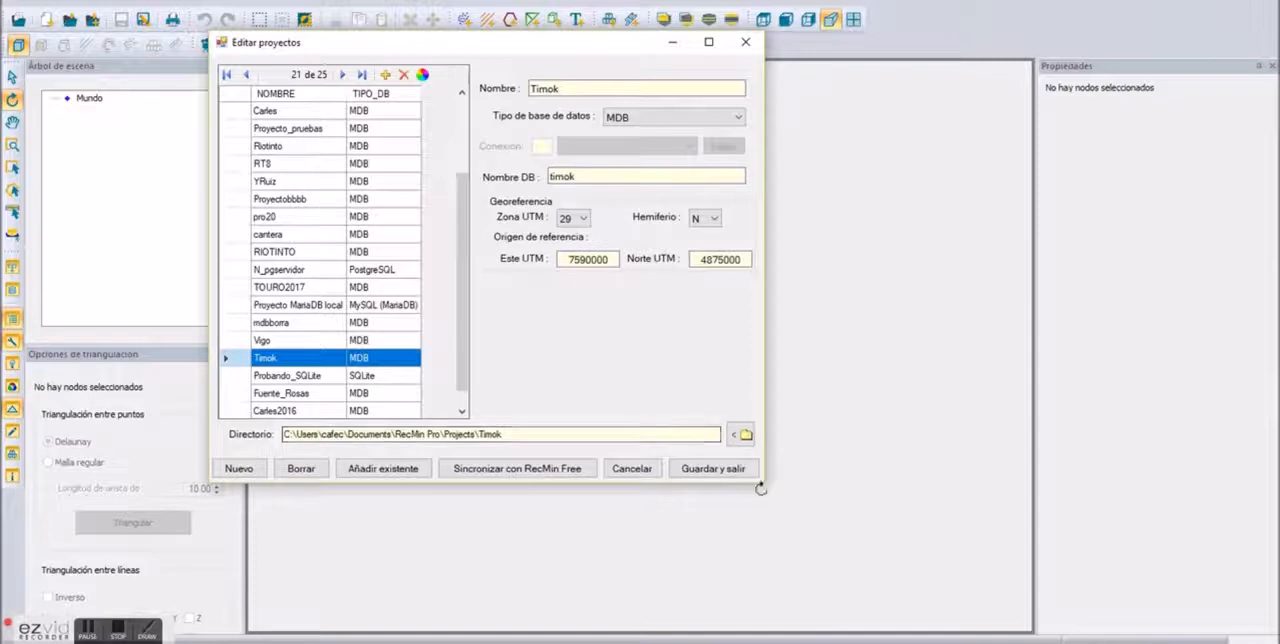
left_click(540, 475)
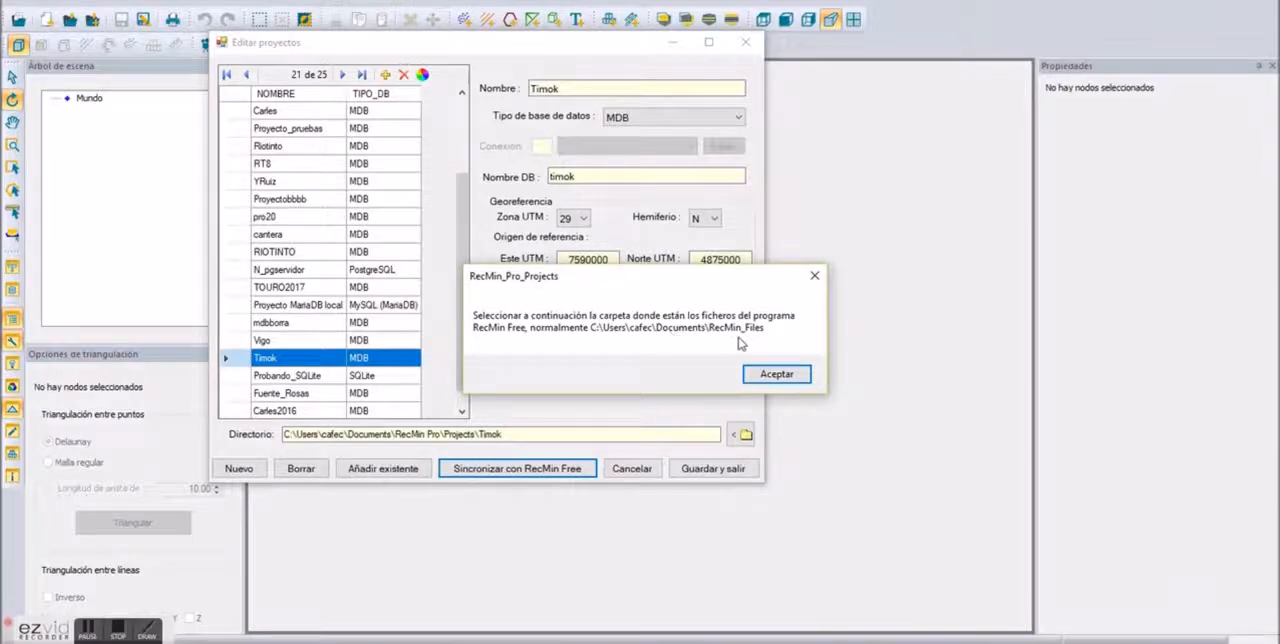
left_click(776, 374)
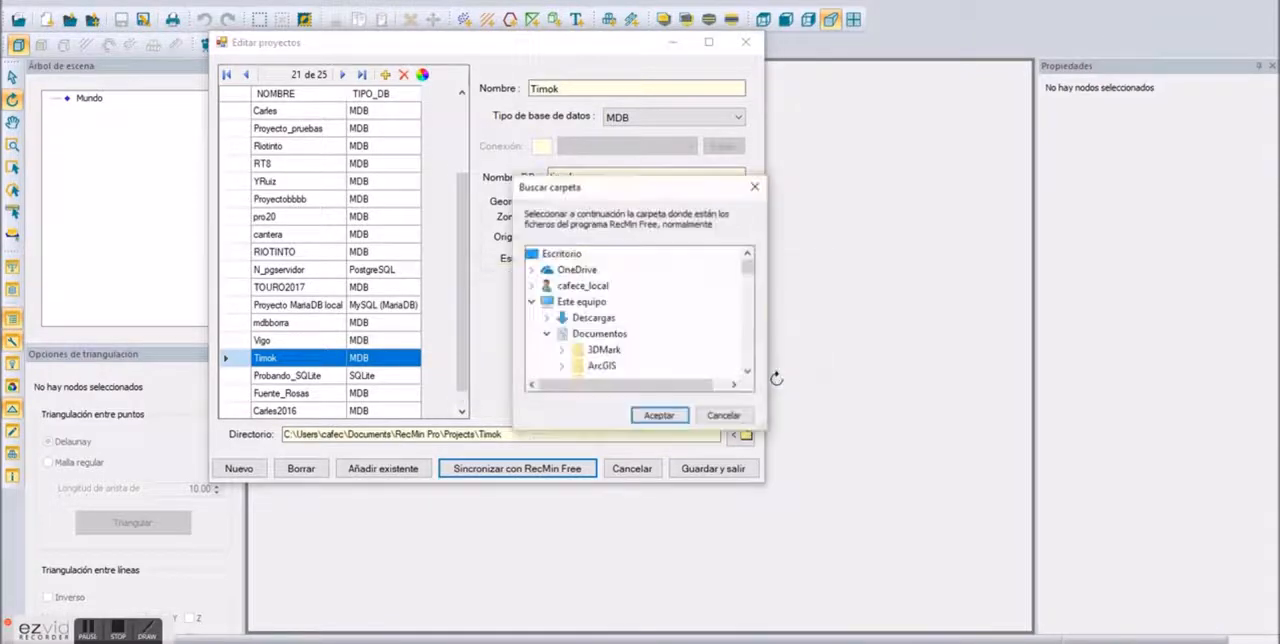
left_click(657, 415)
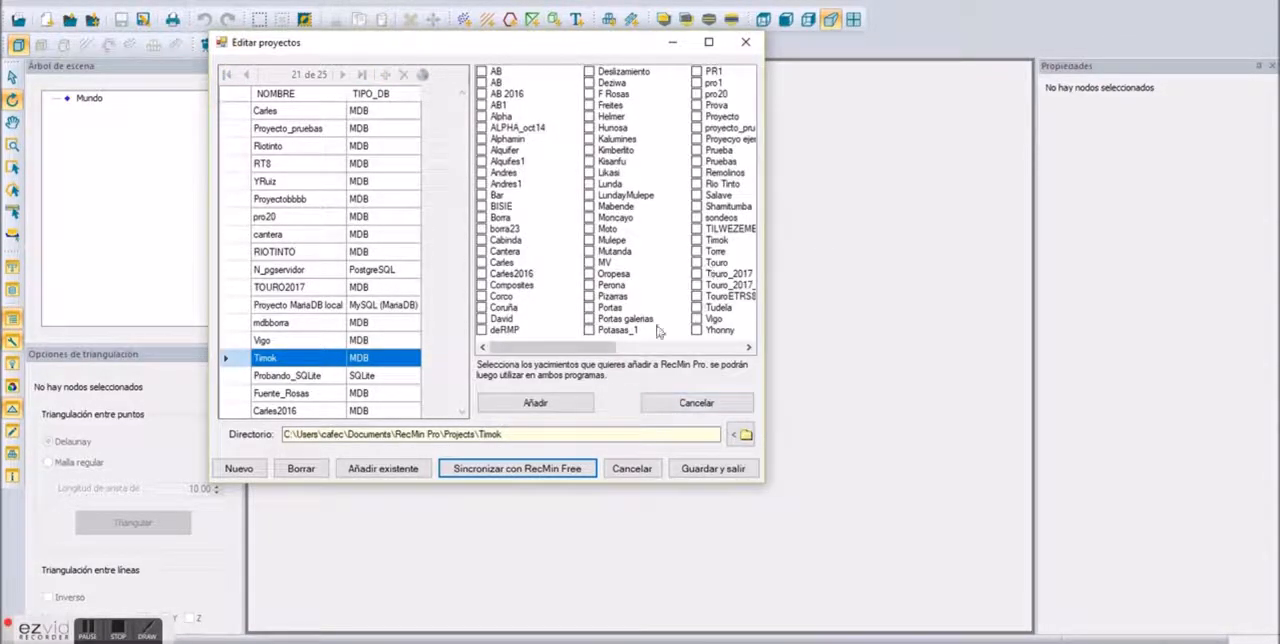
mouse_move(604, 348)
left_mouse_down()
mouse_move(737, 350)
mouse_move(604, 349)
left_mouse_up()
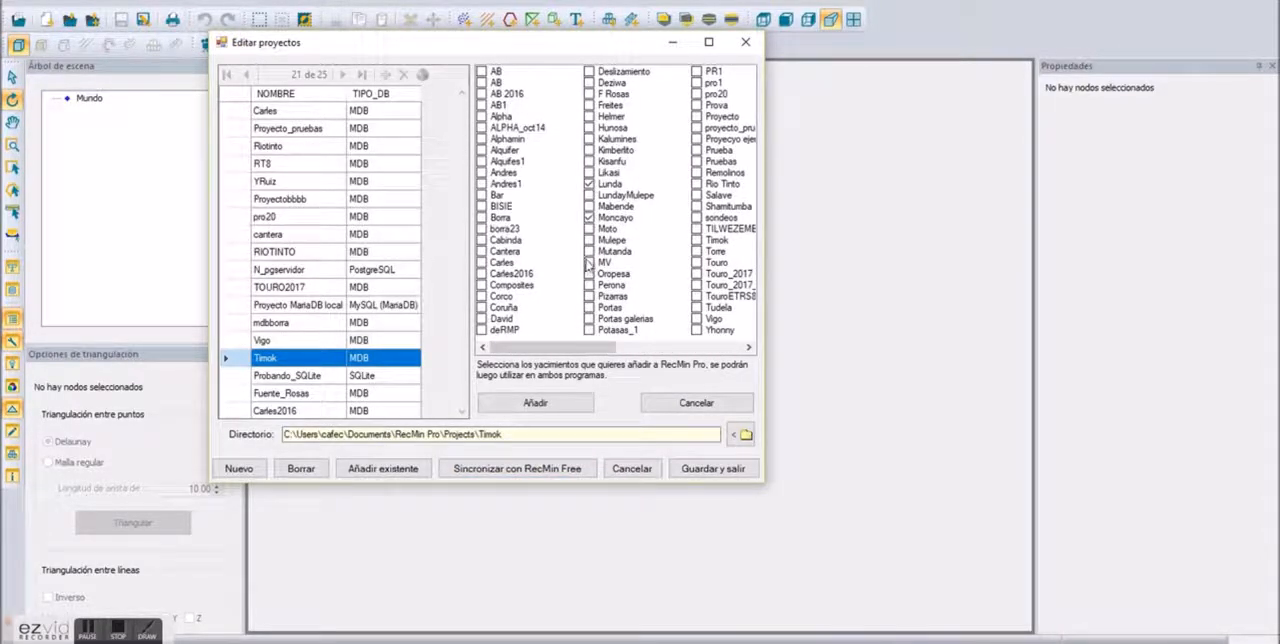
left_click(677, 404)
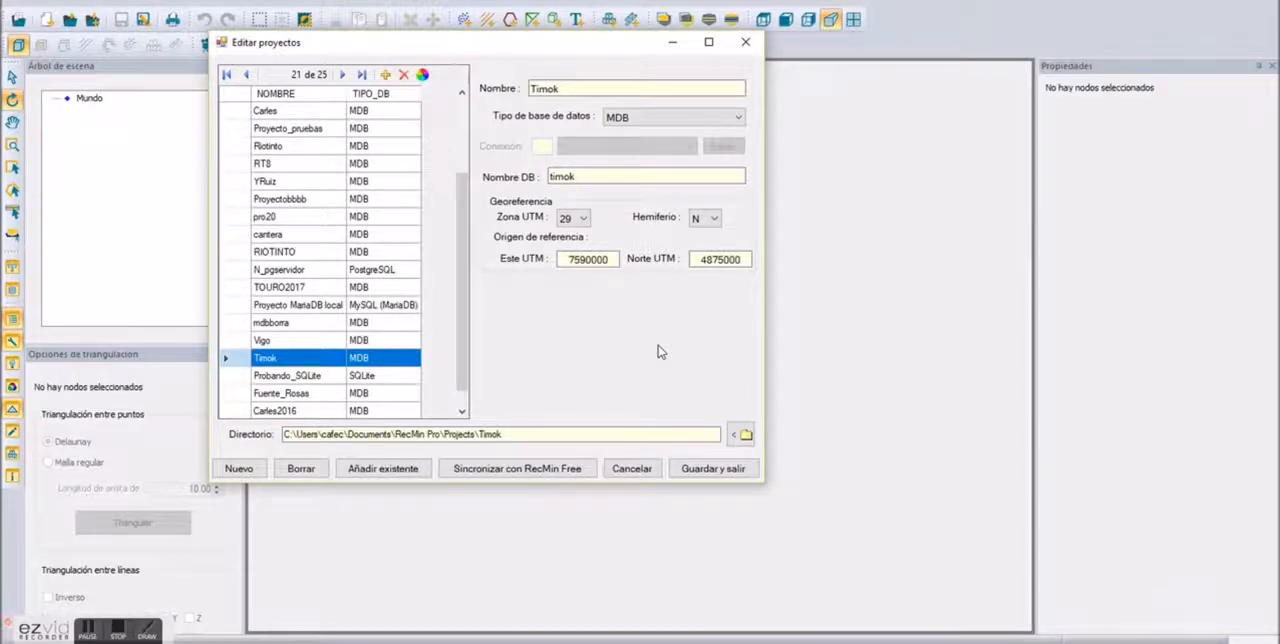
Step: Leave the project editor without saving and exit the projects window
left_click(629, 470)
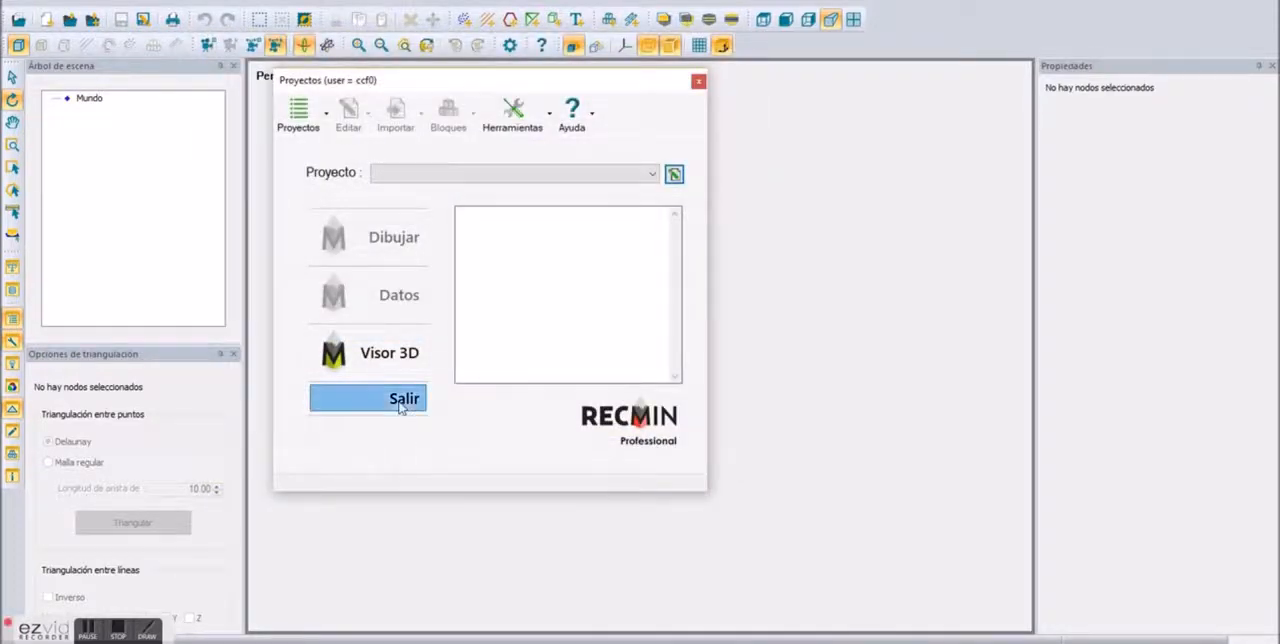
left_click(402, 399)
Step: Review the properties of the Proyecto_pruebas and Vigo projects in the active project selection without changing the active project
left_click(45, 18)
left_click(43, 13)
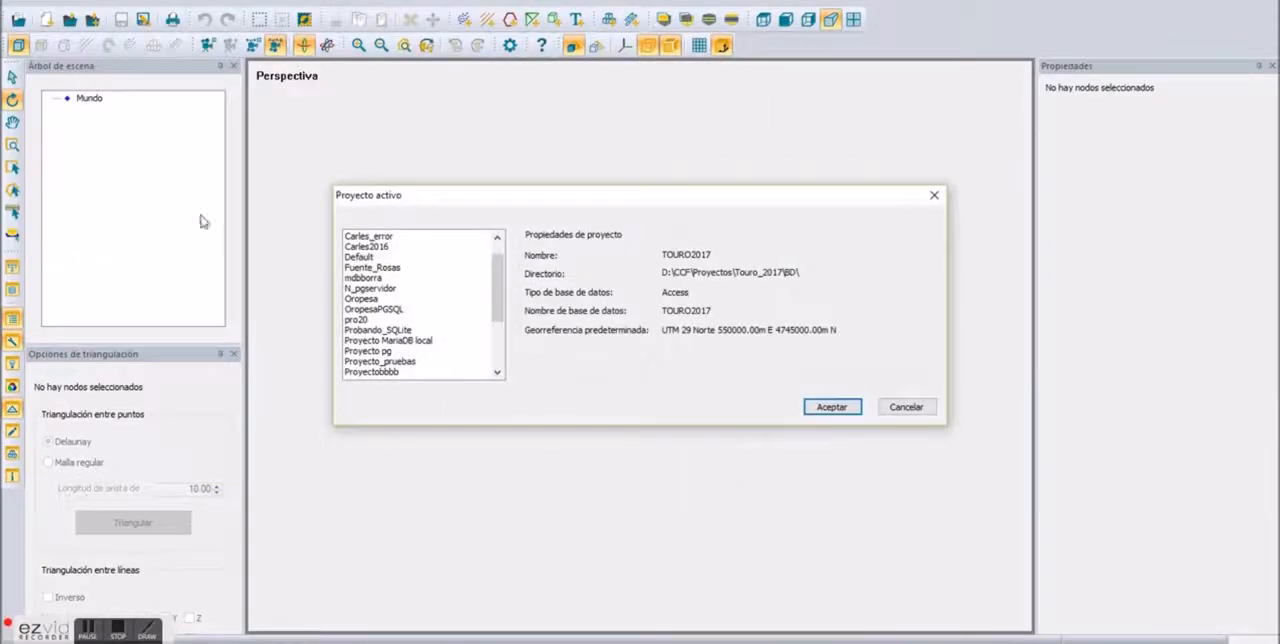
left_click(376, 281)
left_click(379, 310)
left_click(385, 362)
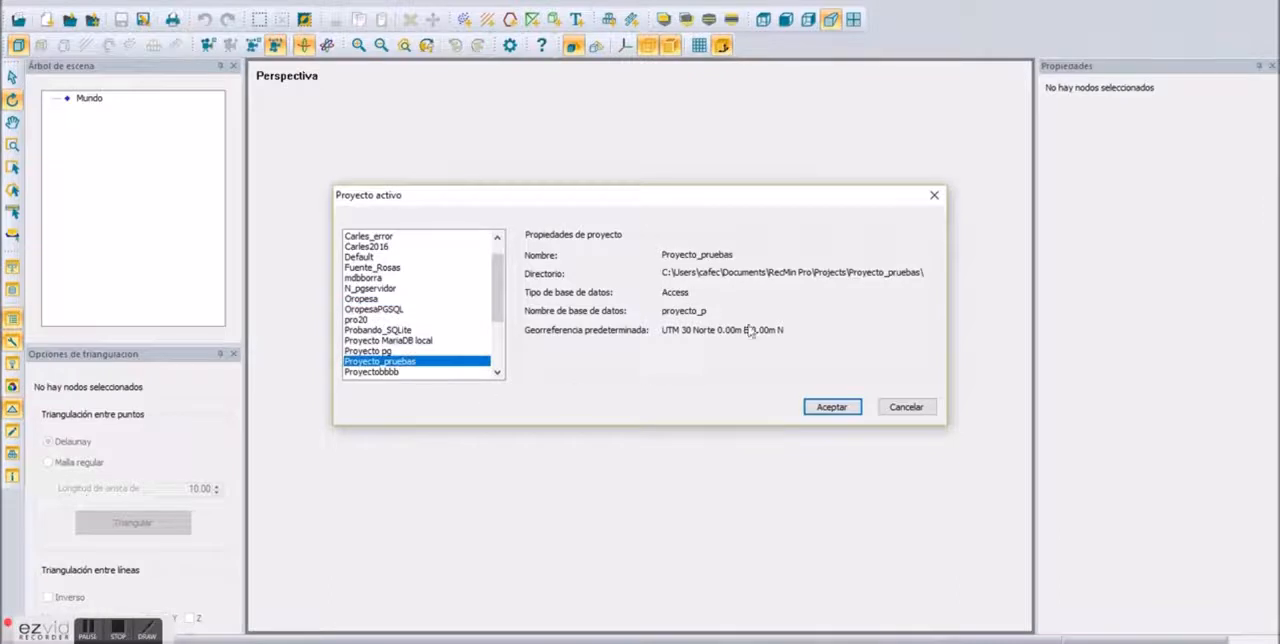
scroll(430, 374, "down", 3)
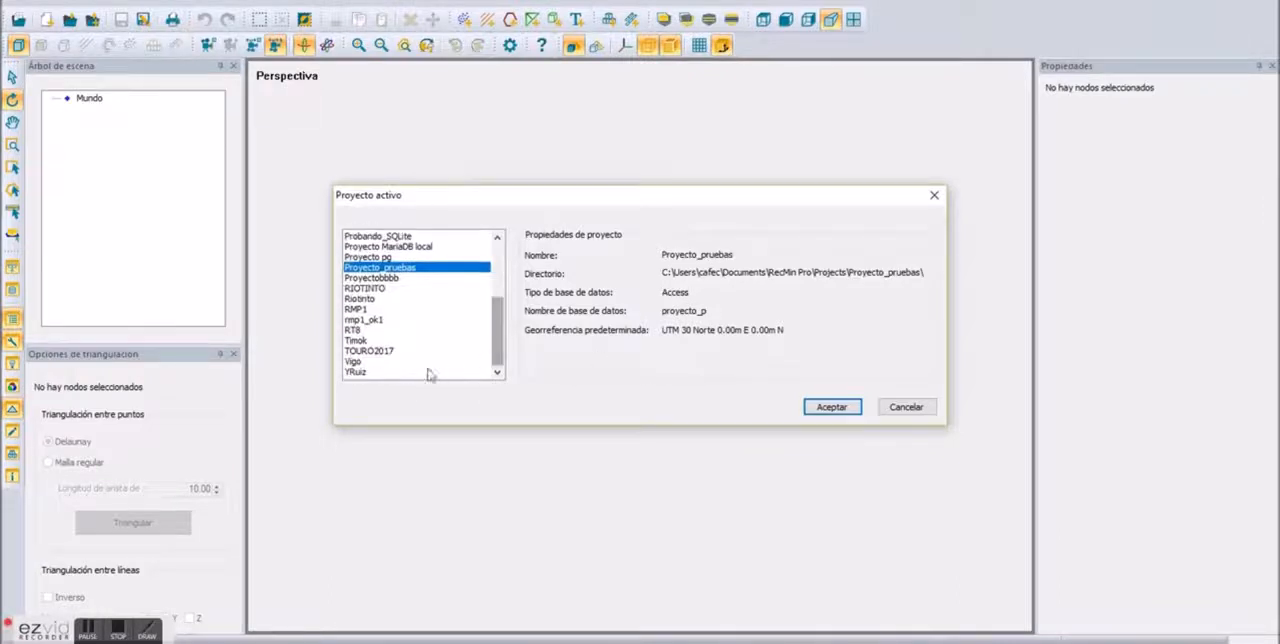
left_click(360, 361)
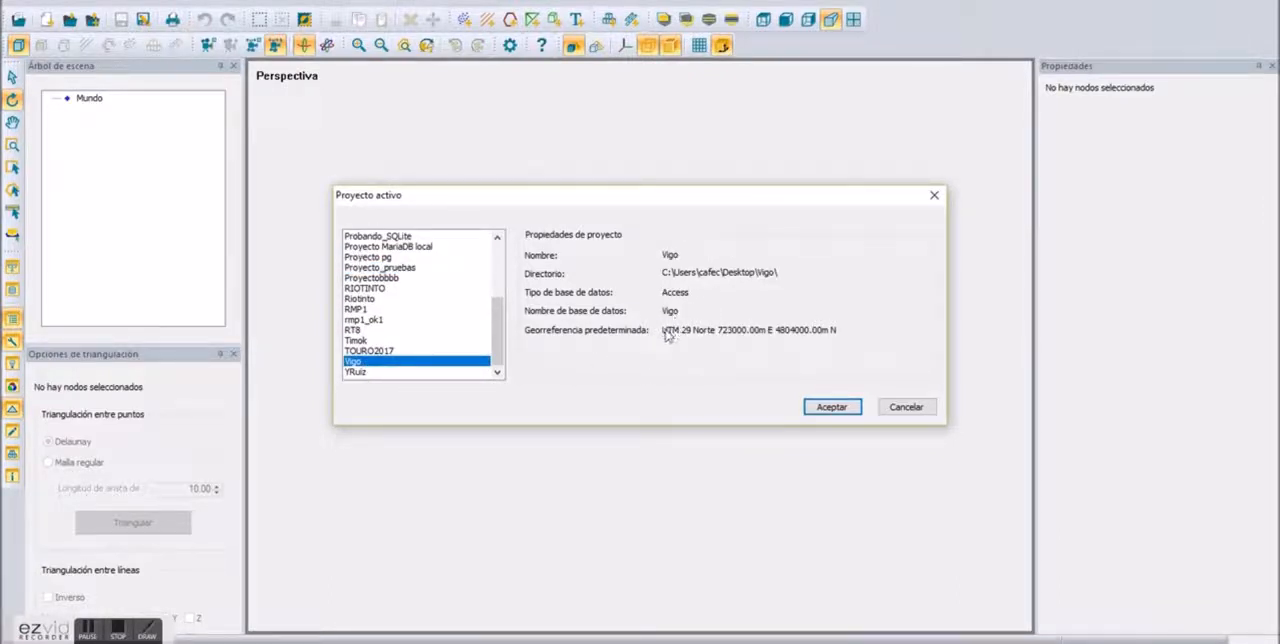
left_click(906, 407)
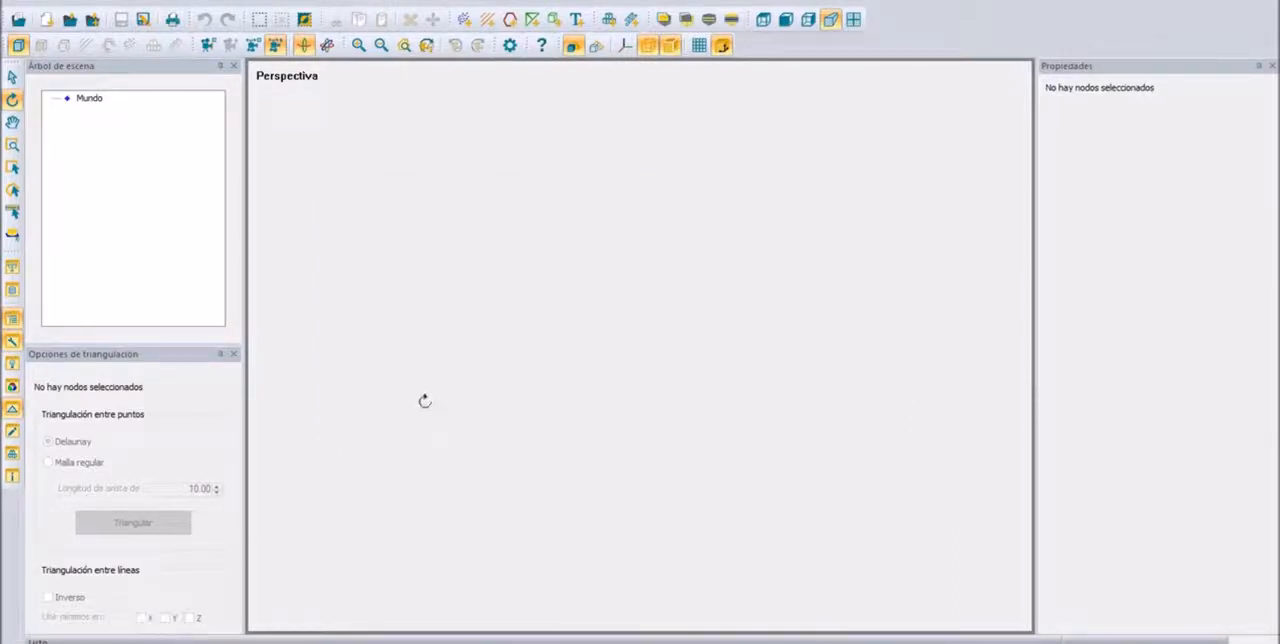
Step: Open the recent file topo.rmrx from the Ejemplo1 folder
left_click(12, 10)
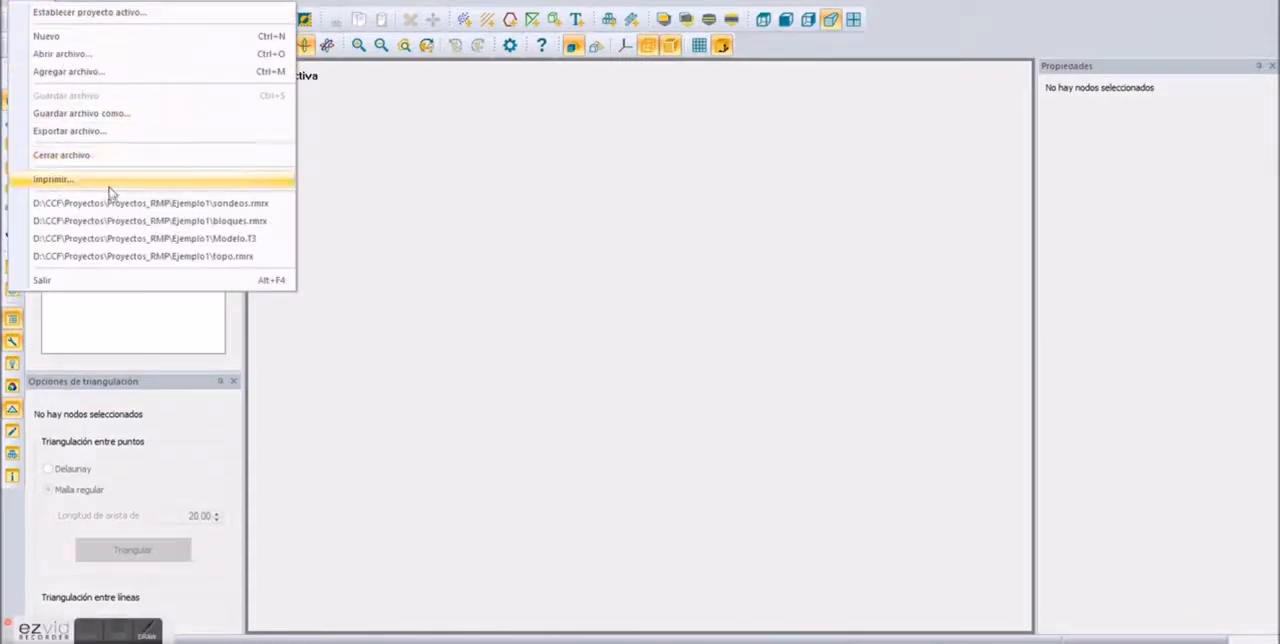
left_click(120, 254)
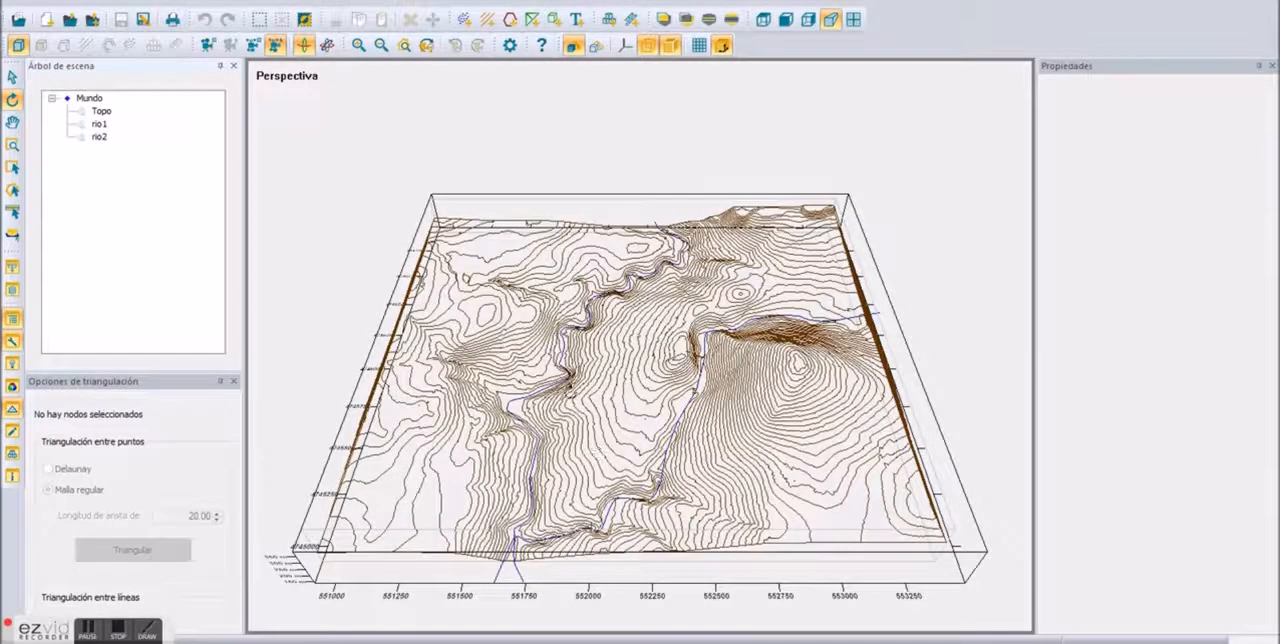
Step: Try triangulating the Topo contour lines directly in the perspective view
left_click_drag(571, 391, 600, 297)
scroll(644, 411, "up", 3)
scroll(644, 411, "down", 2)
scroll(644, 411, "down", 2)
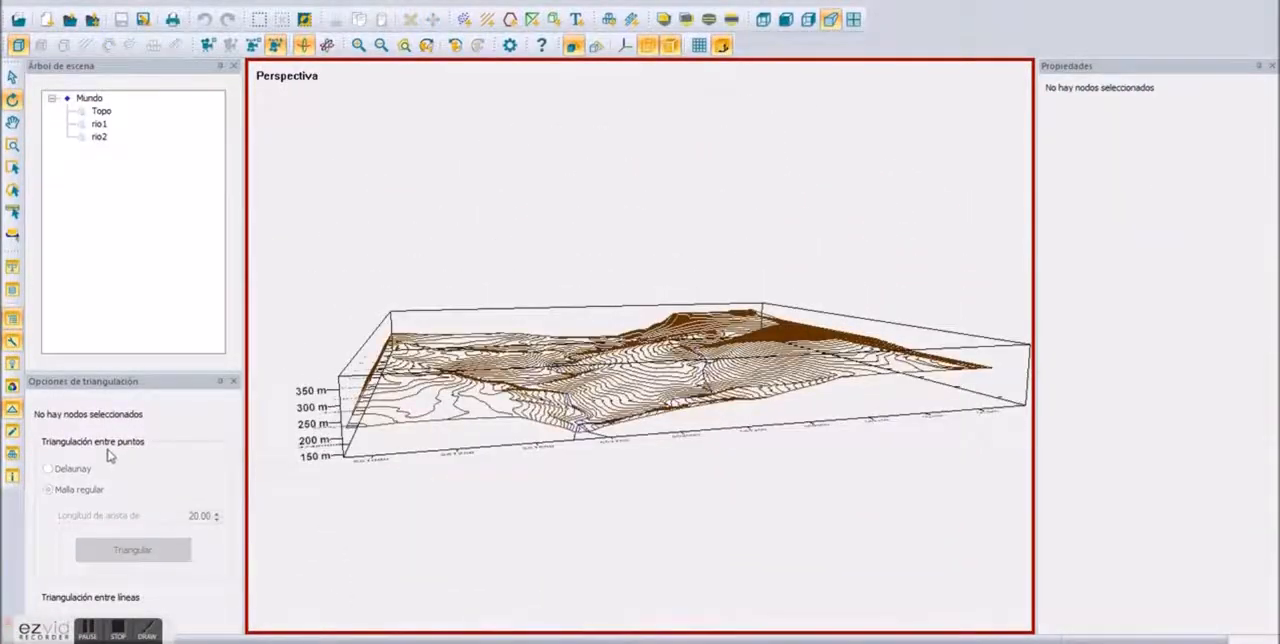
left_click(463, 408)
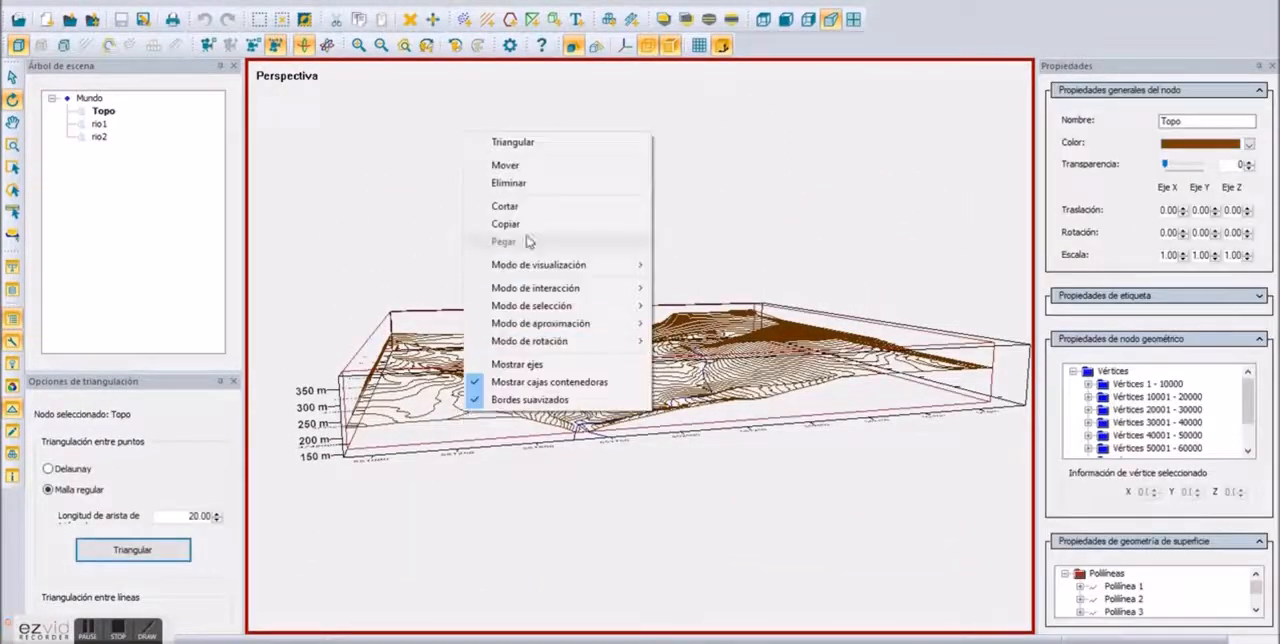
left_click(549, 140)
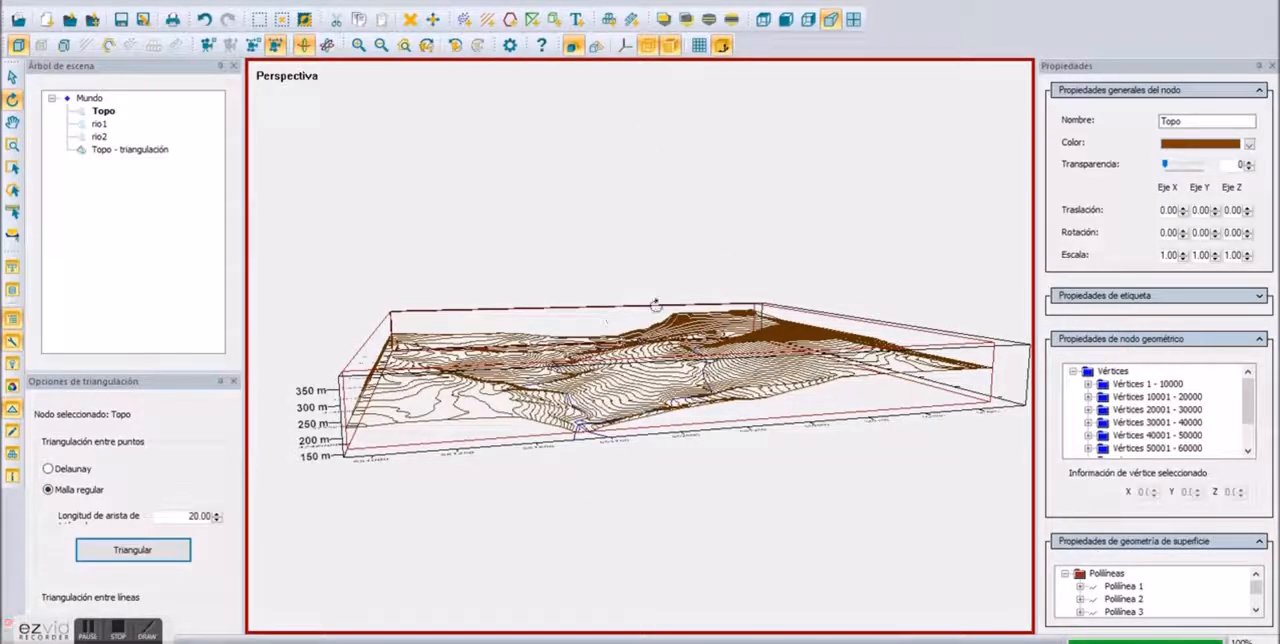
Step: Check the direct triangulation of Topo in wireframe and shaded display, and undo the triangulation
left_click_drag(624, 468, 714, 545)
scroll(712, 416, "up", 3)
left_click_drag(712, 416, 565, 400)
left_click(595, 47)
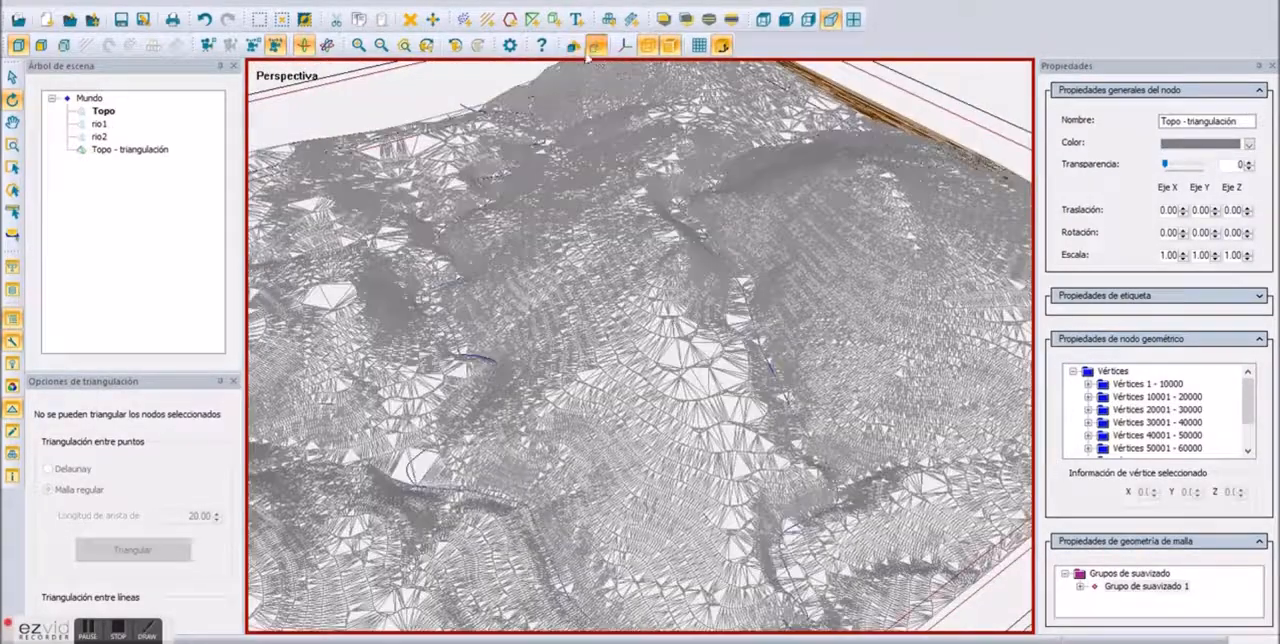
left_click(571, 47)
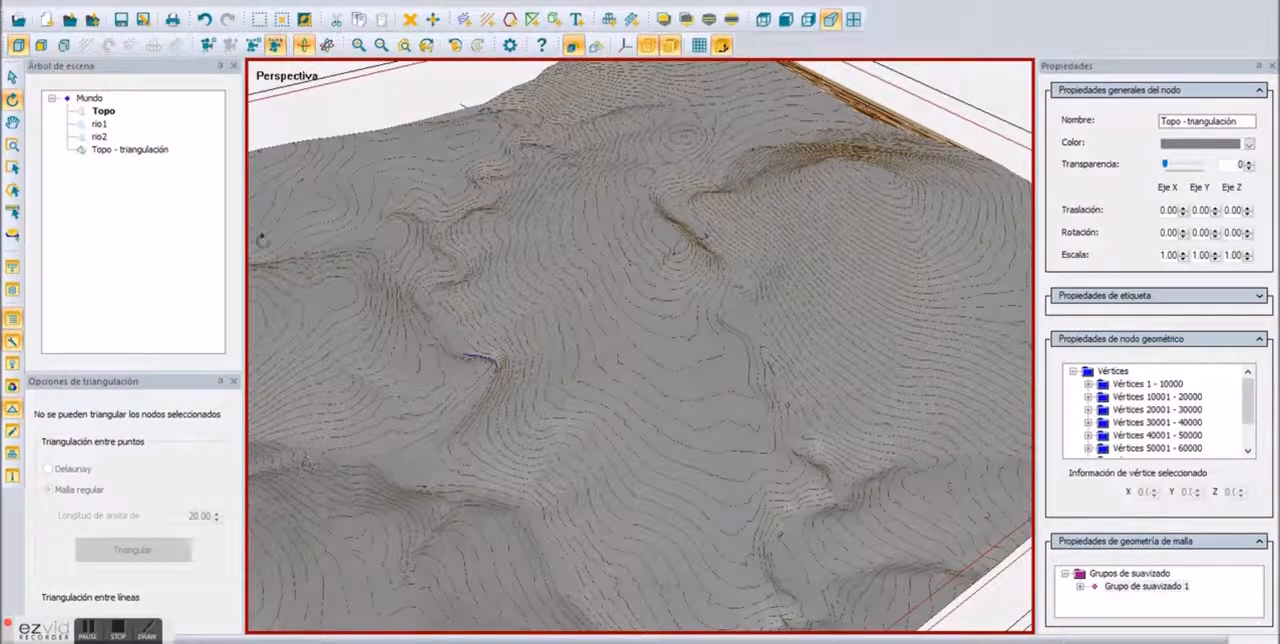
left_click(204, 22)
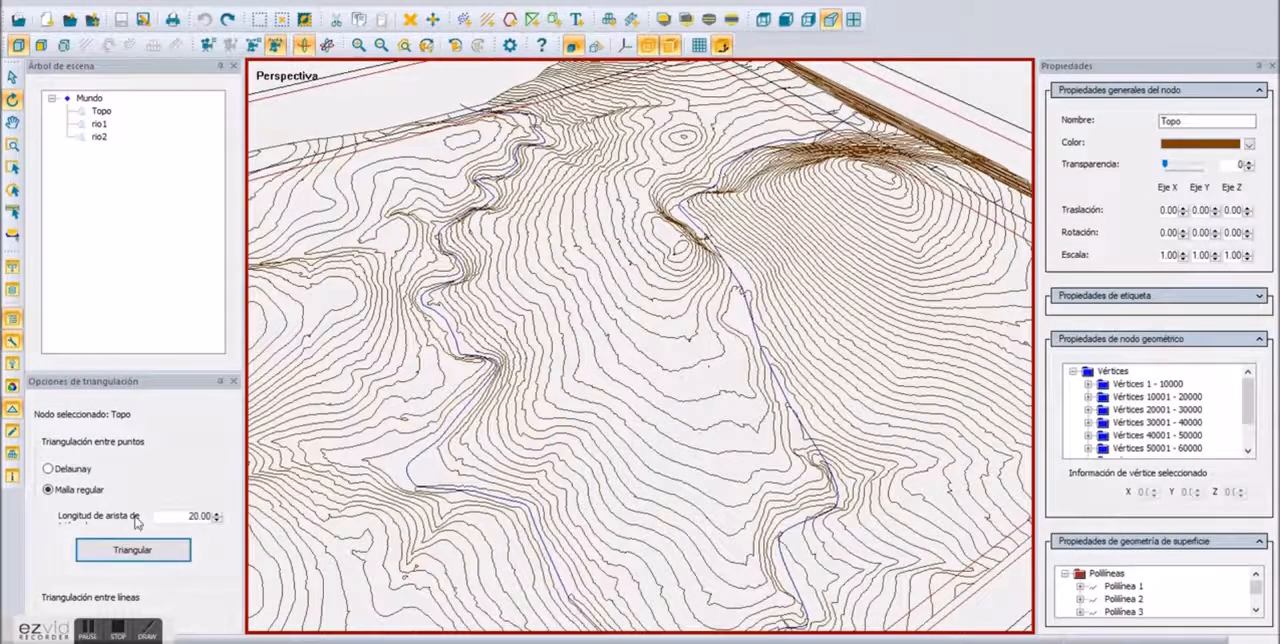
Step: Triangulate the Topo contours as a regular mesh with an edge length of 20, and check it in wireframe before restoring shading
left_click(166, 551)
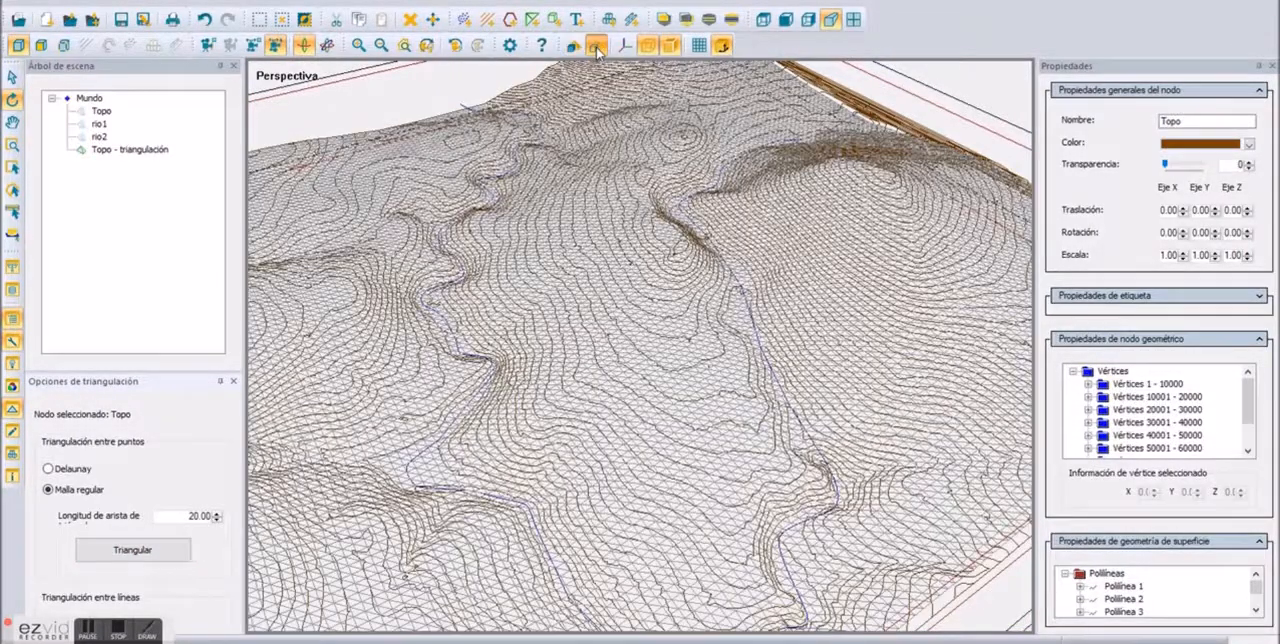
left_click(571, 47)
left_click(596, 46)
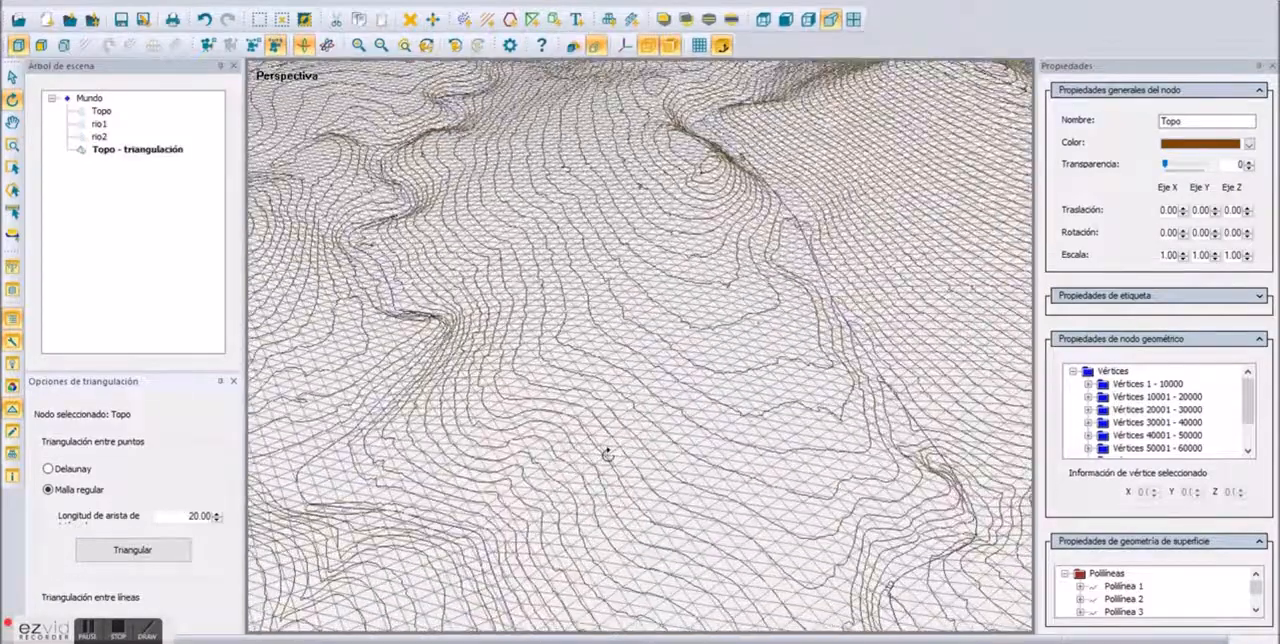
left_click(573, 47)
left_click_drag(593, 163, 590, 420)
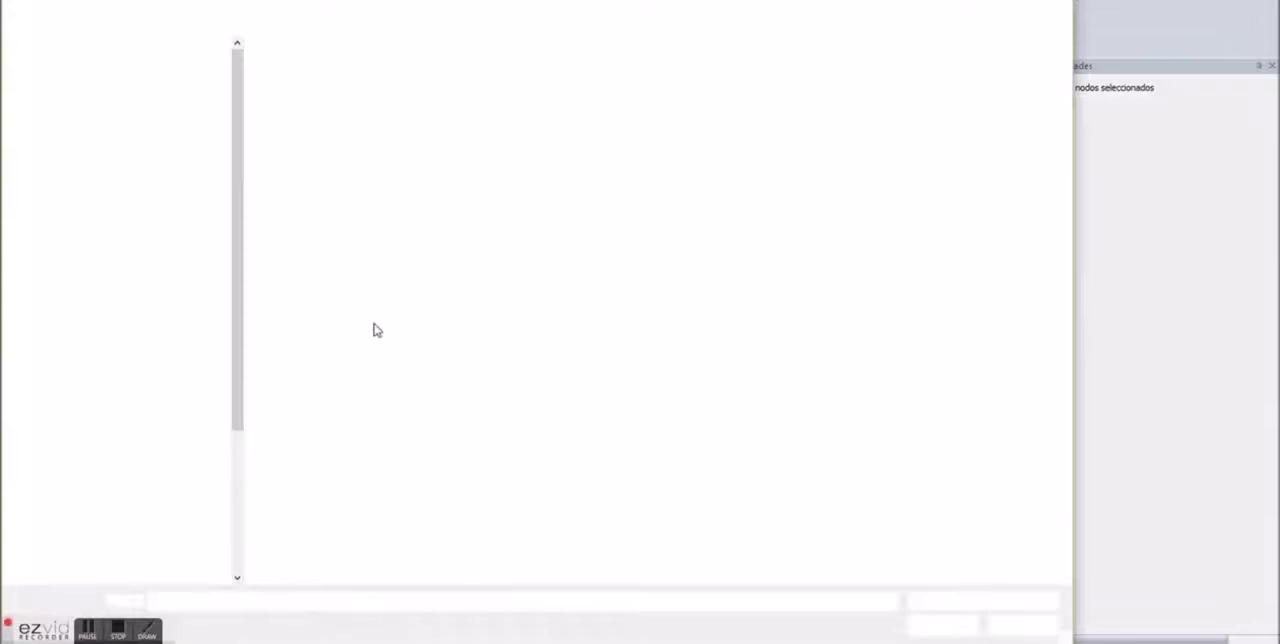
Step: Add the raster image Imagen_ortofoto.tif to the scene, filtering the files by raster data formats
left_click(985, 601)
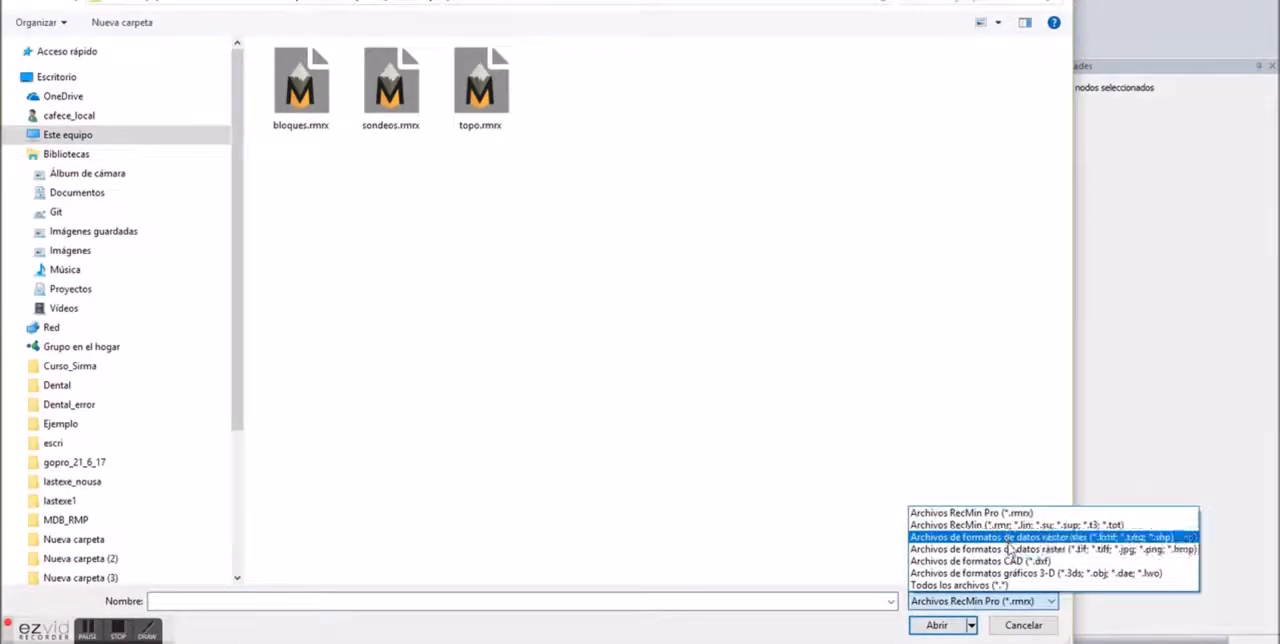
left_click(1007, 549)
double_click(305, 92)
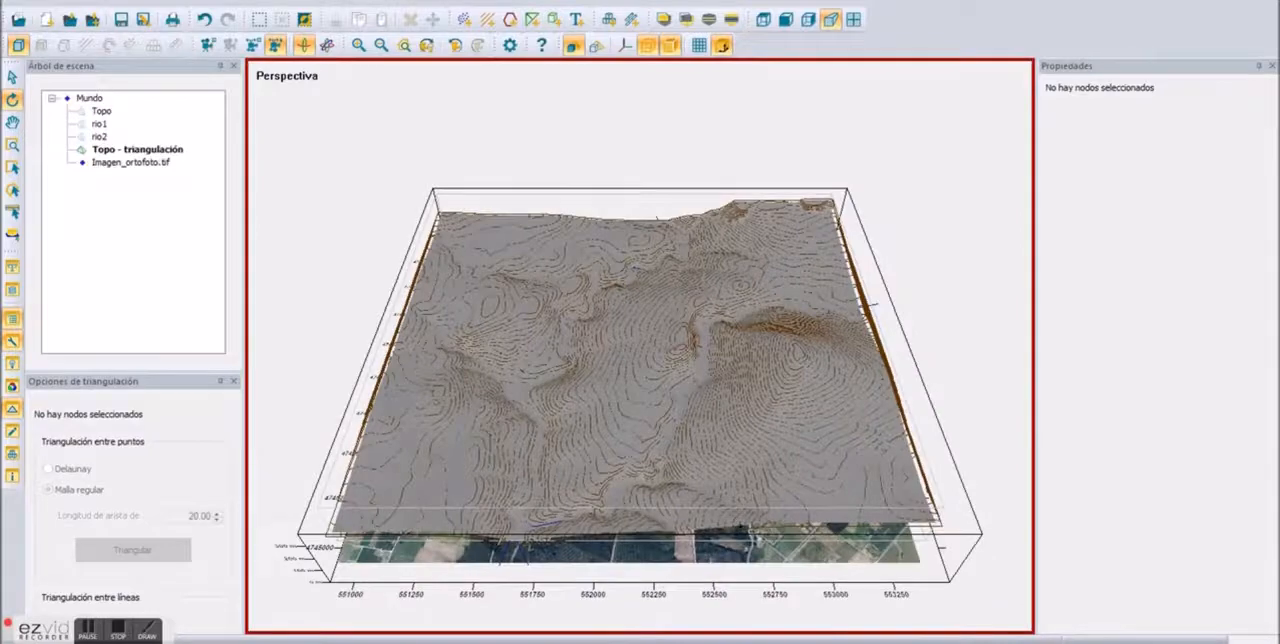
Step: Try draping Imagen_ortofoto.tif over the Topo triangulation, and undo the draping
left_click_drag(740, 548, 797, 411)
right_click(795, 426)
left_click(798, 156)
scroll(512, 420, "up", 3)
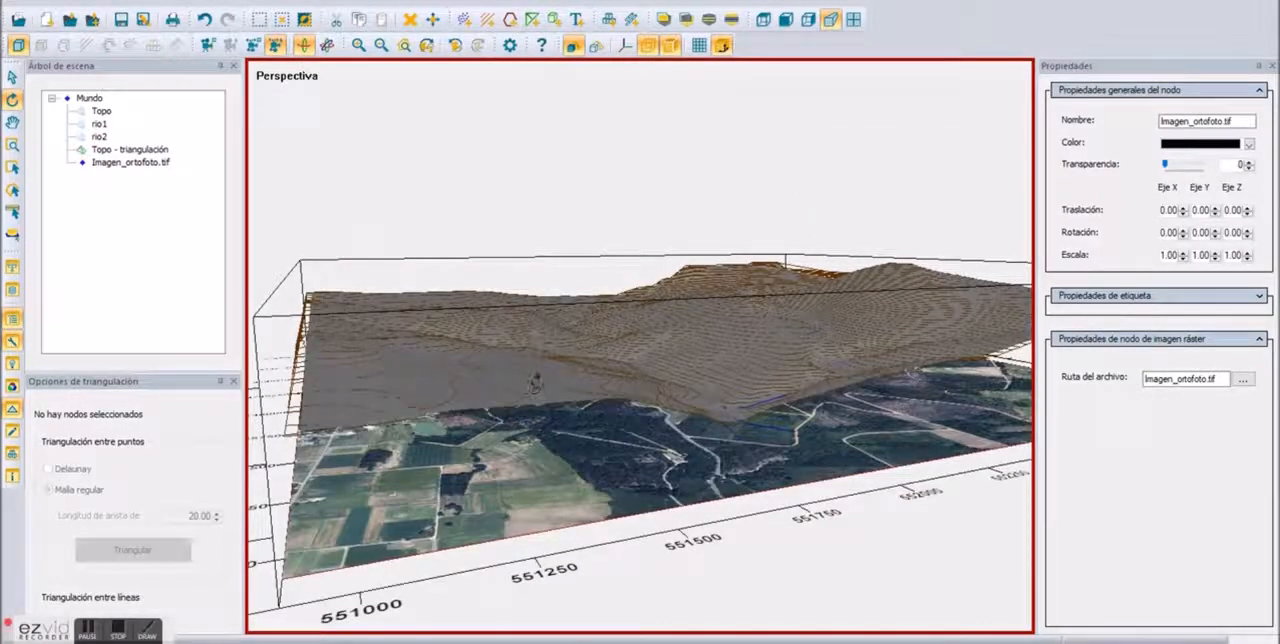
left_click_drag(603, 250, 366, 118)
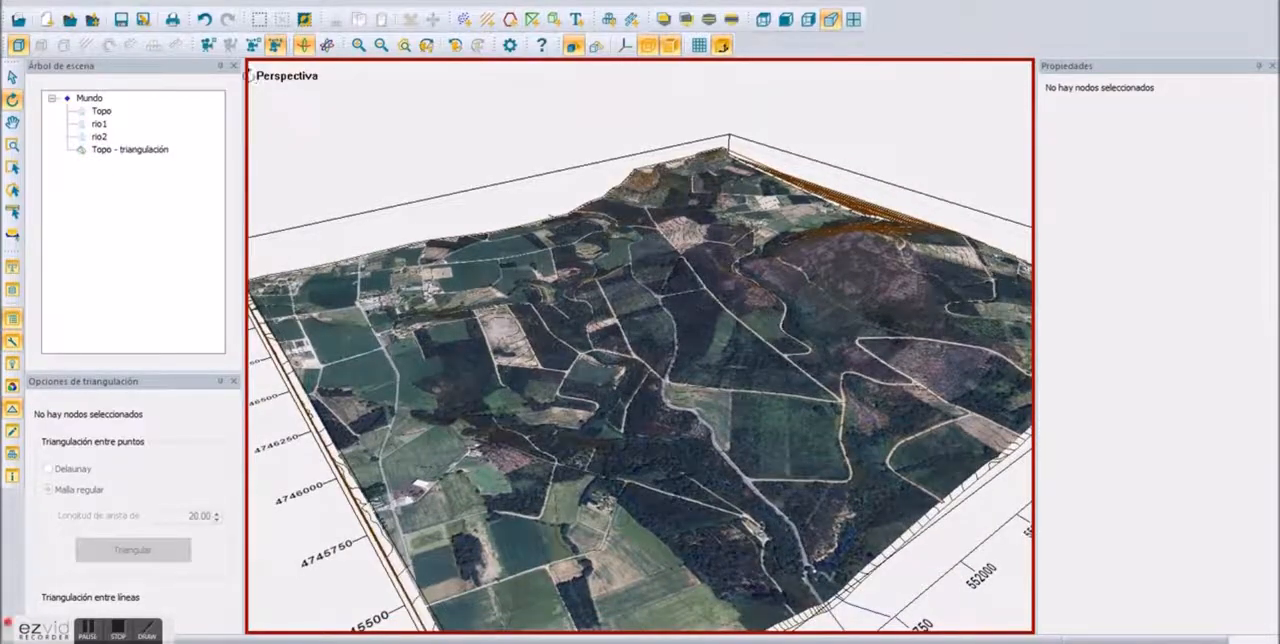
left_click(204, 20)
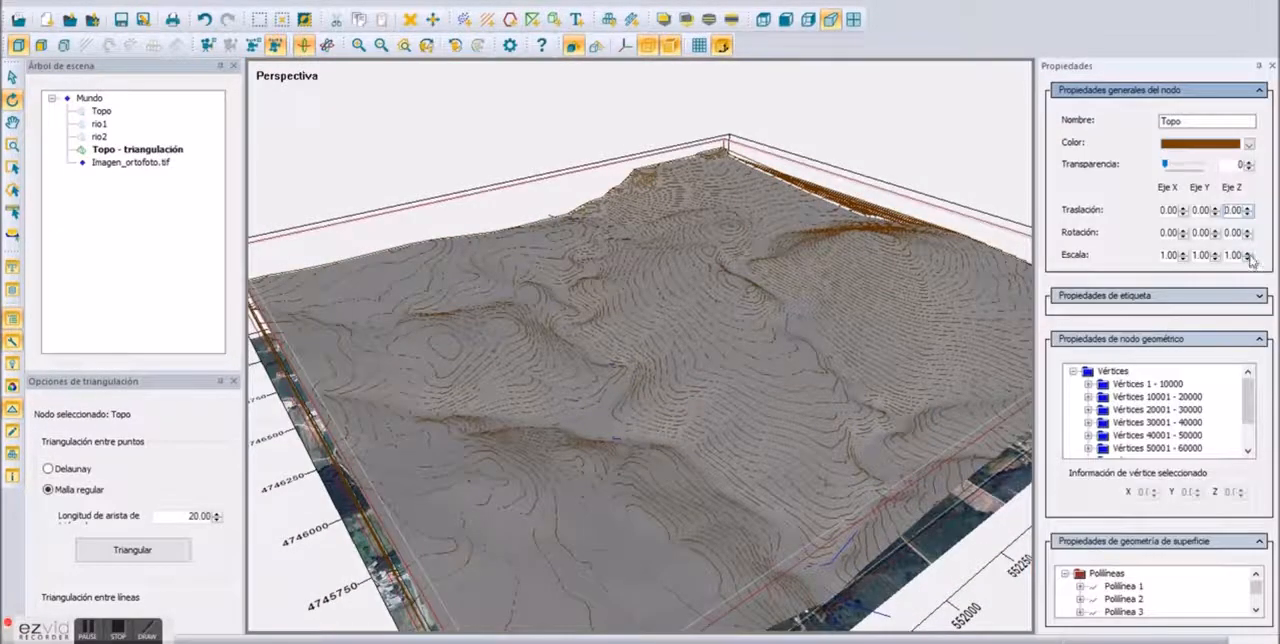
Step: Set the Z scale of the Topo contours to 3 and triangulate them as a regular mesh with an edge length of 20
left_click(1248, 252)
left_click(1248, 252)
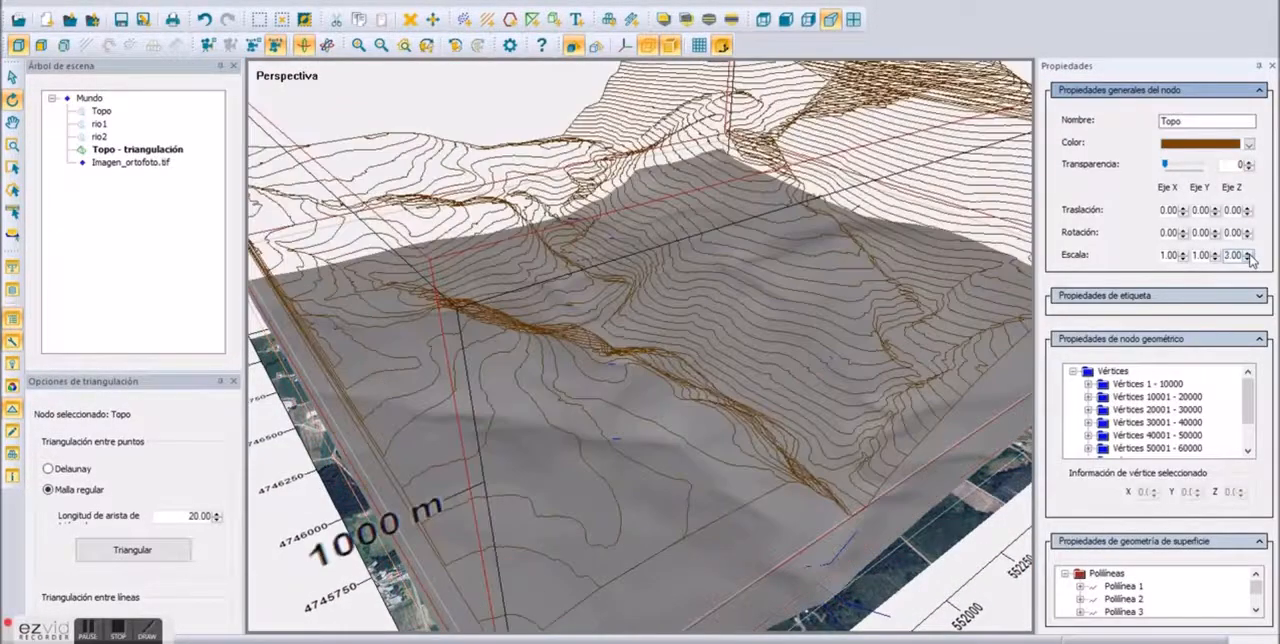
left_click_drag(747, 336, 600, 424)
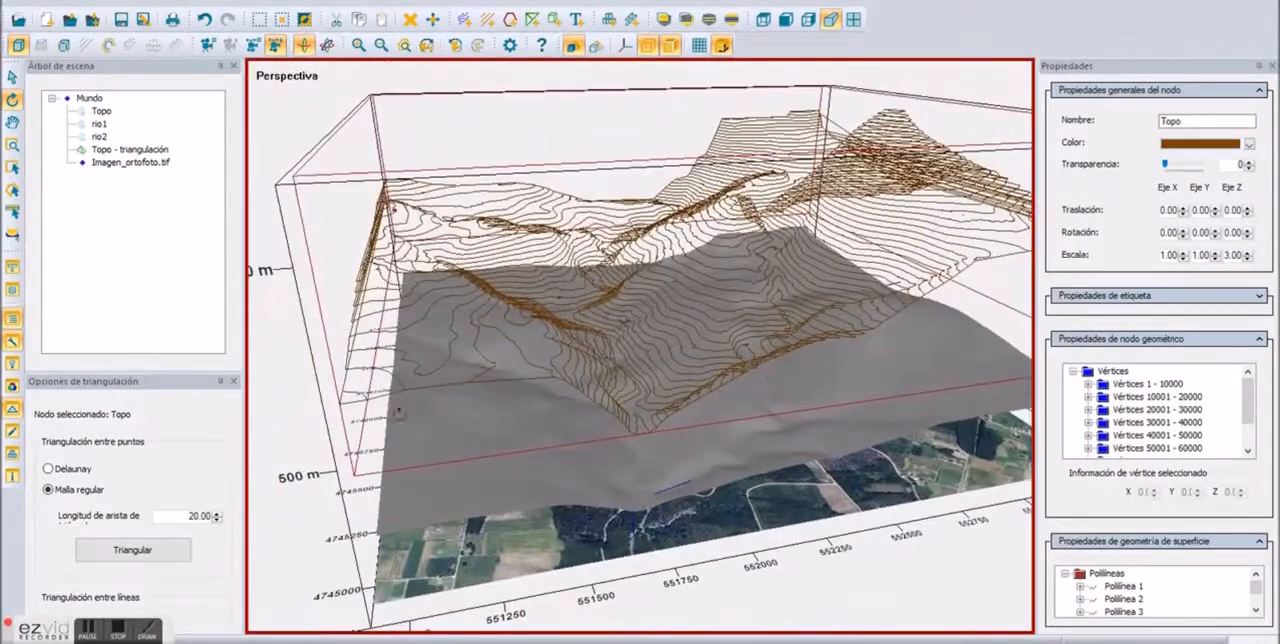
left_click(175, 551)
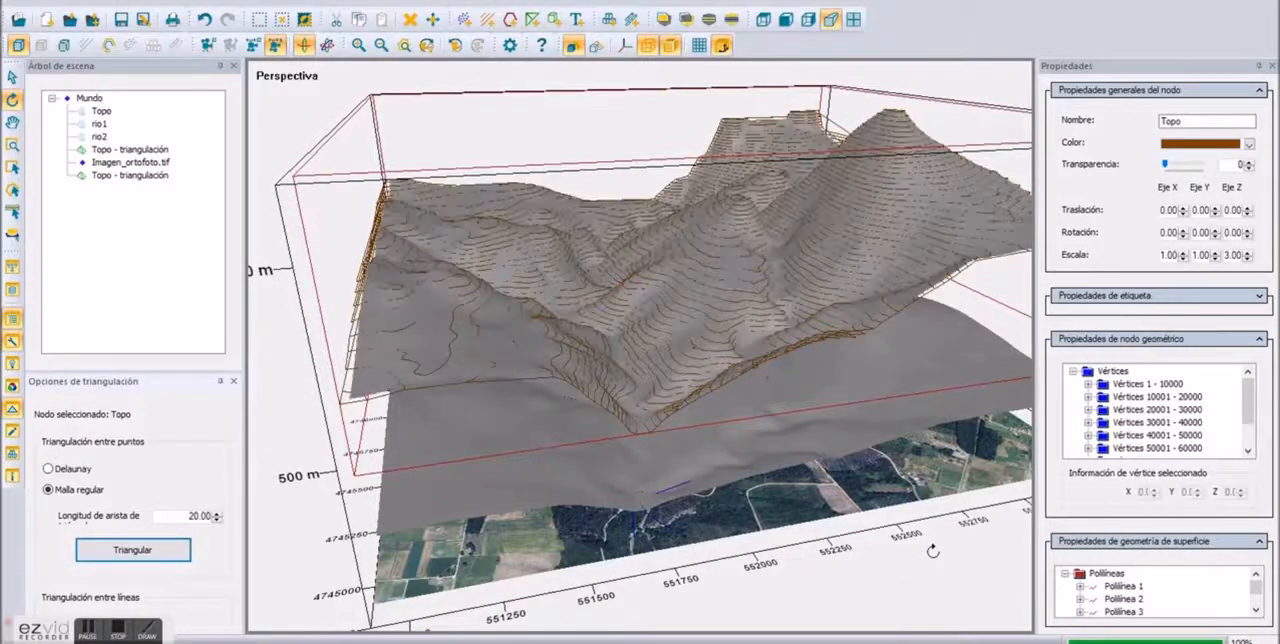
Step: Try projecting the orthophoto onto the lower, unscaled triangulation, and undo the projection
left_click_drag(748, 306, 802, 308)
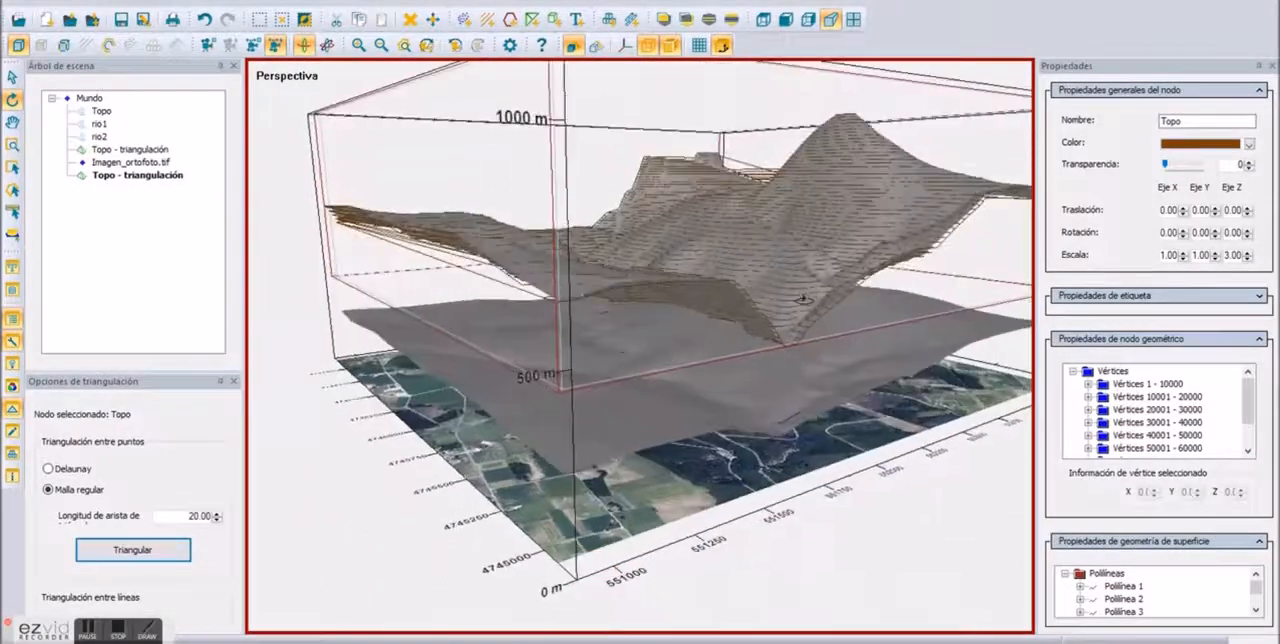
left_click(725, 499)
right_click(725, 497)
left_click(830, 229)
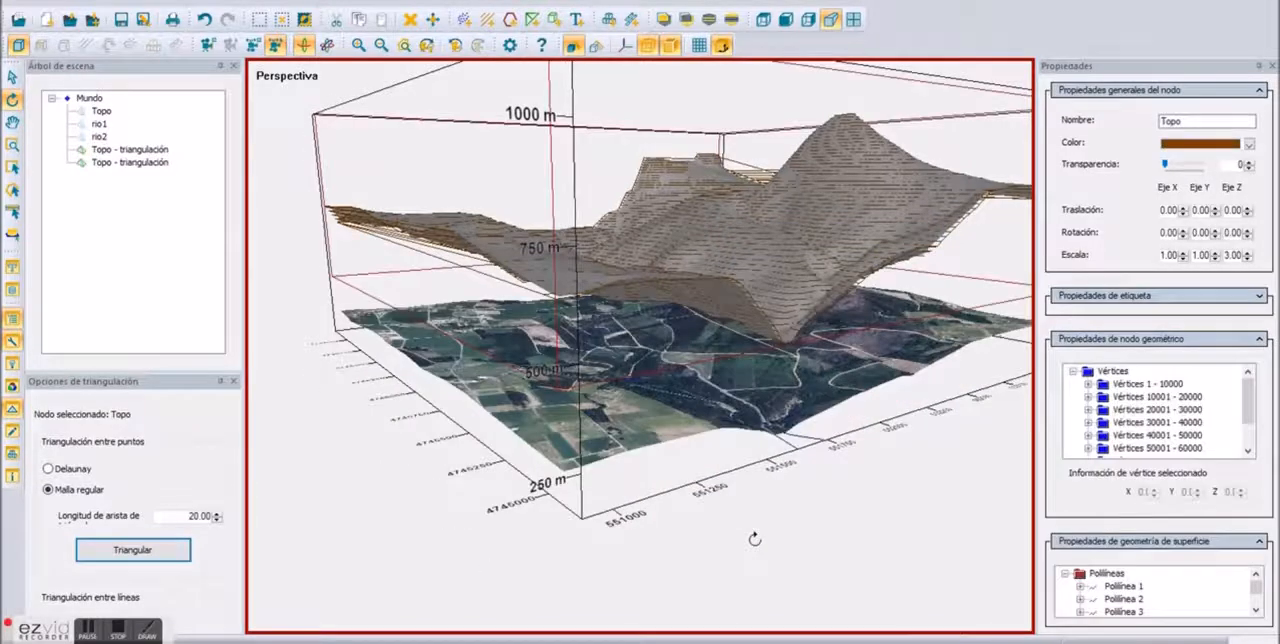
left_click(205, 20)
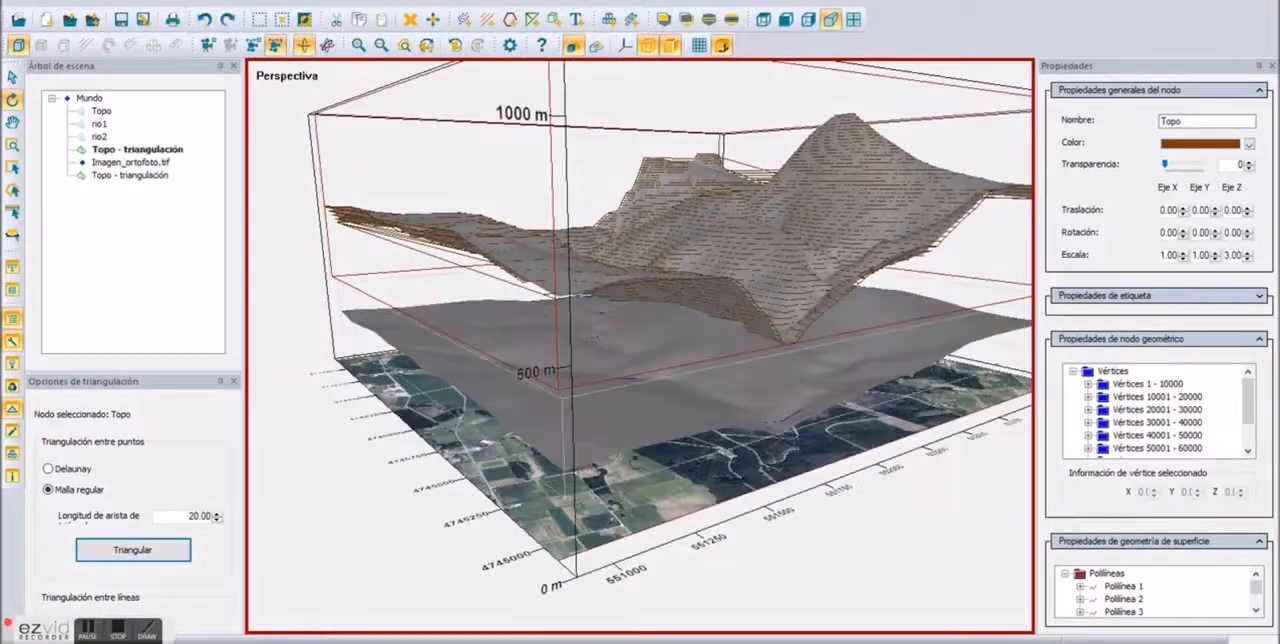
Step: Drape Imagen_ortofoto.tif over the upper Topo triangulation with the exaggerated relief
right_click(708, 209)
left_click(806, 215)
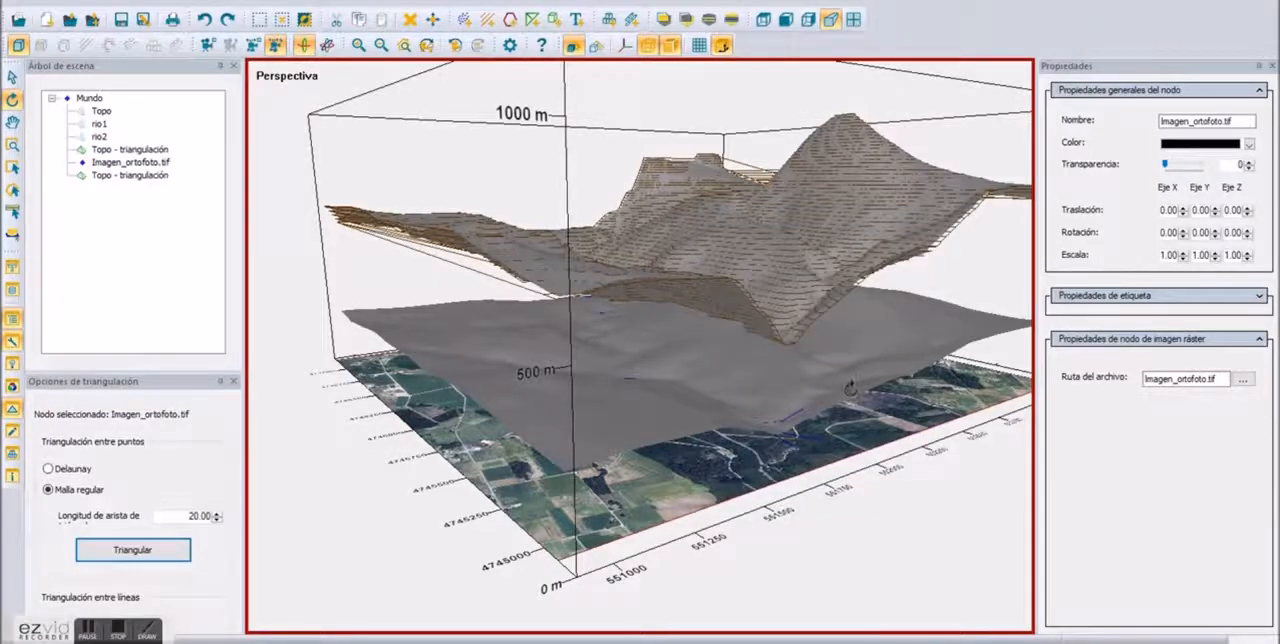
left_click_drag(757, 463, 1022, 636)
left_click_drag(690, 420, 346, 406)
scroll(650, 424, "up", 3)
scroll(655, 262, "down", 4)
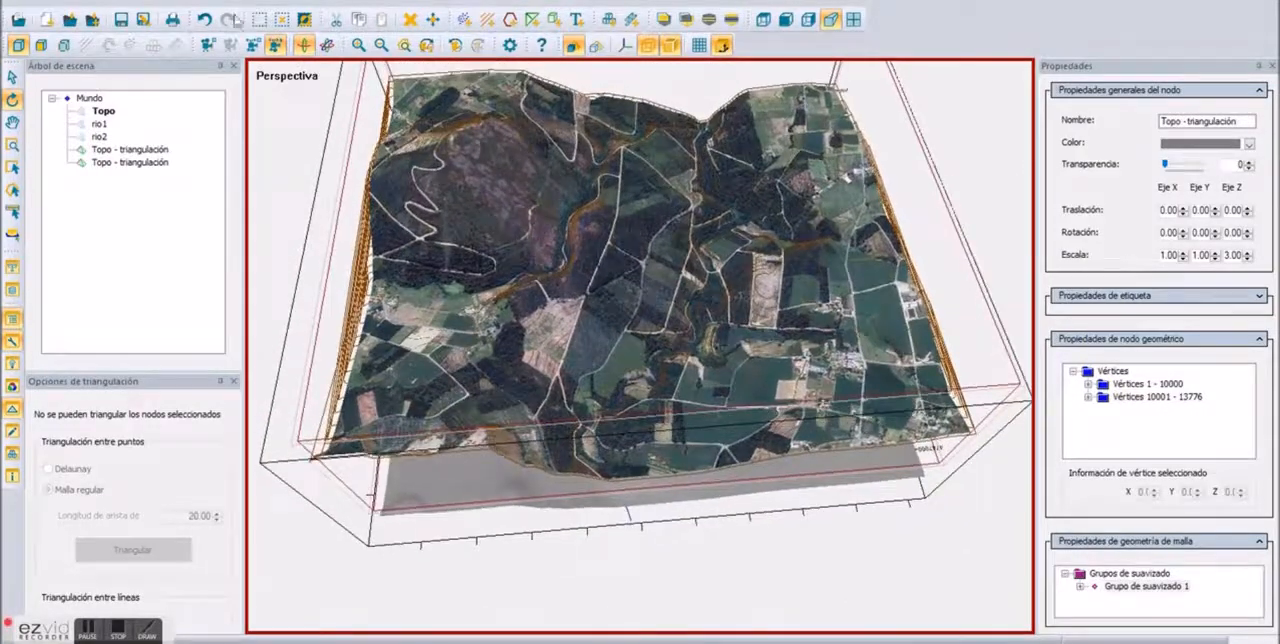
Step: Undo the exaggerated orthophoto draping, the second Topo triangulation and the Z scaling of the contours
left_click(203, 20)
left_click(203, 20)
left_click(203, 20)
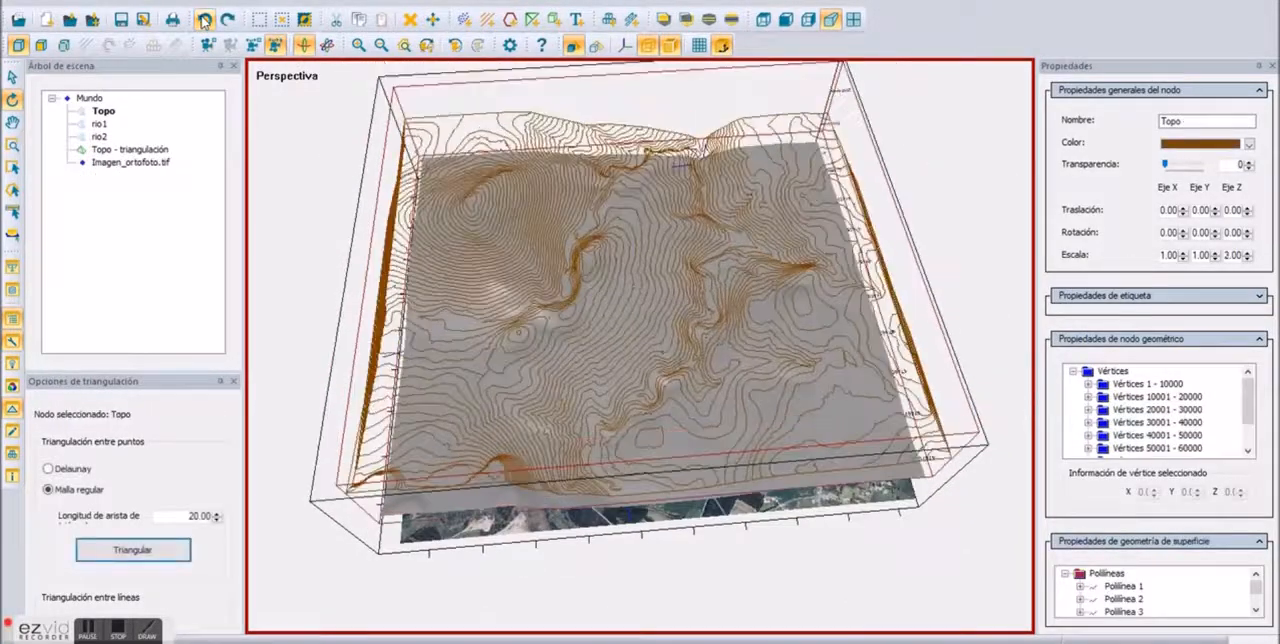
left_click(203, 20)
left_click(203, 20)
left_click_drag(743, 437, 1091, 401)
left_click_drag(620, 418, 545, 460)
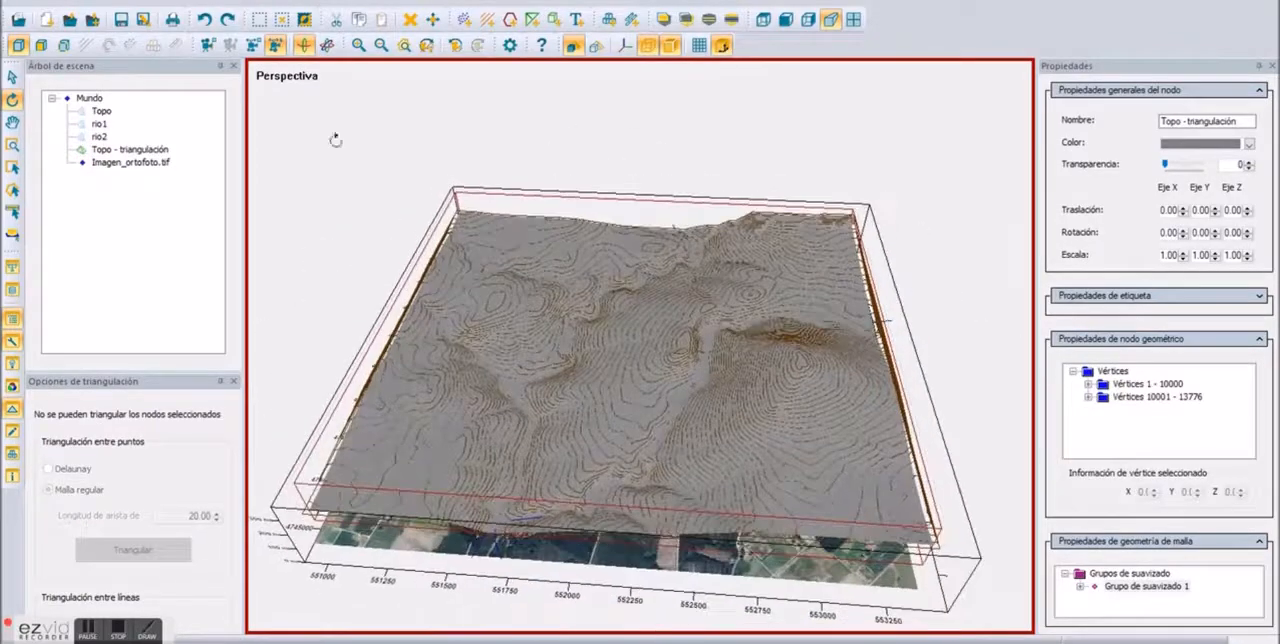
Step: Undo the earlier edits back to before the orthophoto was loaded, and redo the loading of Imagen_ortofoto.tif
left_click(203, 20)
left_click(203, 20)
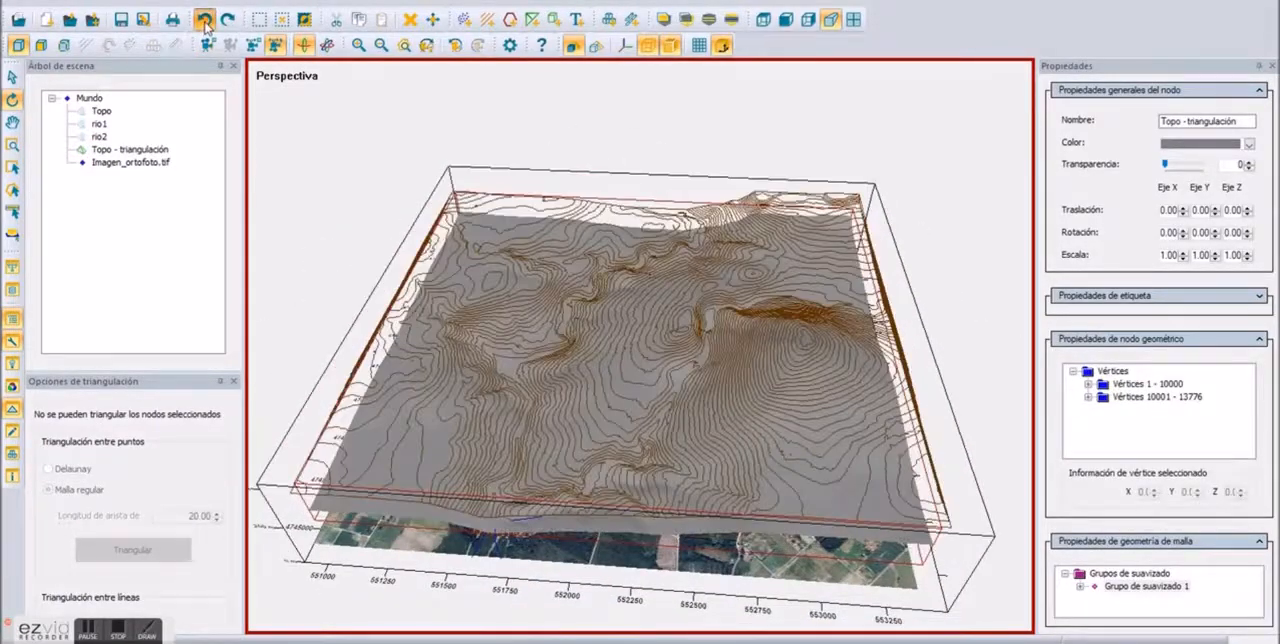
left_click(203, 20)
left_click(204, 20)
left_click(204, 20)
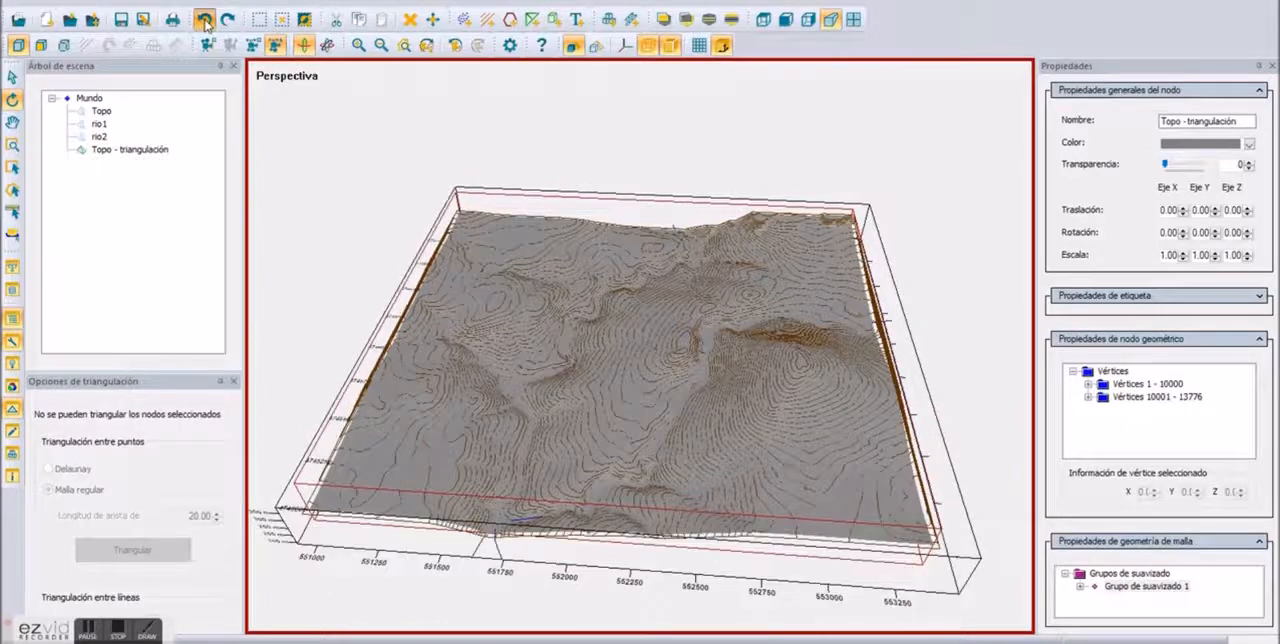
left_click(227, 20)
left_click_drag(410, 313, 727, 317)
left_click(228, 21)
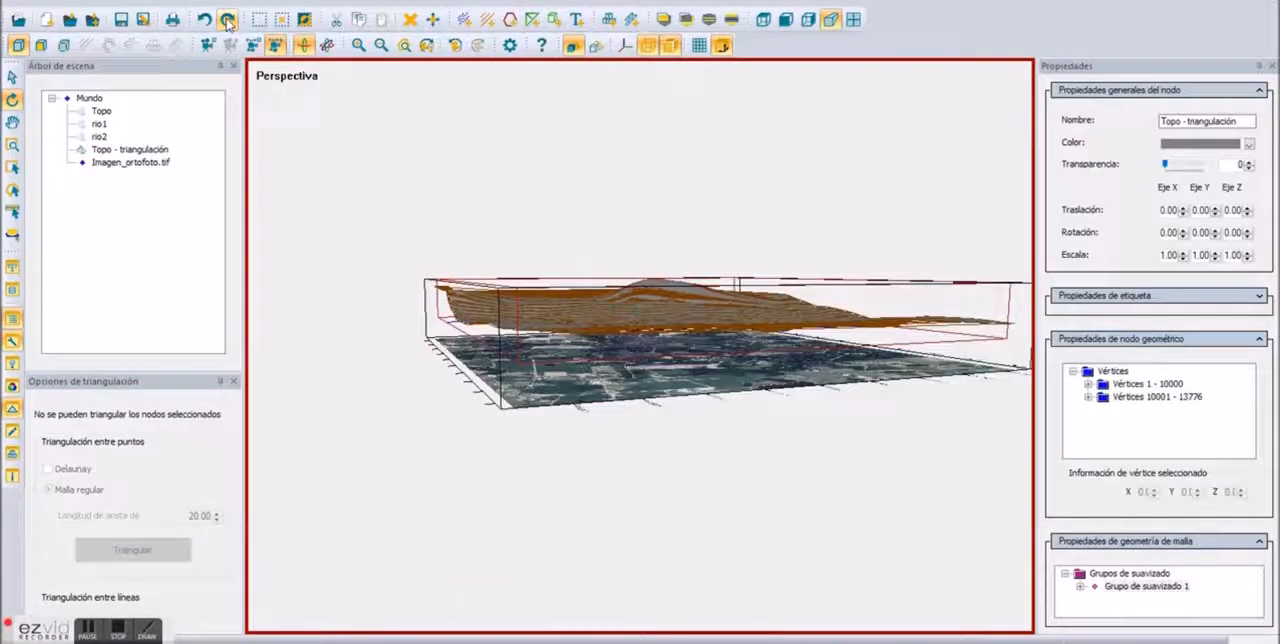
Step: Drape Imagen_ortofoto.tif over the unscaled Topo triangulation
left_click(664, 399)
right_click(666, 401)
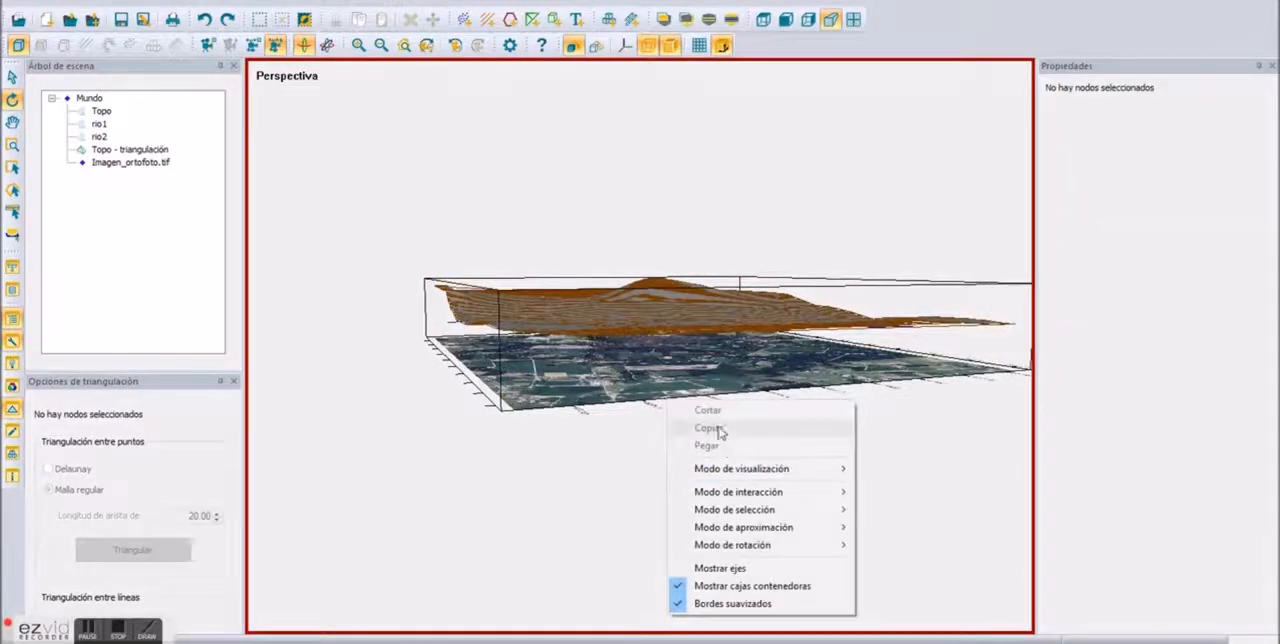
left_click(632, 380)
right_click(636, 112)
left_click(654, 122)
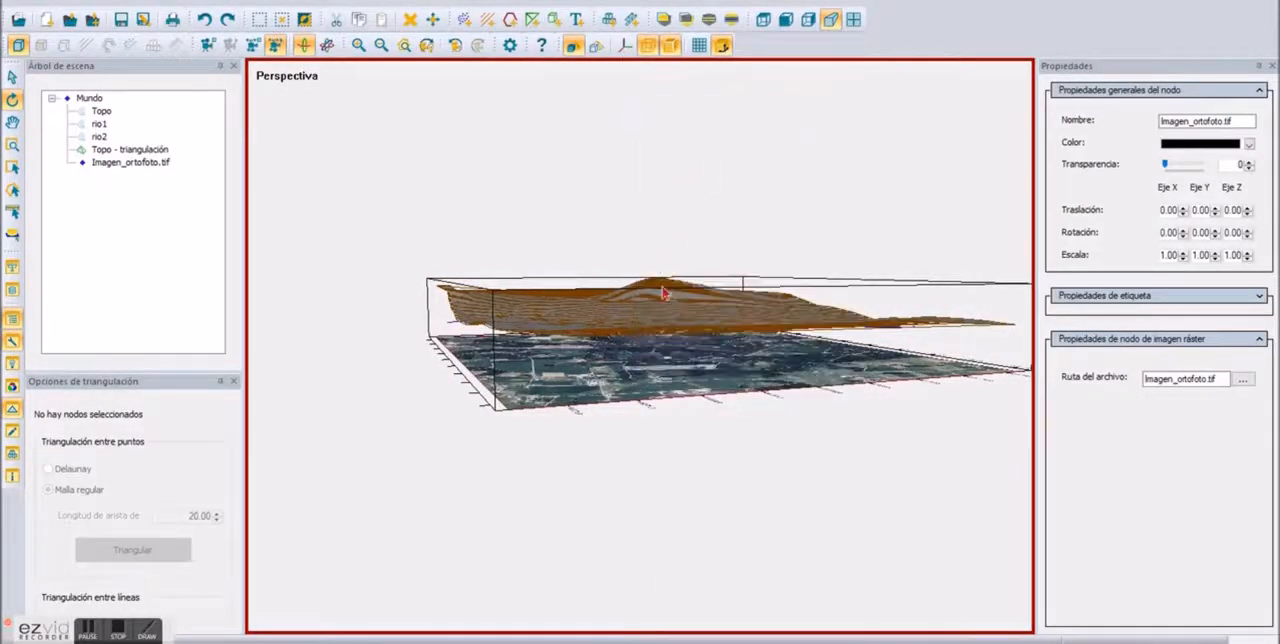
scroll(660, 311, "up", 2)
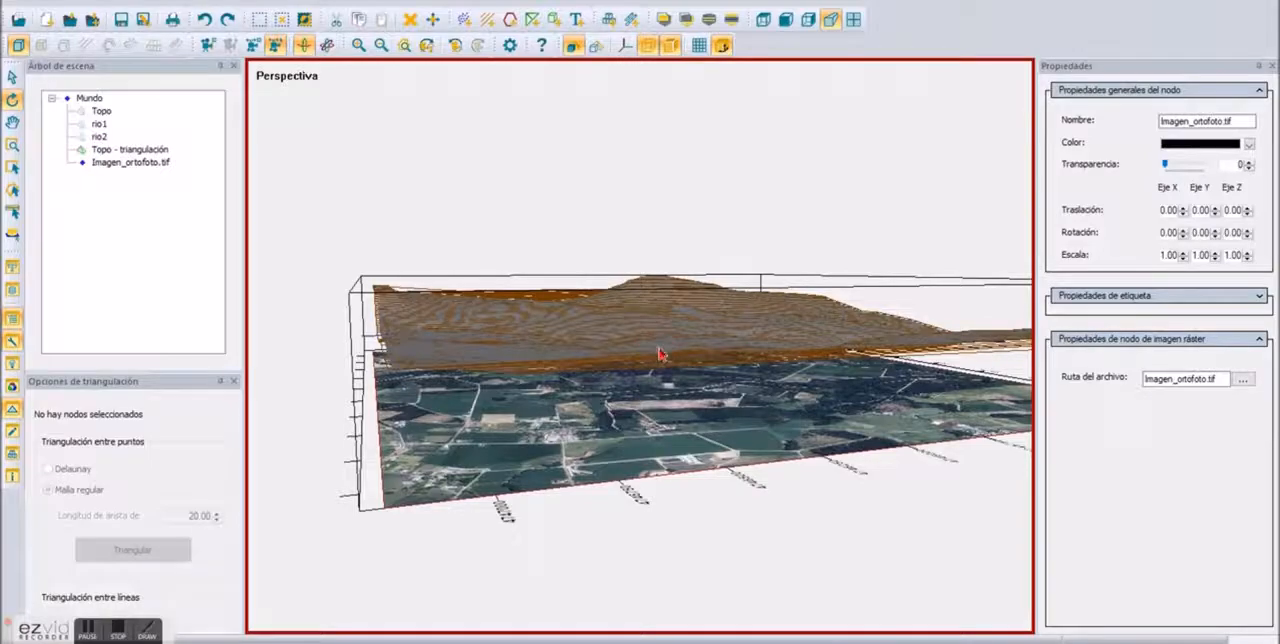
left_click(785, 338)
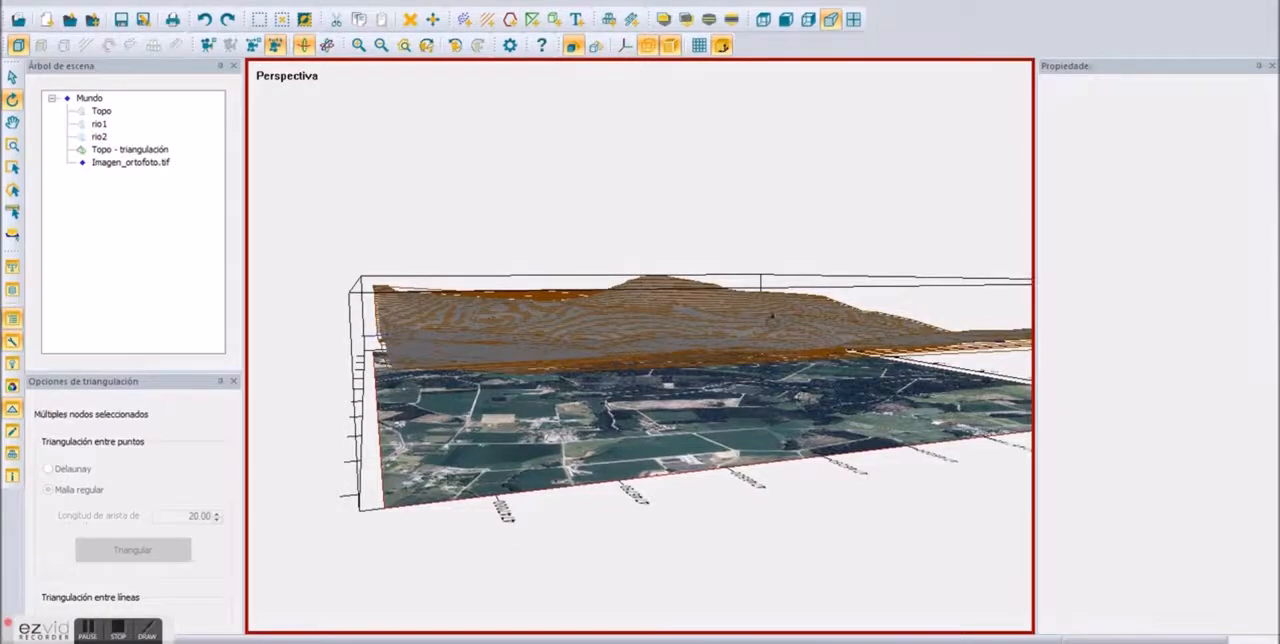
left_click_drag(737, 266, 650, 400)
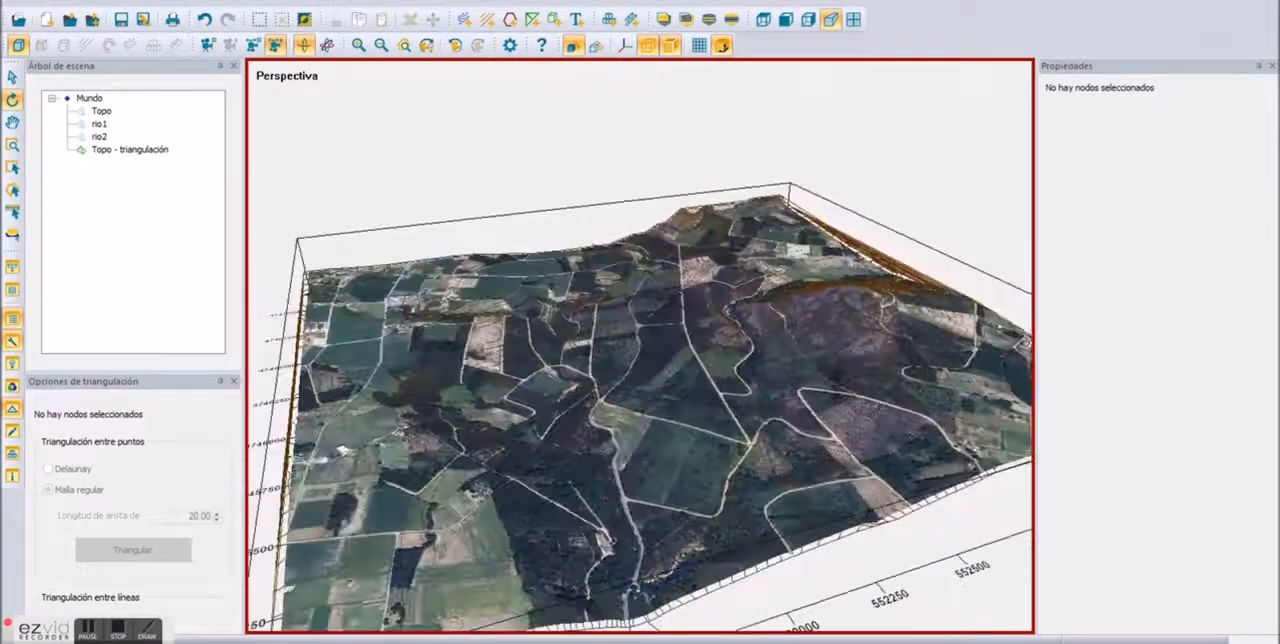
Step: Add the drillhole file sondeos.rmrx to the scene and view the drillholes beneath the terrain
left_click(92, 19)
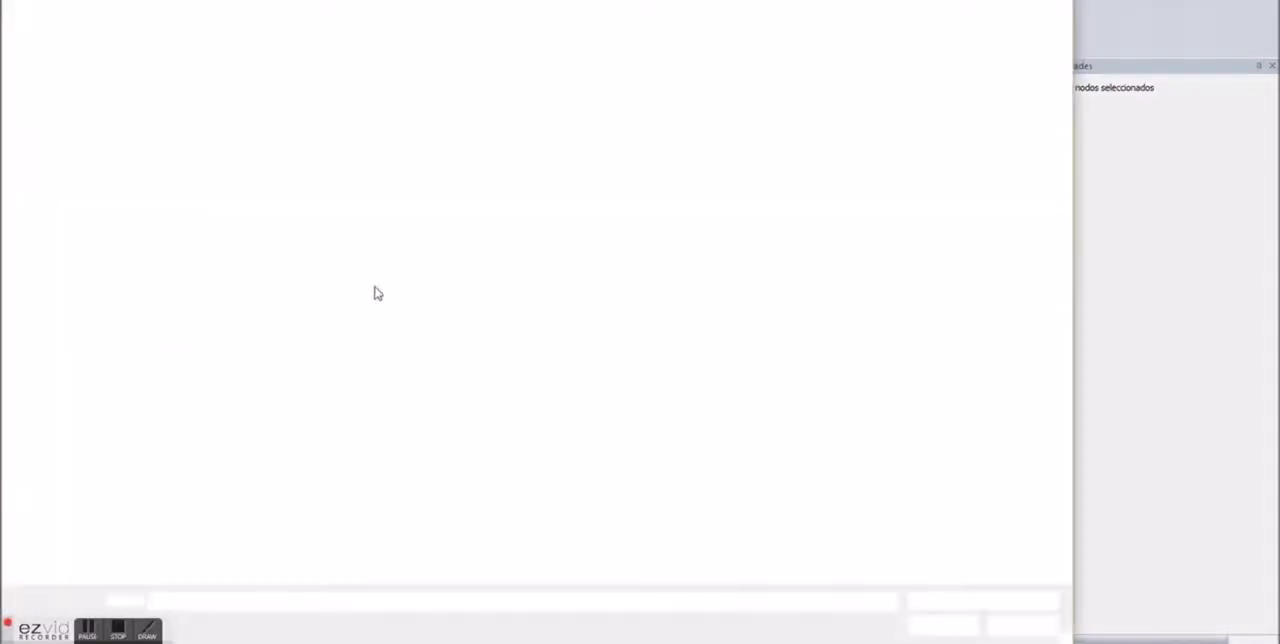
double_click(405, 82)
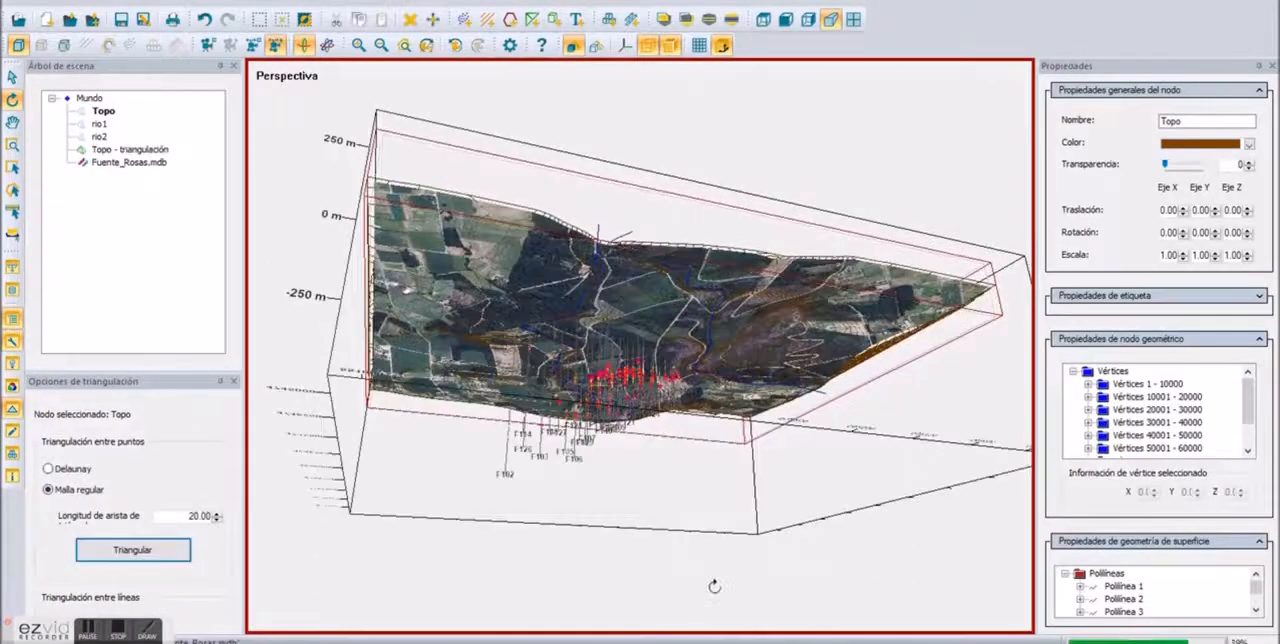
left_click_drag(407, 226, 909, 353)
scroll(613, 351, "up", 6)
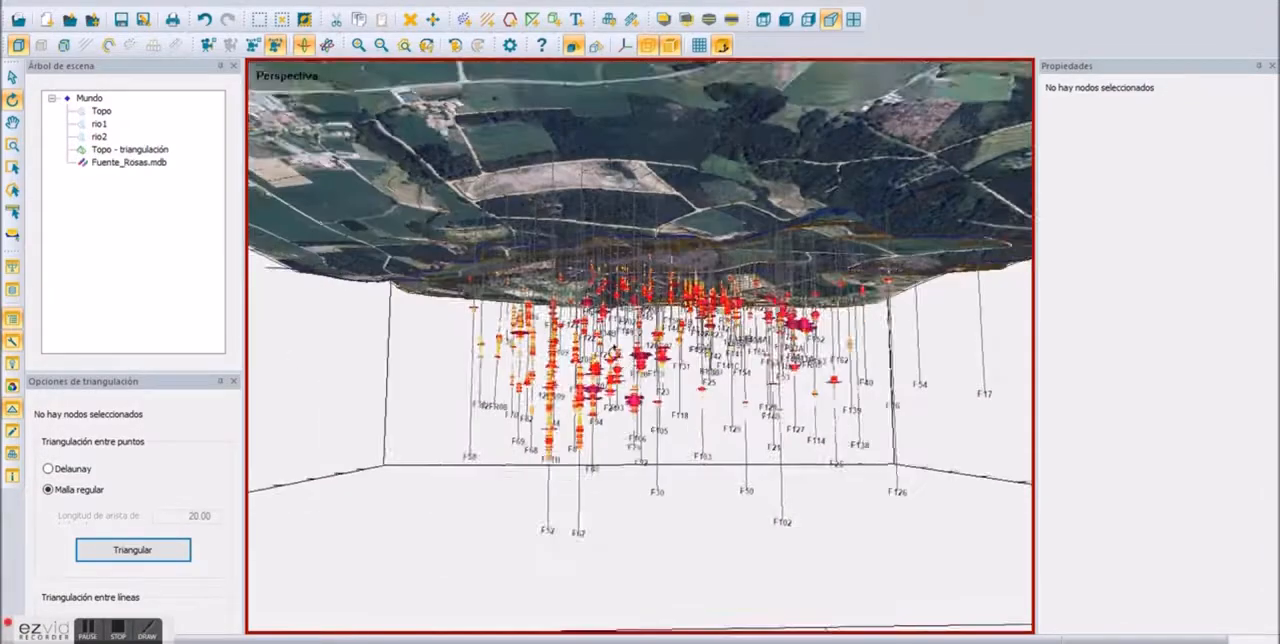
scroll(613, 351, "up", 8)
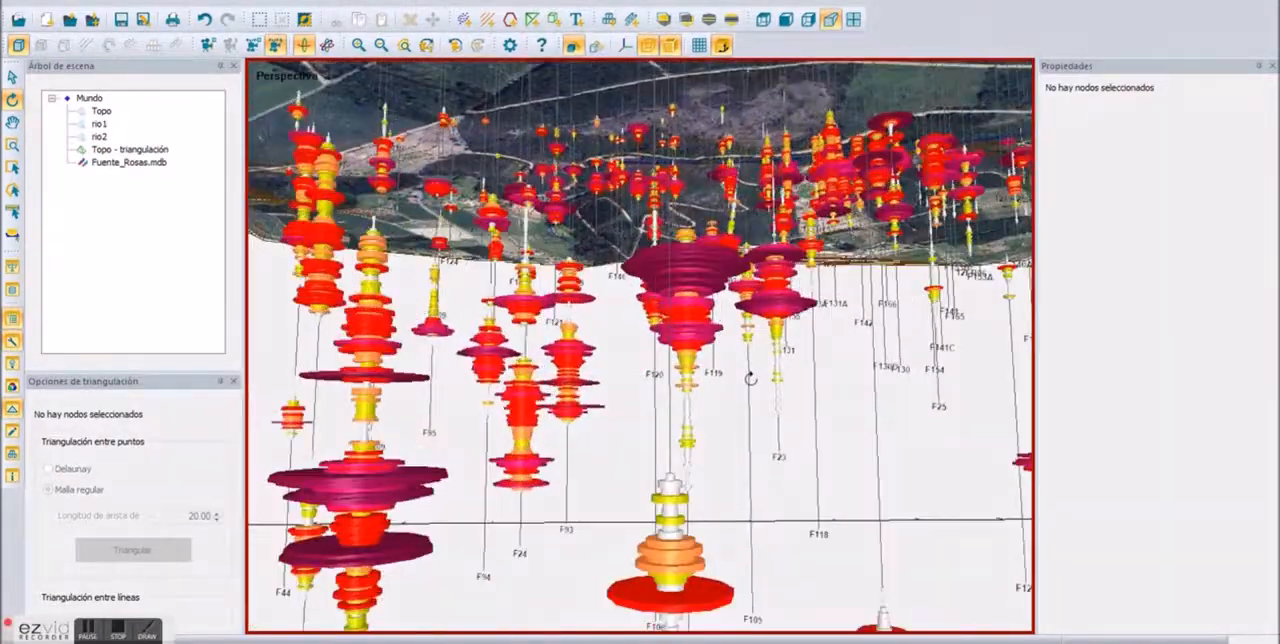
left_click_drag(750, 378, 605, 468)
Step: Set the sample scale factor of the Fuente_Rosas.mdb drillholes to 0.60
left_click(130, 162)
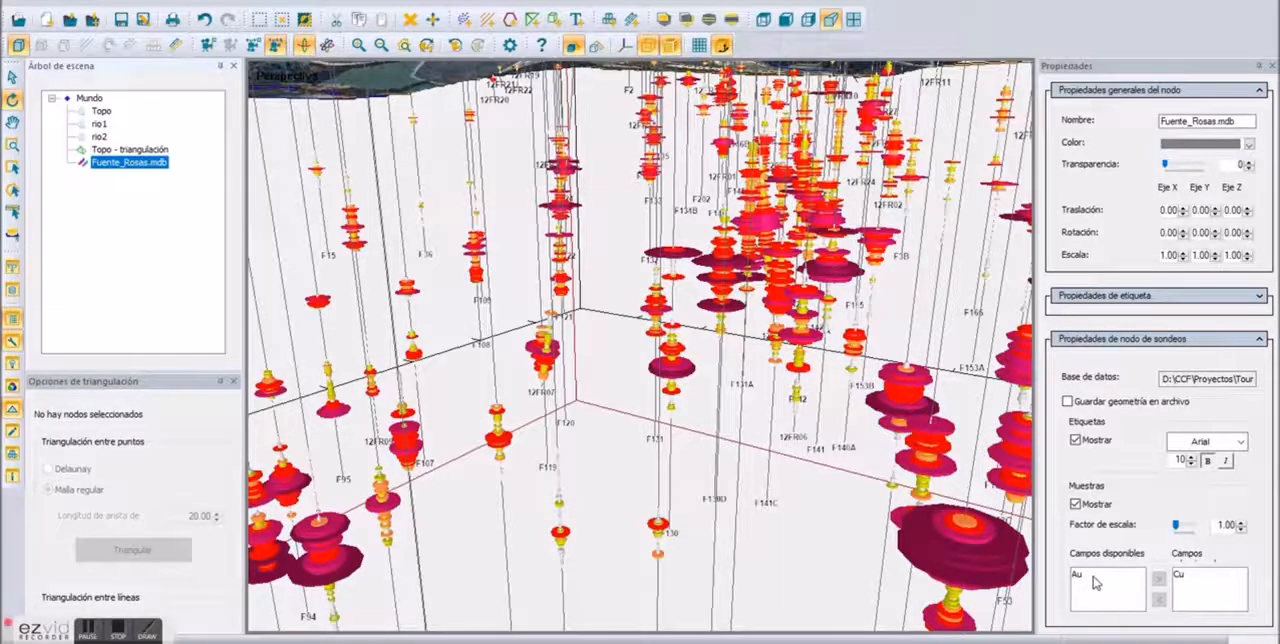
left_click(1240, 529)
left_click(1240, 529)
left_click(1240, 529)
left_click(1240, 529)
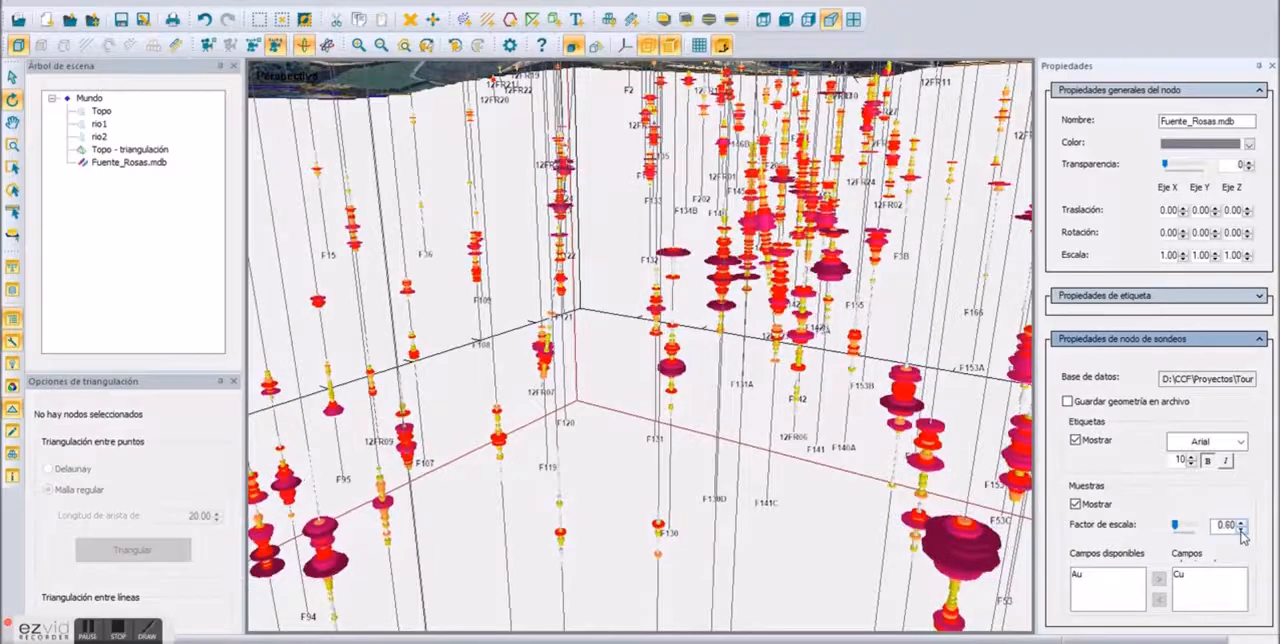
left_click_drag(822, 436, 574, 329)
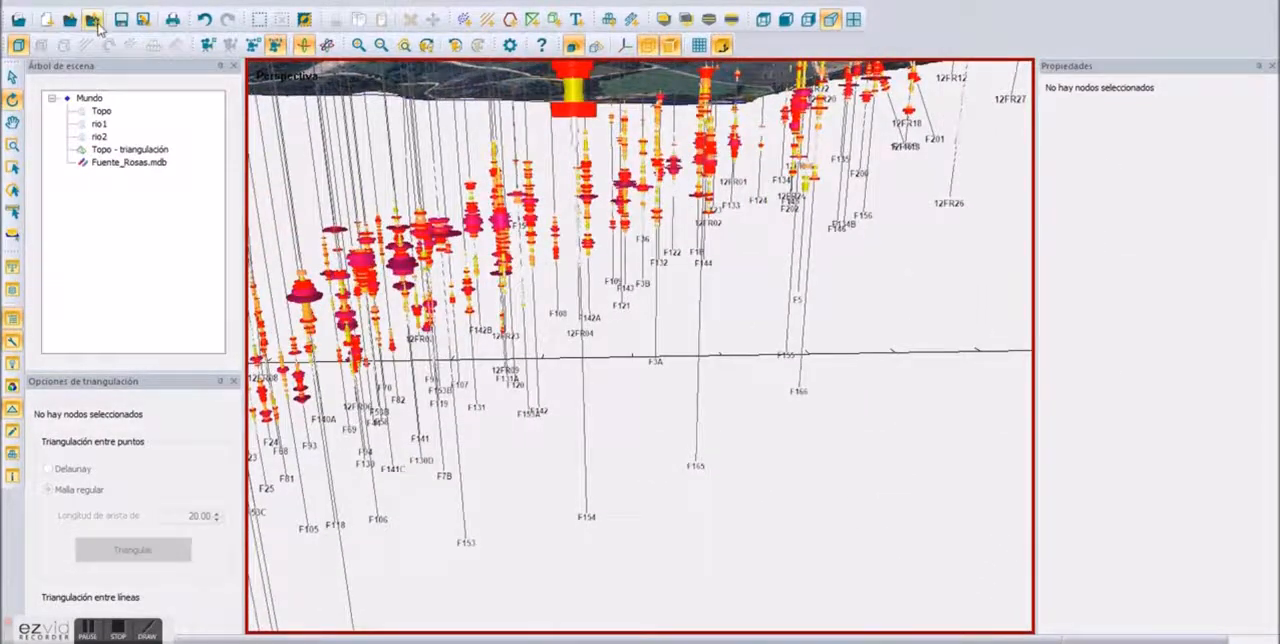
Step: Add the block model file bloques.rmrx to the scene and inspect its blocks around the drillholes
key("ctrl+o")
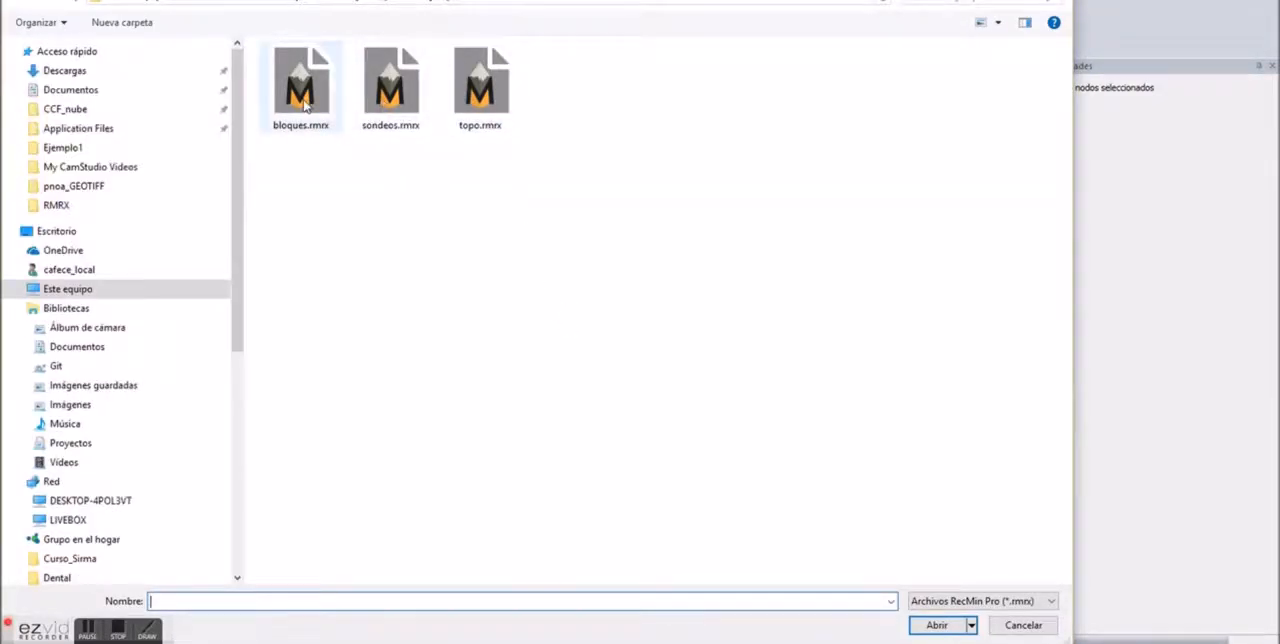
double_click(301, 88)
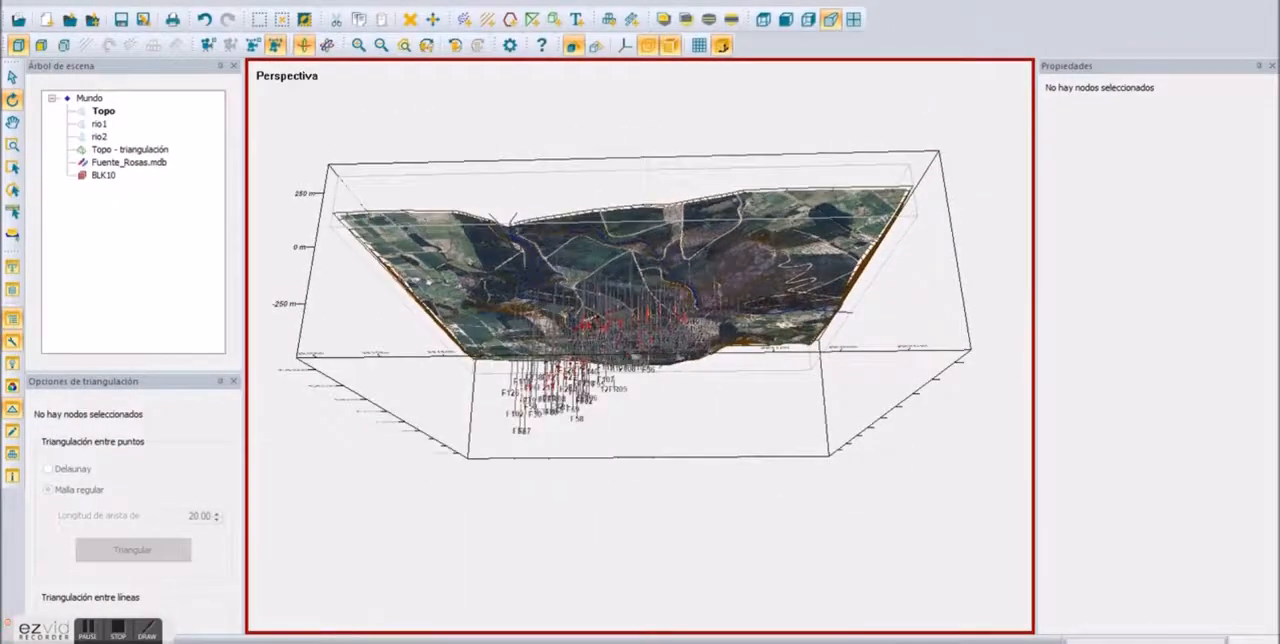
scroll(560, 350, "up", 5)
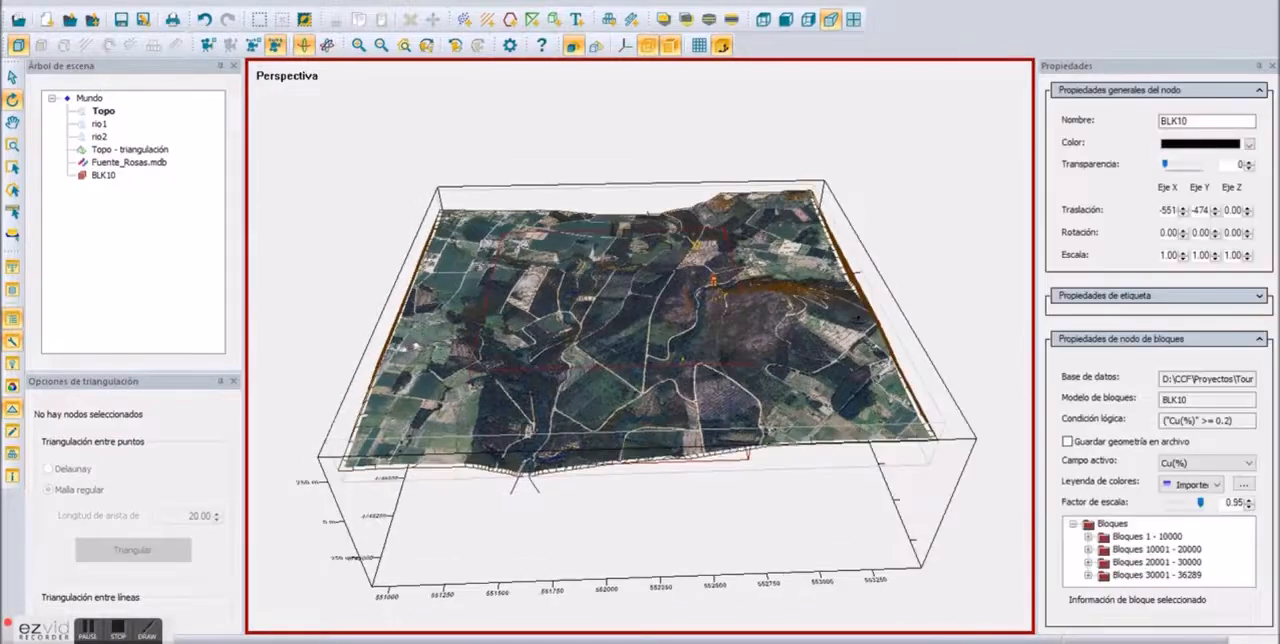
left_click_drag(874, 198, 900, 90)
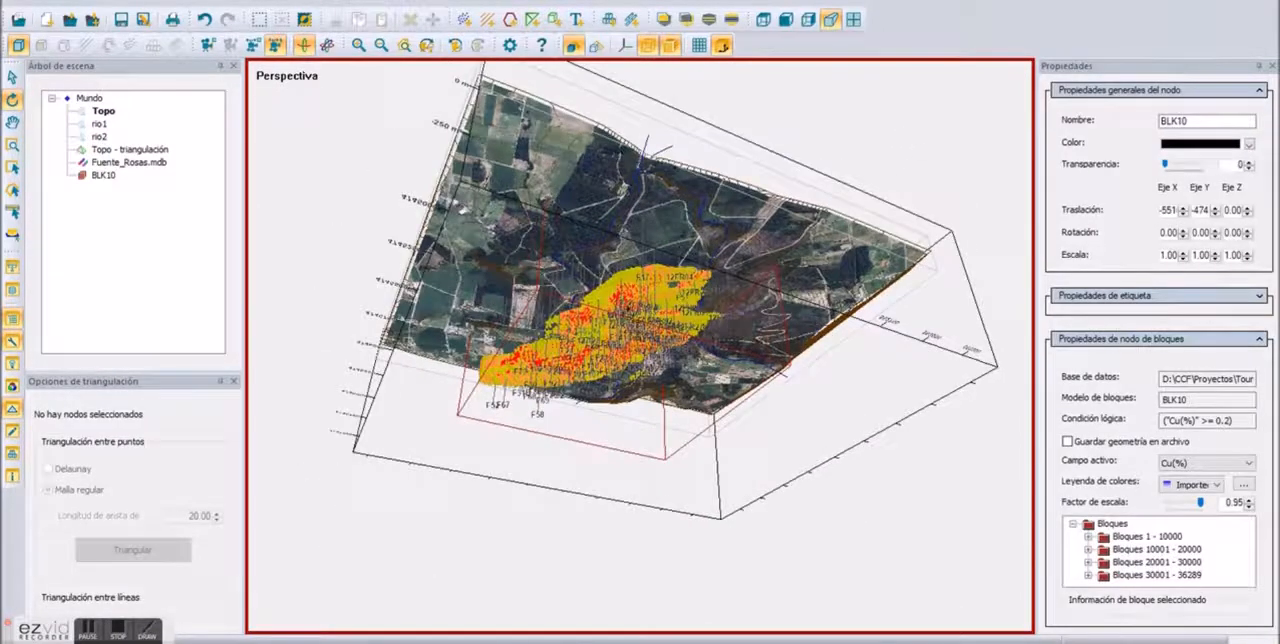
scroll(603, 301, "up", 10)
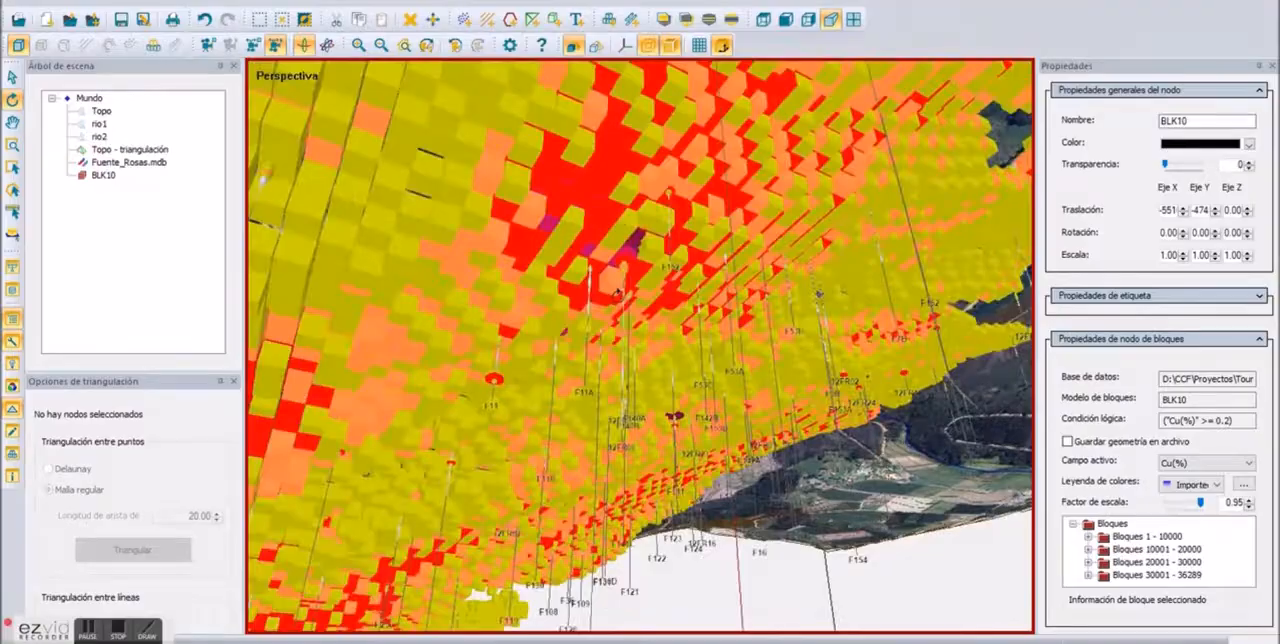
left_click_drag(617, 292, 838, 432)
scroll(642, 407, "down", 5)
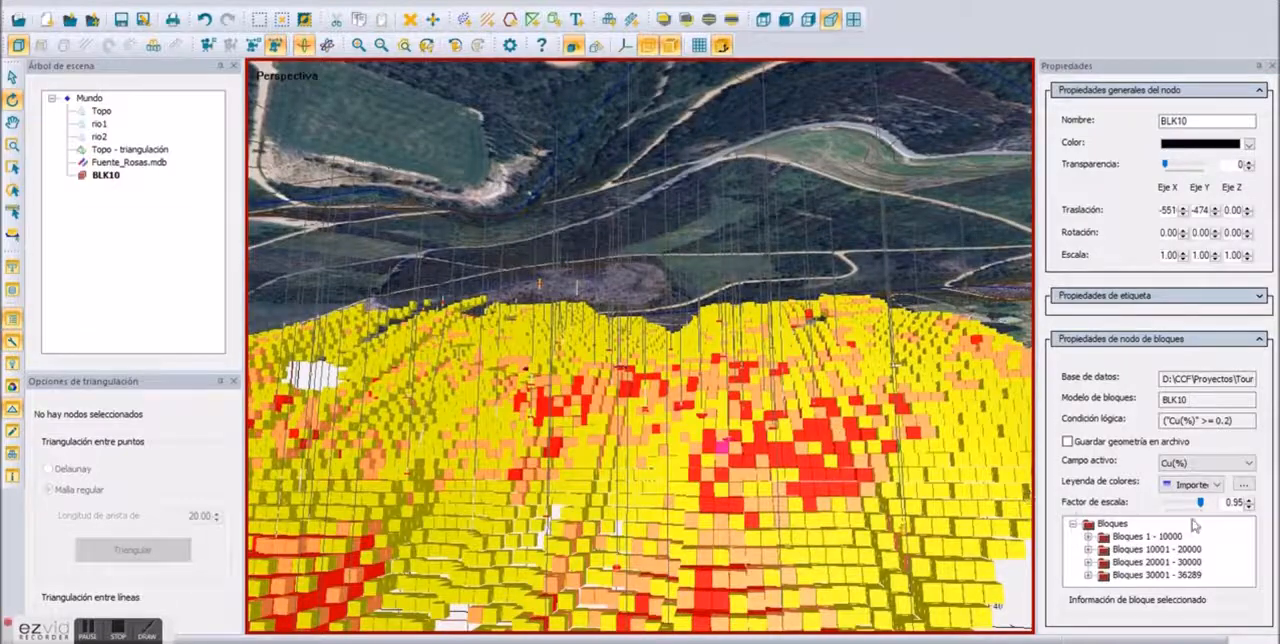
Step: Set the scale factor of the BLK10 blocks to 0.30
left_click(117, 177)
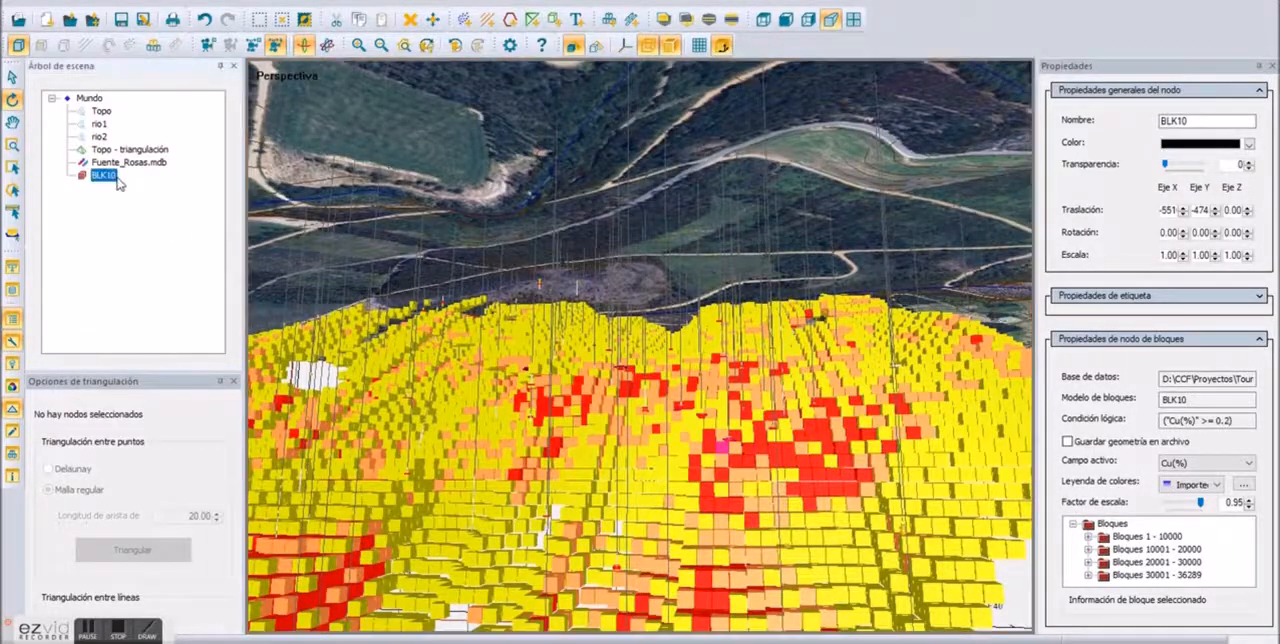
left_click(1248, 507)
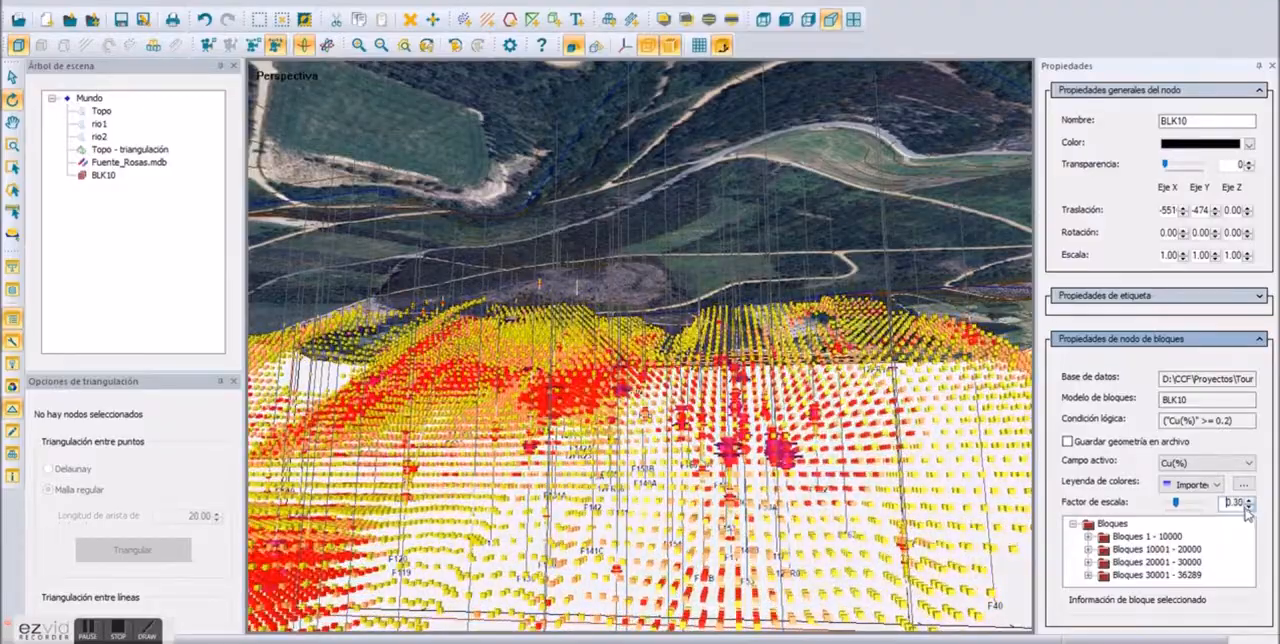
left_click_drag(665, 549, 815, 567)
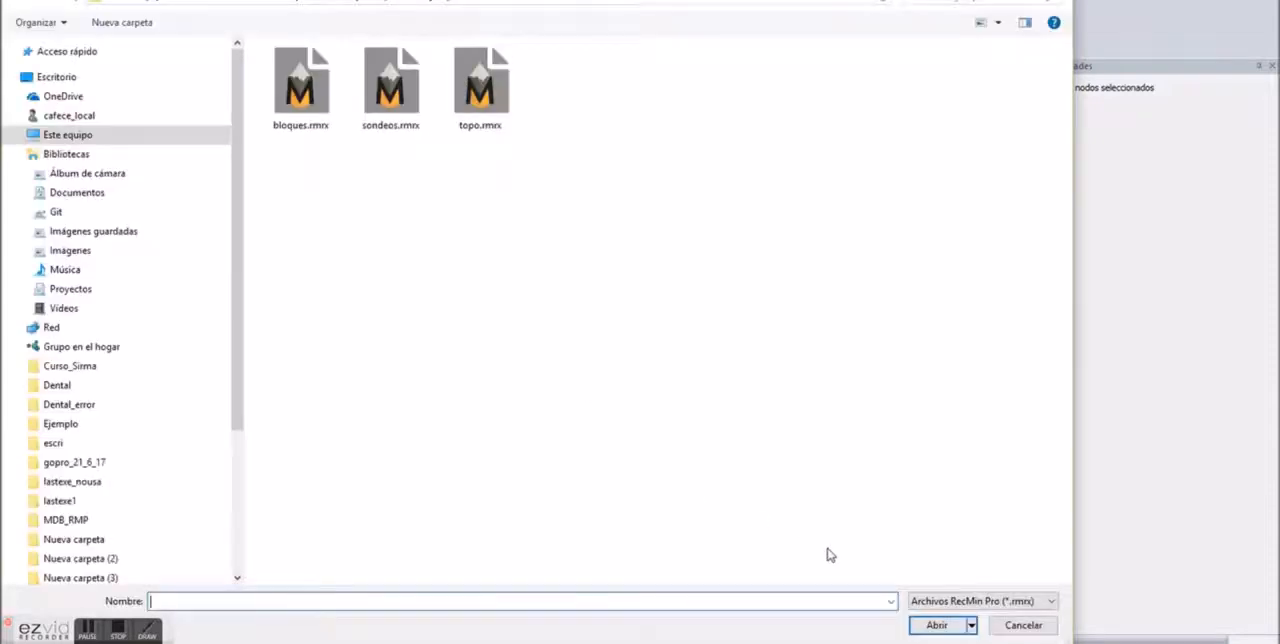
Step: Filter the file list to RecMin files and add the T3 solid of Fuente_Rosas_1 y Fuente_Rosas_2 to the scene
left_click(955, 598)
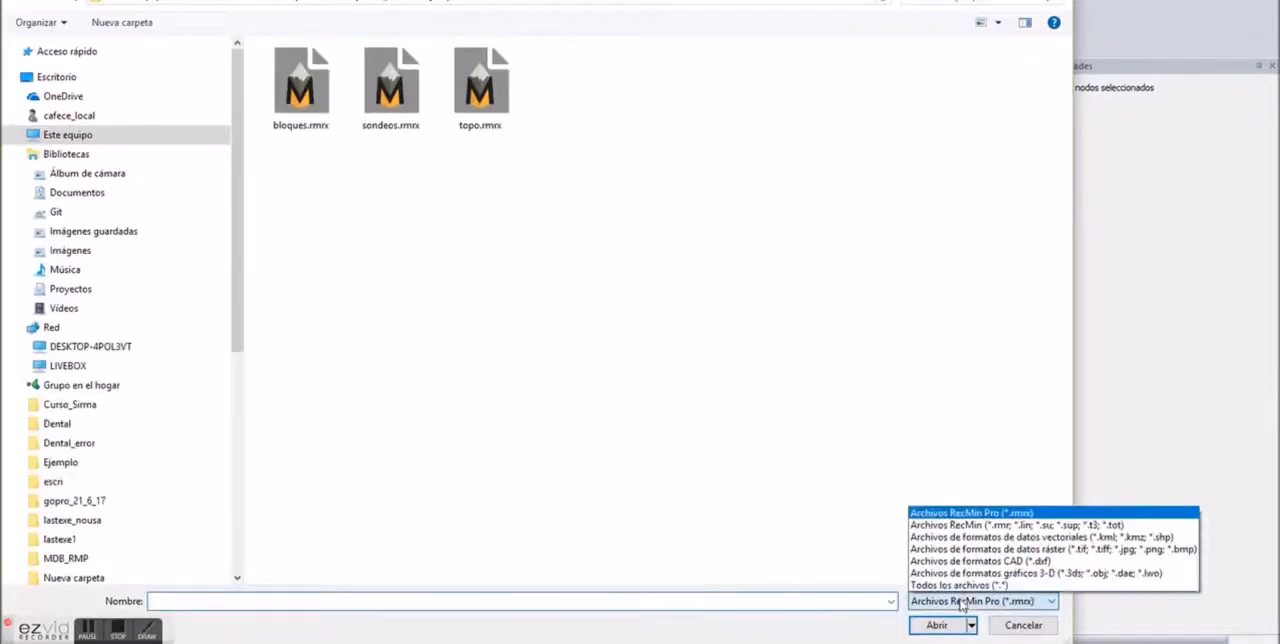
left_click(974, 521)
double_click(318, 92)
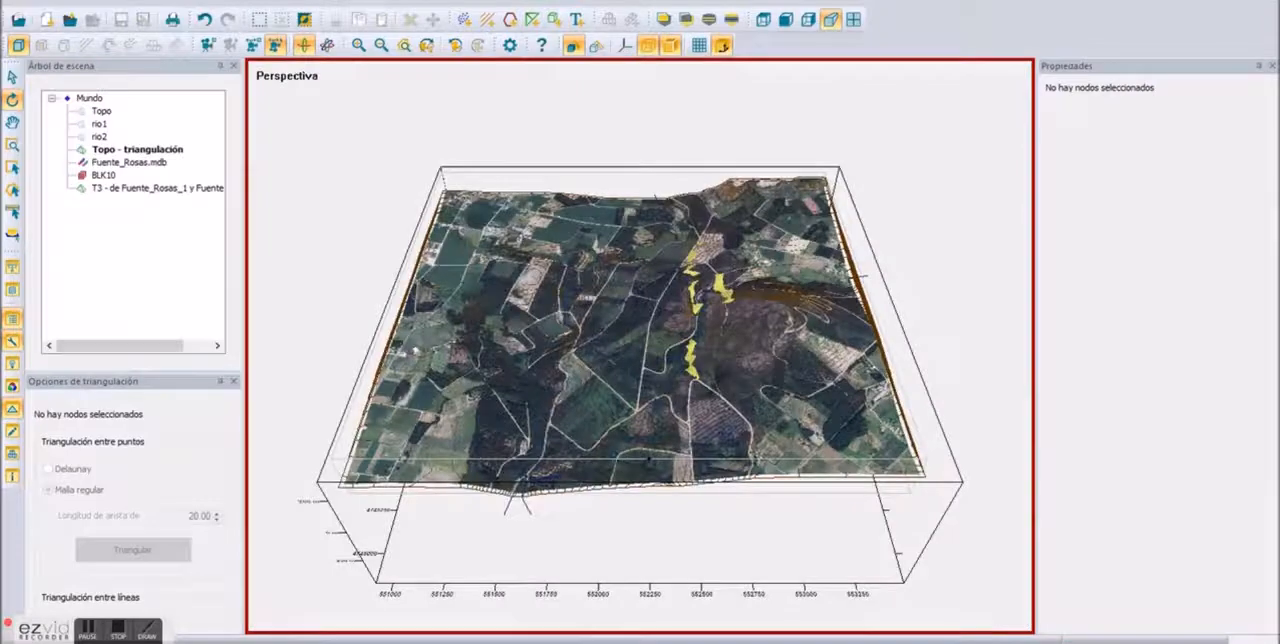
left_click_drag(655, 345, 703, 343)
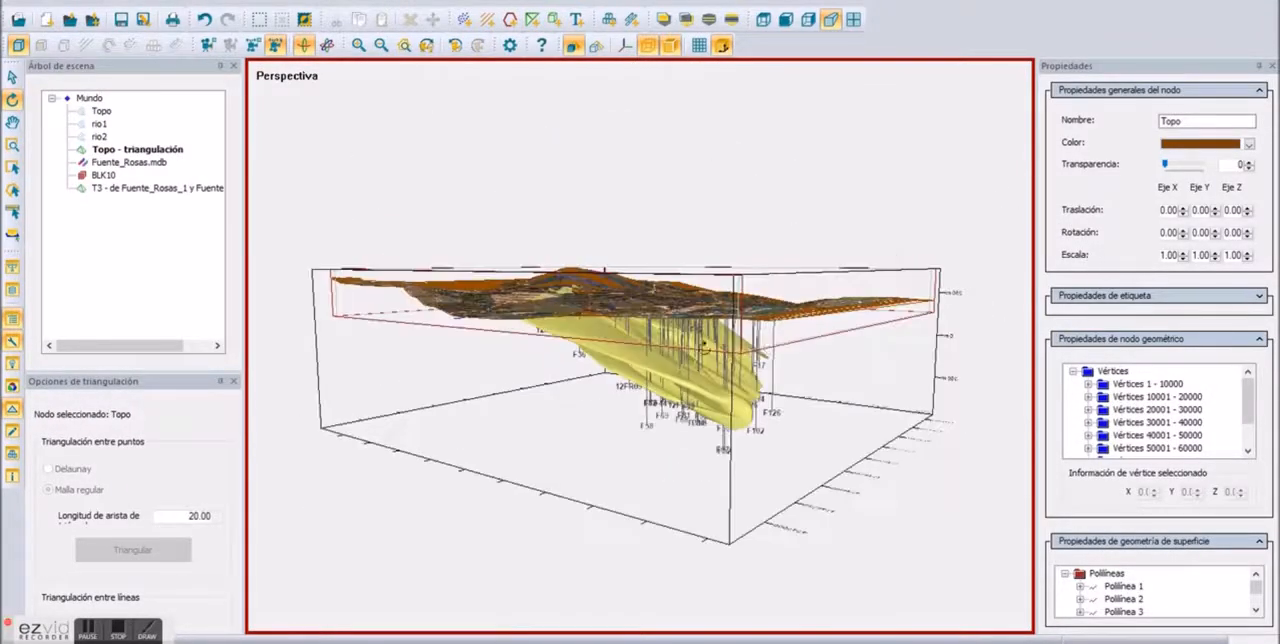
left_click(654, 366)
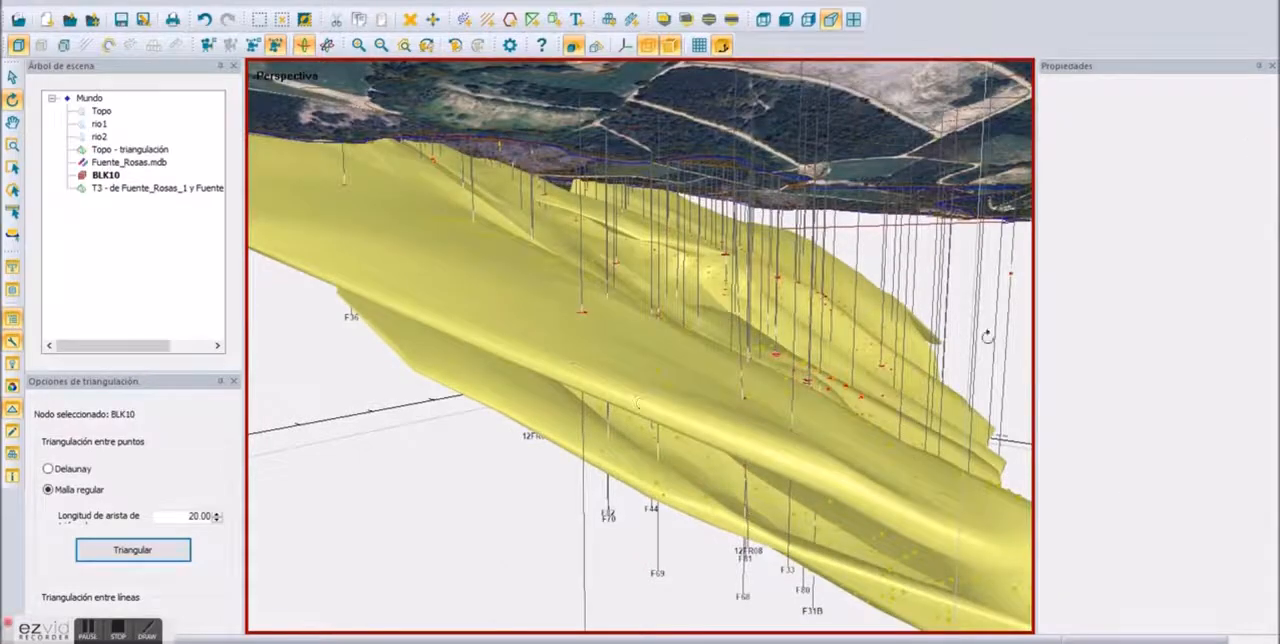
Step: Set the transparency of the T3 Fuente_Rosas solid to 60 and change its colour to teal
left_click(150, 187)
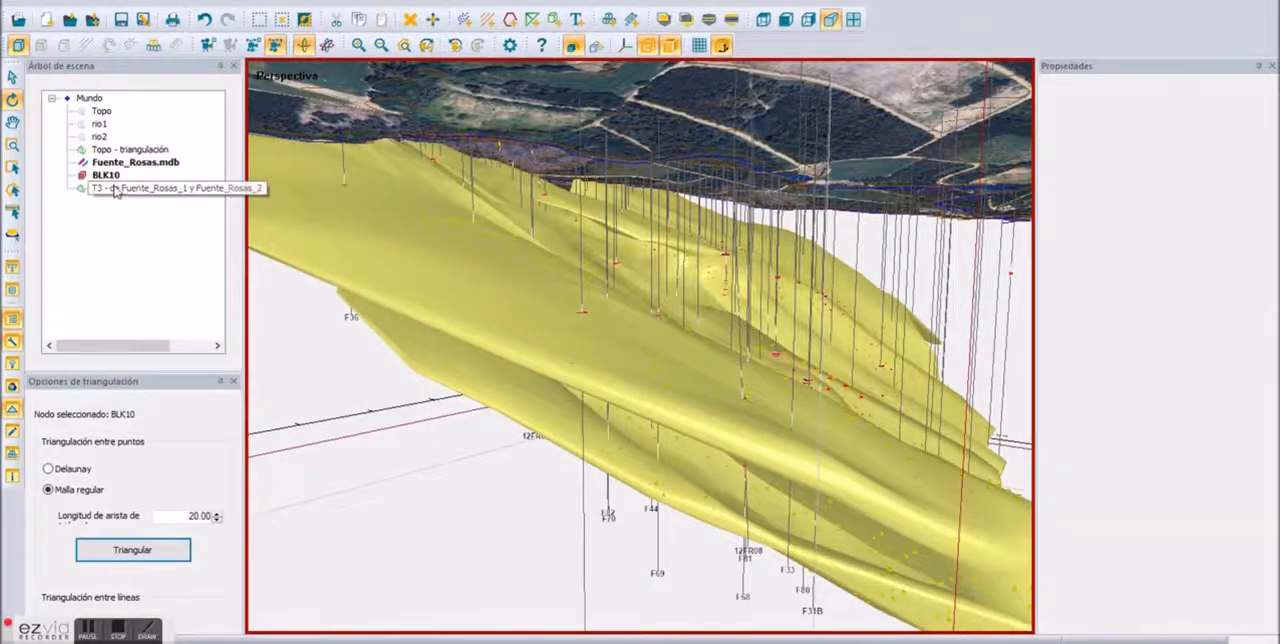
left_click(1178, 166)
left_click_drag(1176, 167, 1193, 172)
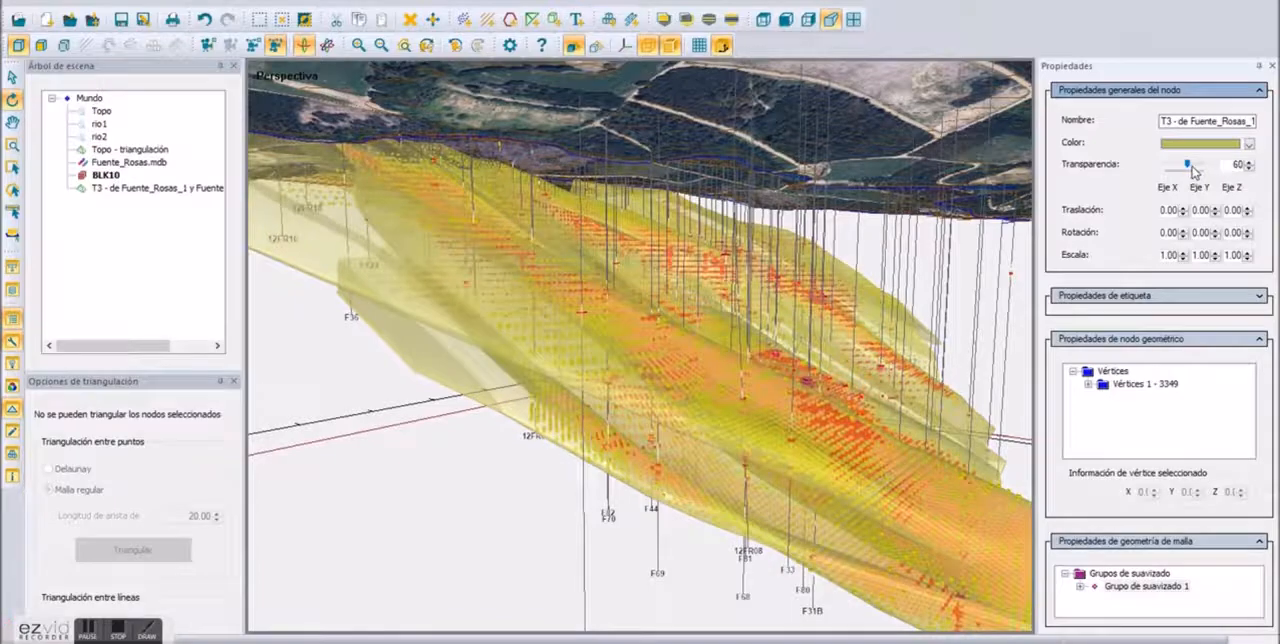
left_click(1250, 144)
left_click(1180, 186)
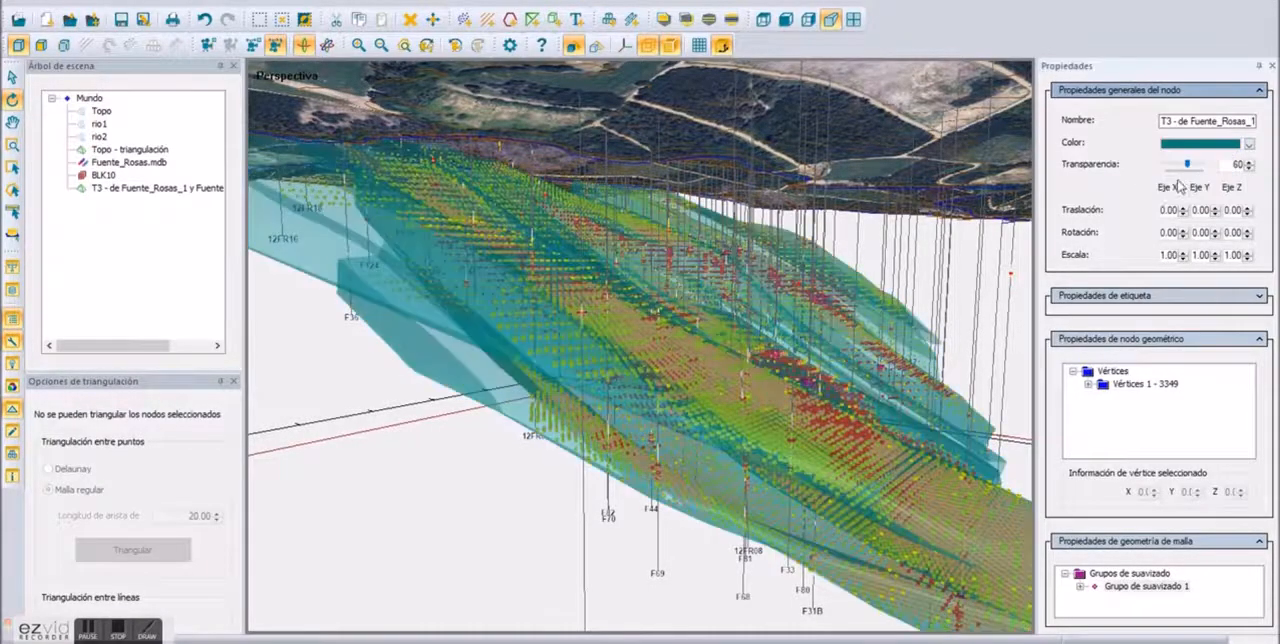
Step: Cut the scene with a narrow section band along the middle of the terrain and inspect the sectioned blocks, solid and drillholes
left_click_drag(667, 503, 590, 455)
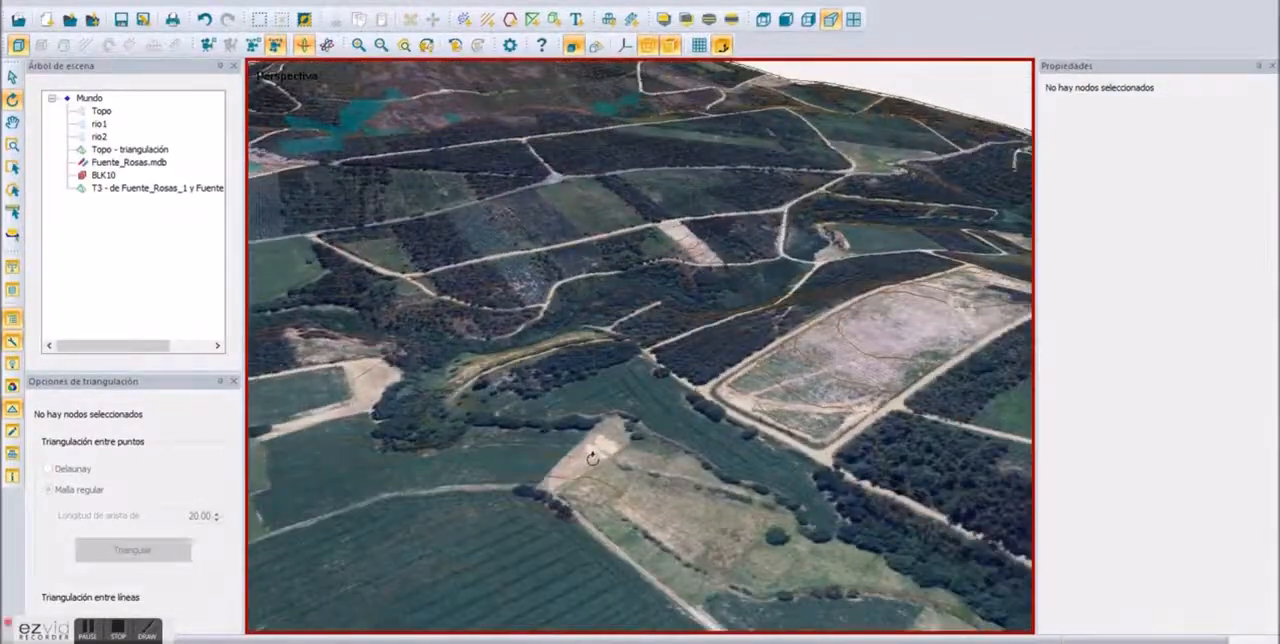
scroll(605, 460, "down", 8)
left_click_drag(605, 460, 662, 151)
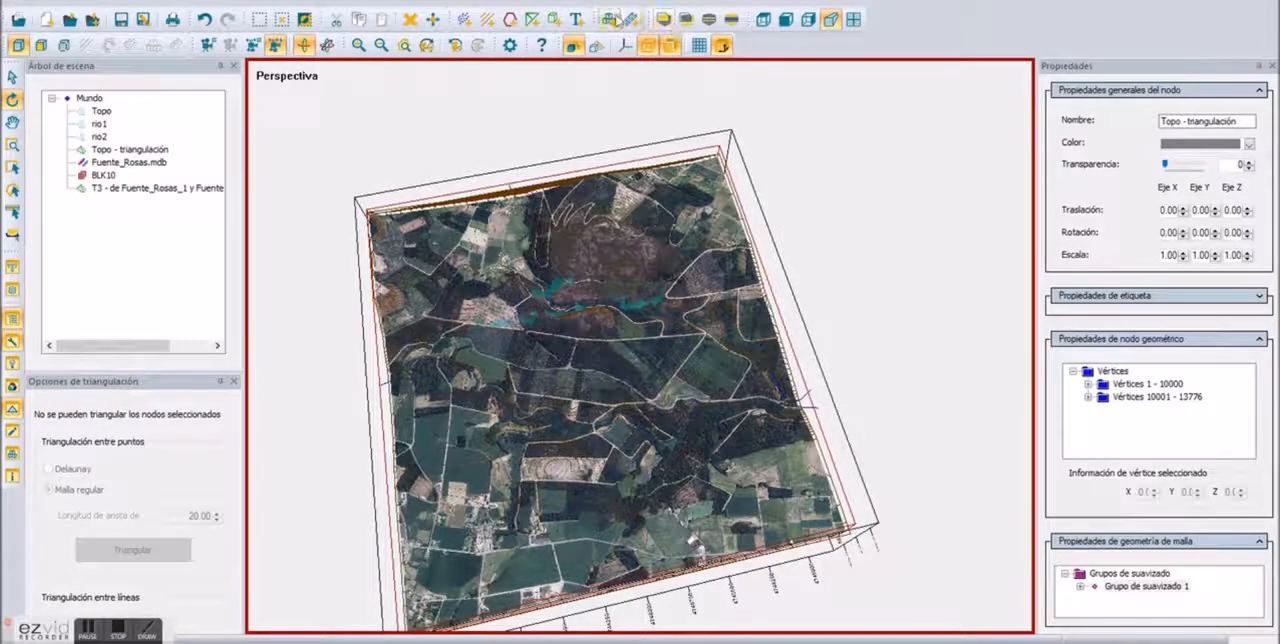
left_click_drag(540, 27, 503, 151)
left_click_drag(590, 49, 567, 25)
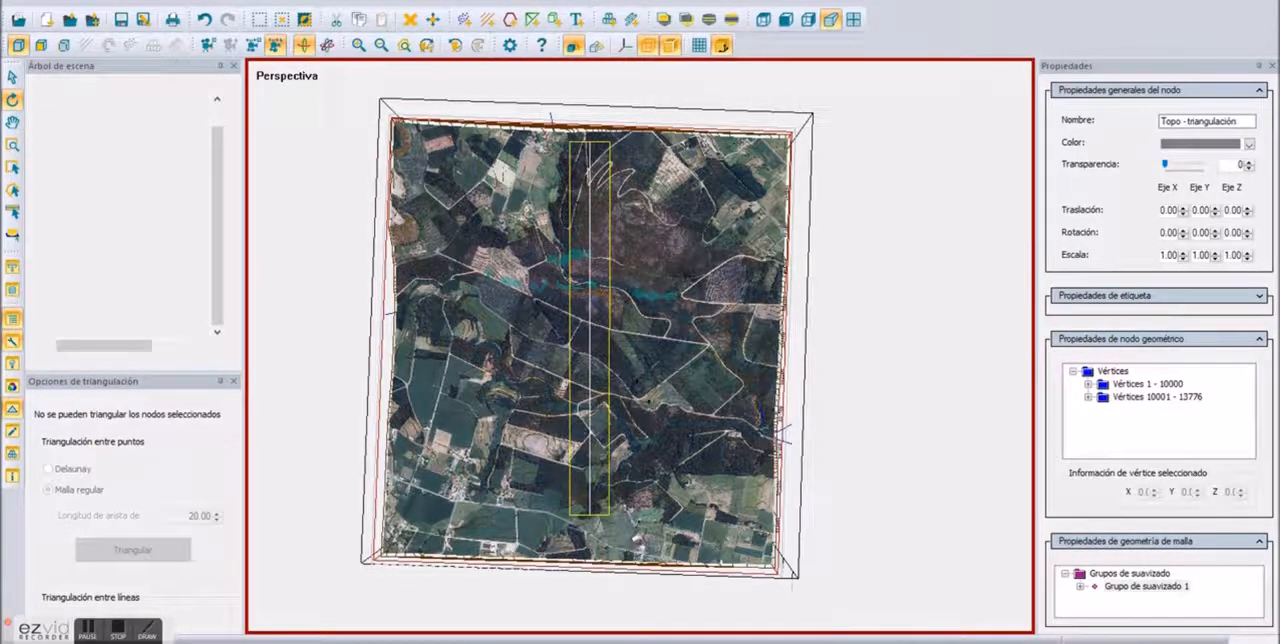
left_click_drag(668, 424, 510, 142)
scroll(580, 404, "up", 3)
scroll(580, 404, "up", 6)
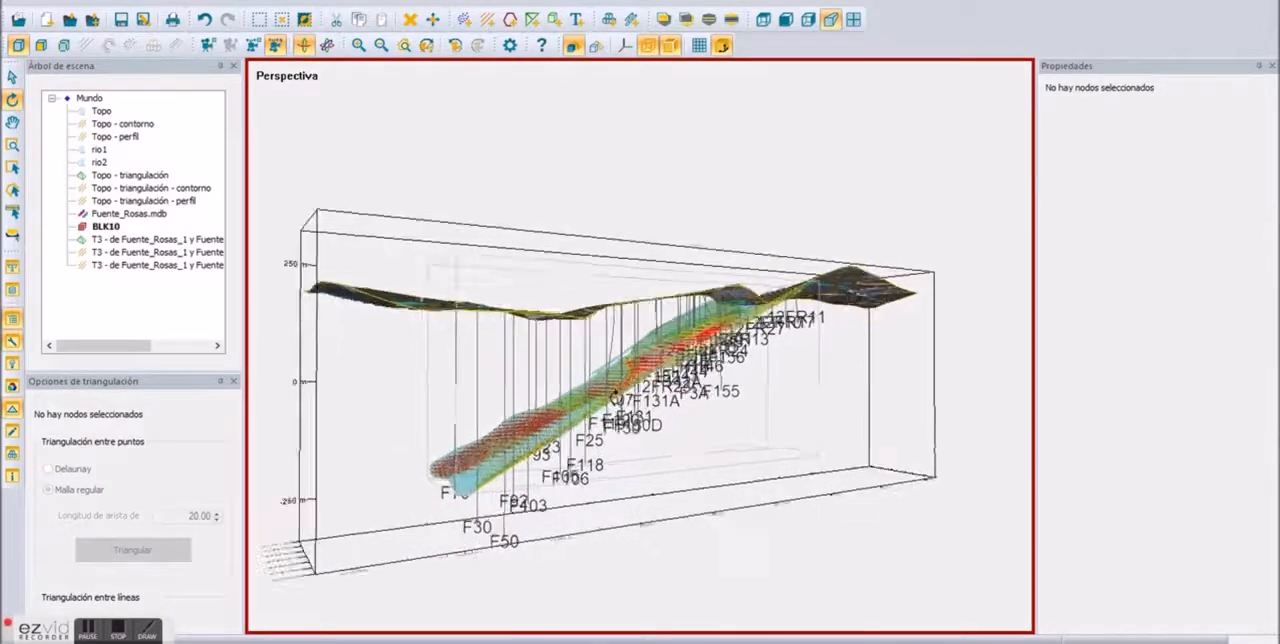
scroll(615, 397, "up", 2)
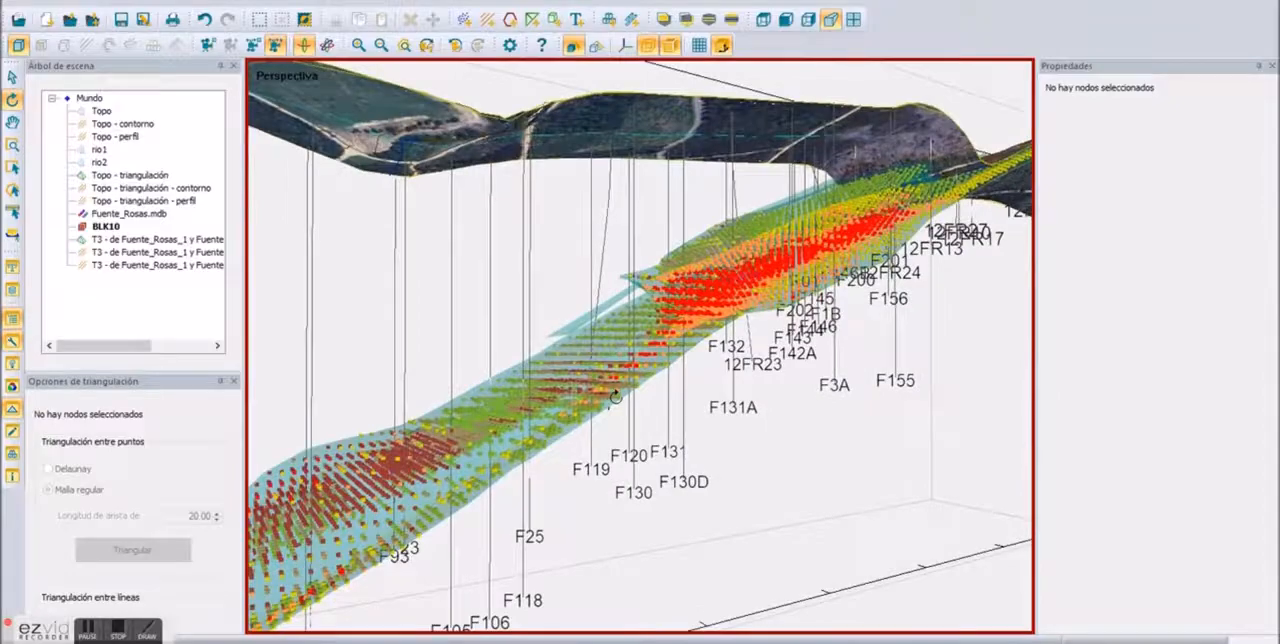
left_click_drag(726, 373, 540, 368)
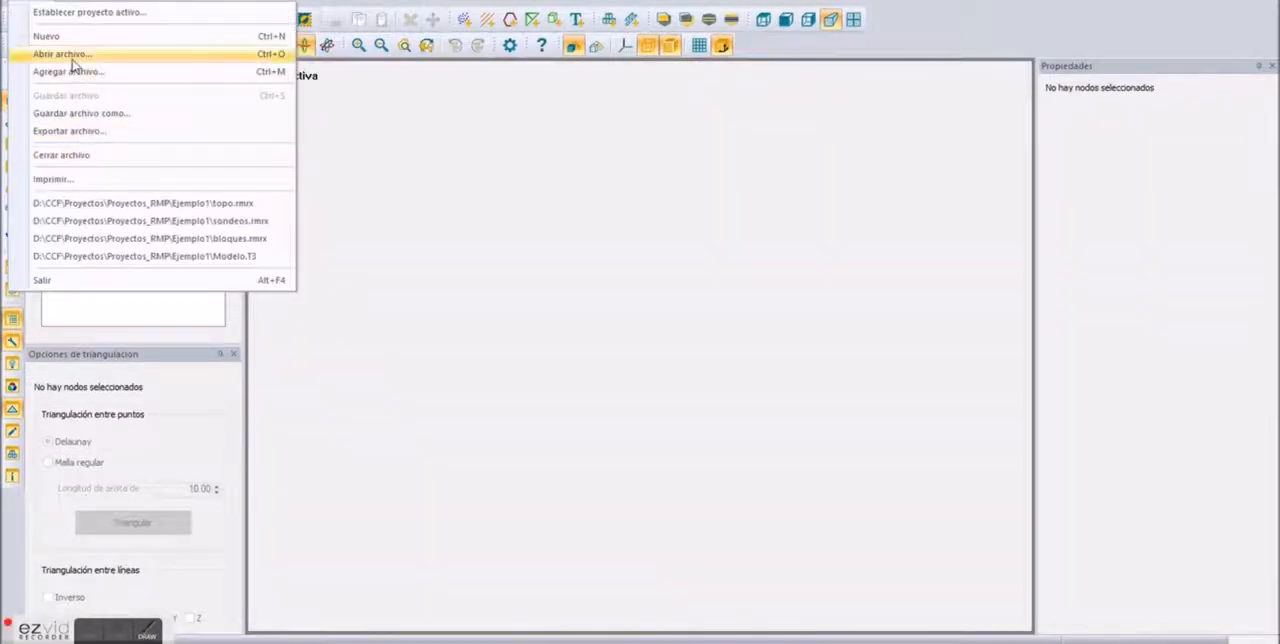
Step: Open the scene file A_lin_secciones_todas_etrs89.rmrx and view its section lines in perspective
left_click(70, 56)
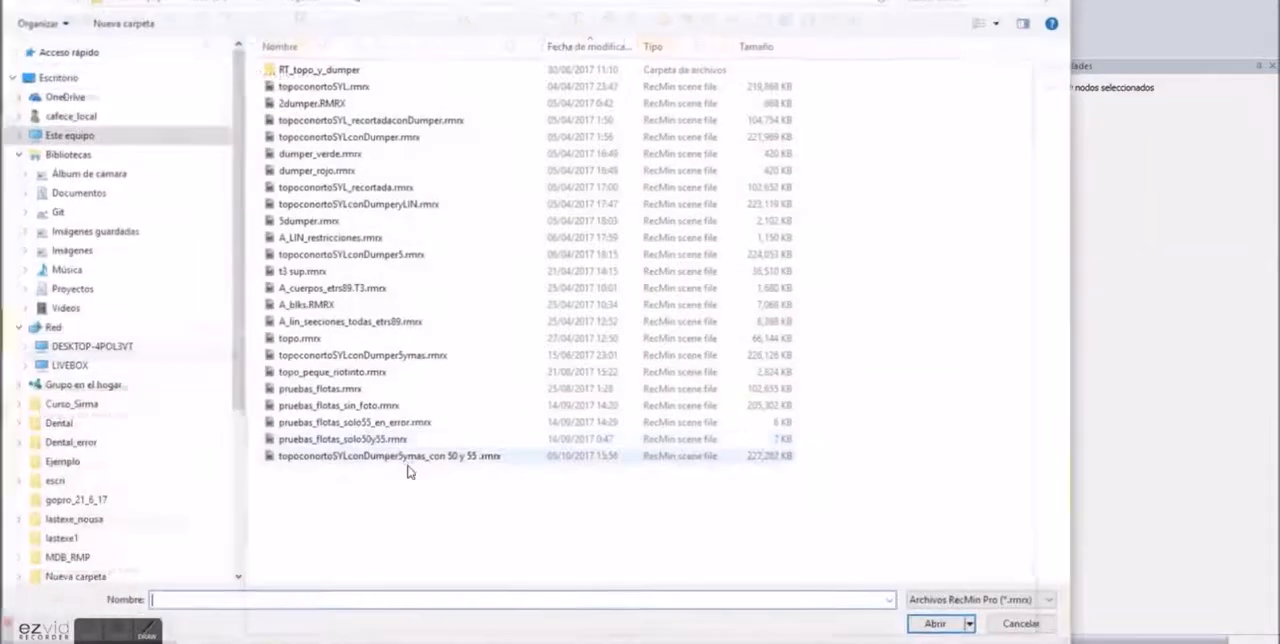
double_click(312, 322)
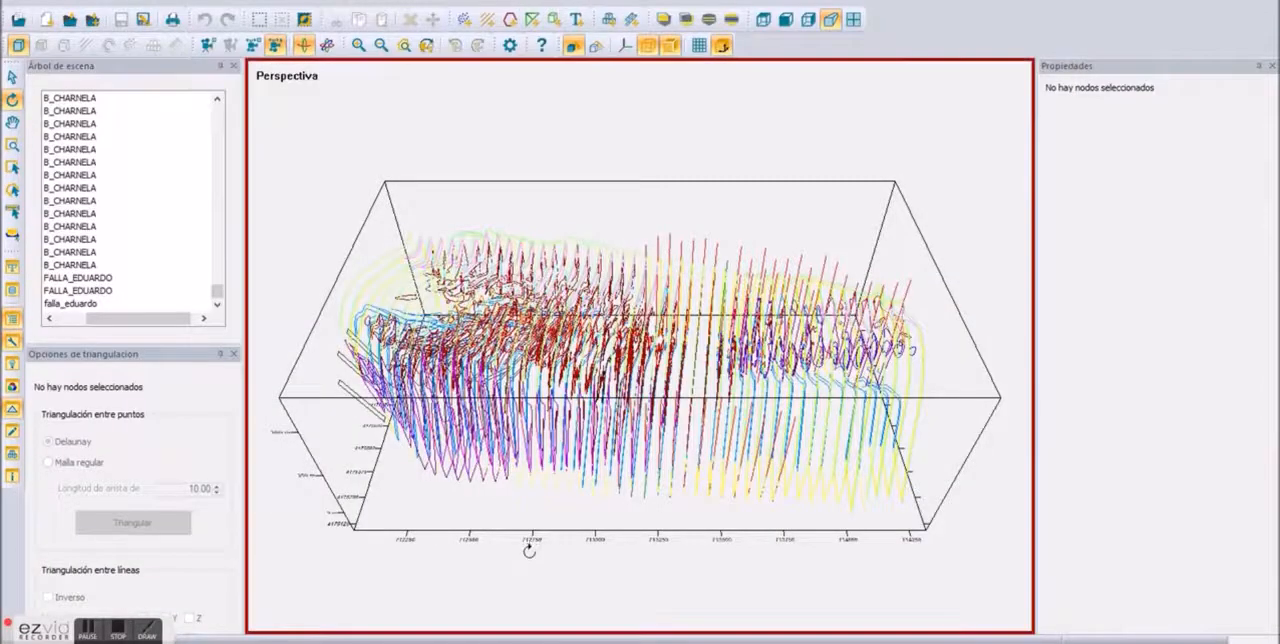
left_click_drag(529, 550, 357, 337)
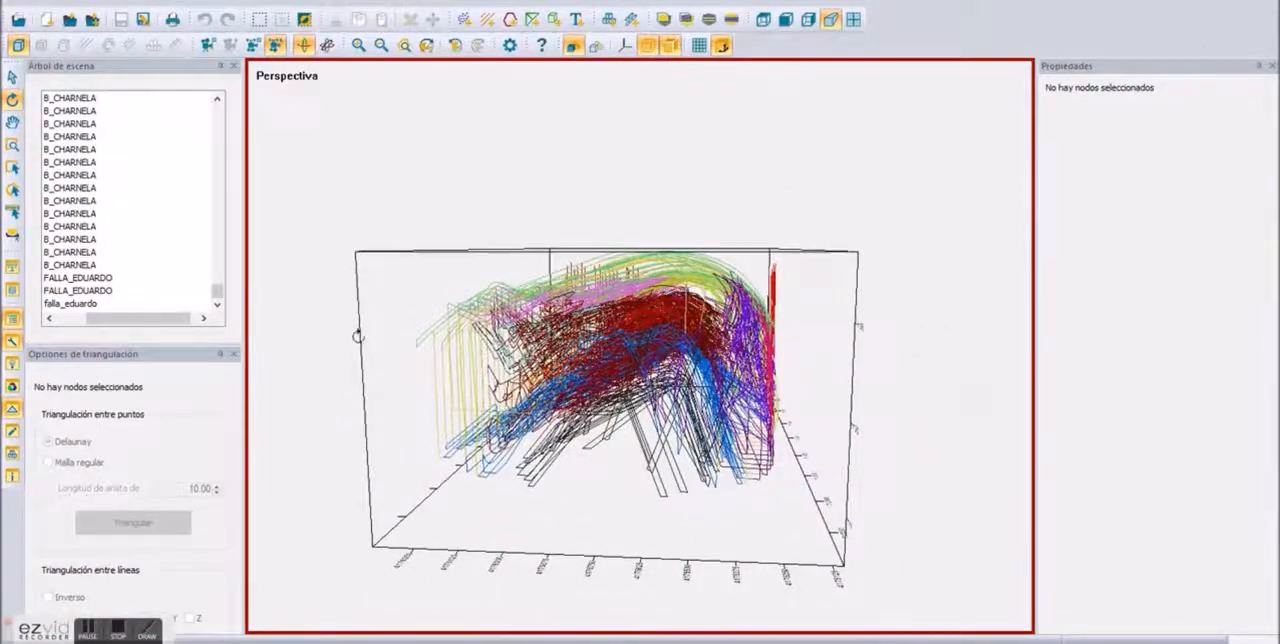
Step: Delete all nodes from the first stockwork_cobrizo line through the last stockwork_PIRÍTICO line, just before the GOSSAN lines
left_click_drag(218, 300, 228, 110)
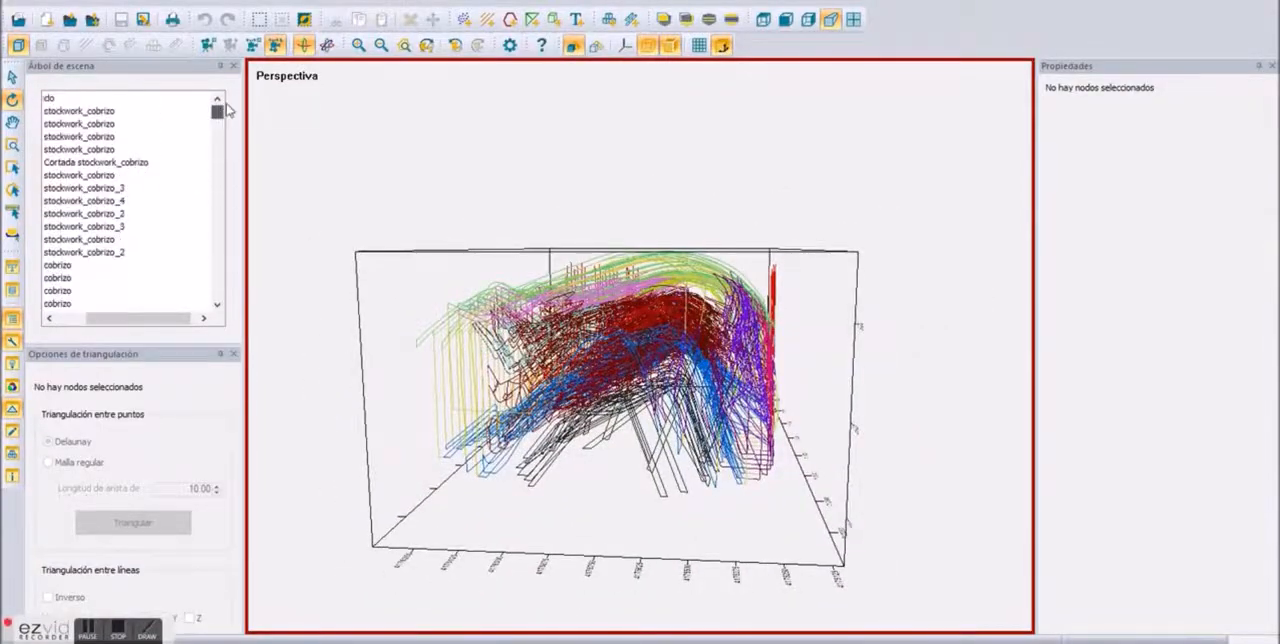
left_click(48, 98)
left_click_drag(107, 323, 80, 322)
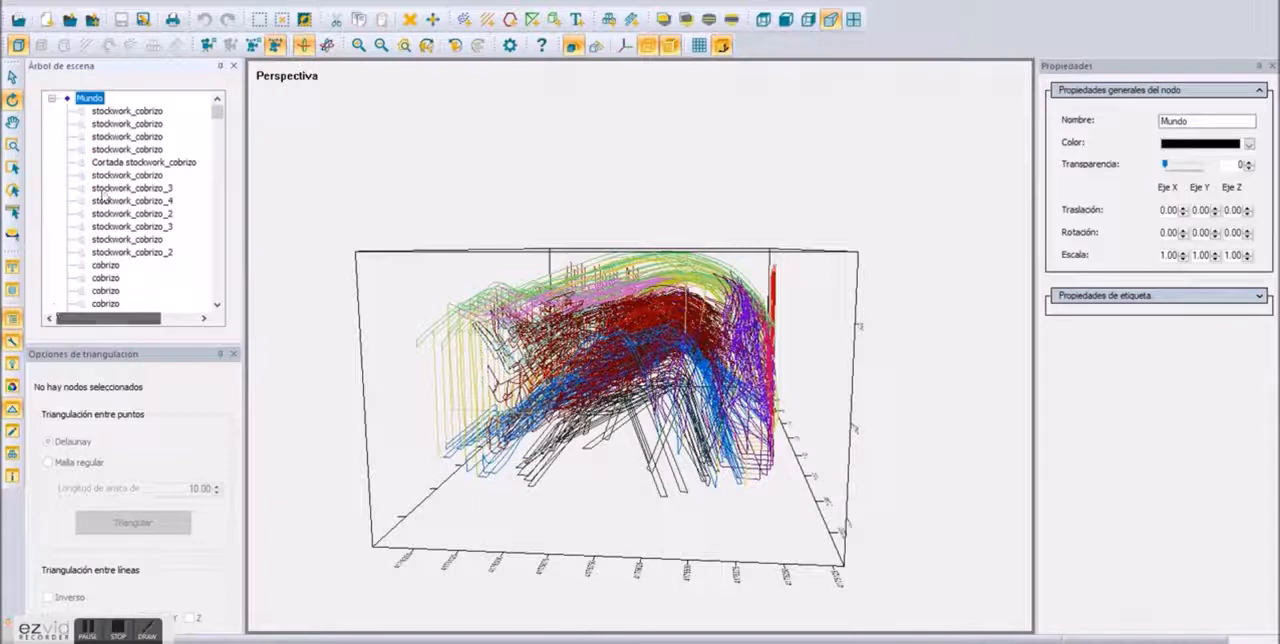
left_click(128, 111)
left_click(168, 280, "shift")
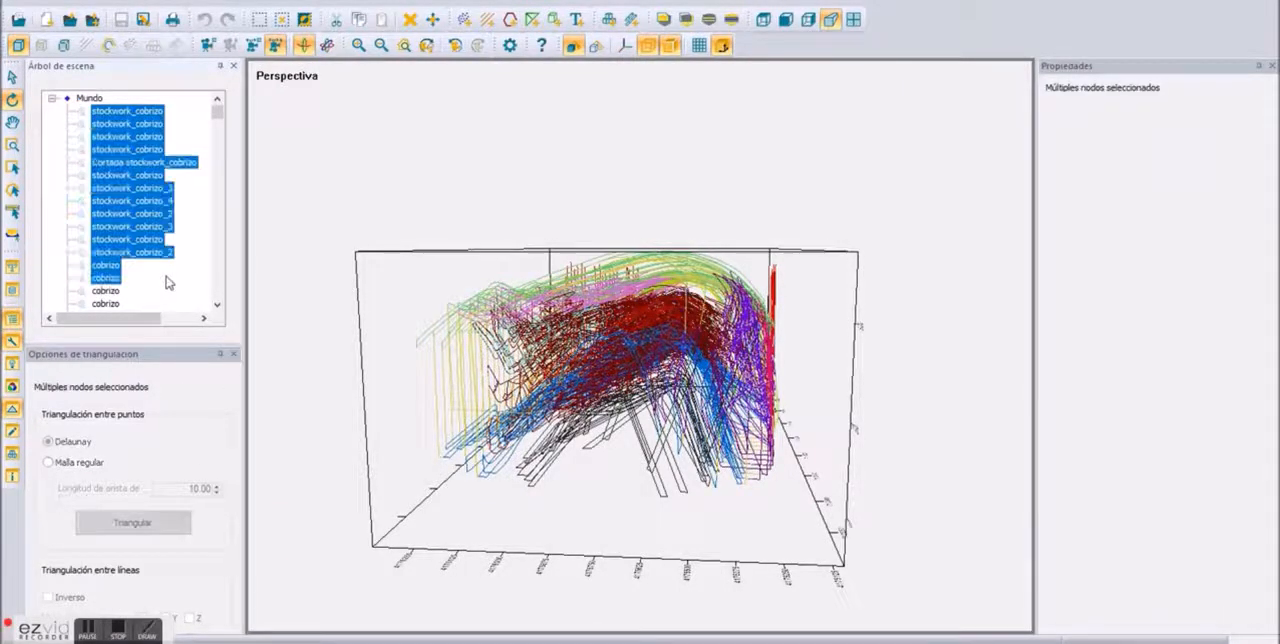
left_click(222, 284)
left_click_drag(215, 278, 212, 253)
left_click(135, 214, "shift")
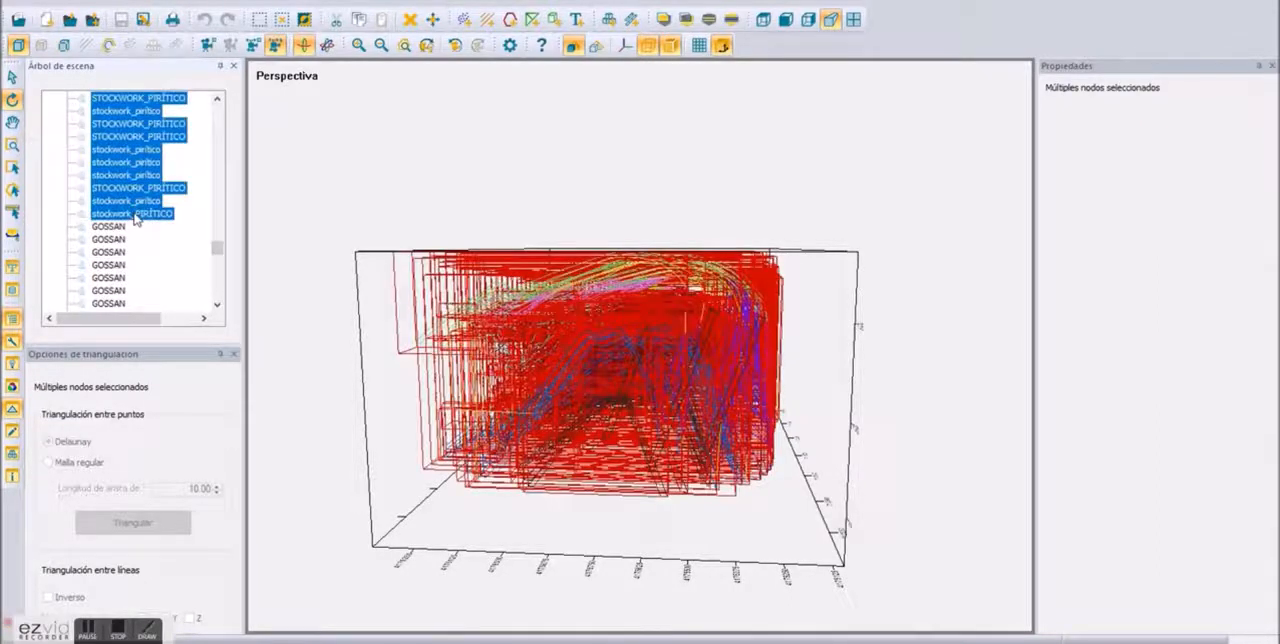
right_click(137, 216)
left_click(170, 224)
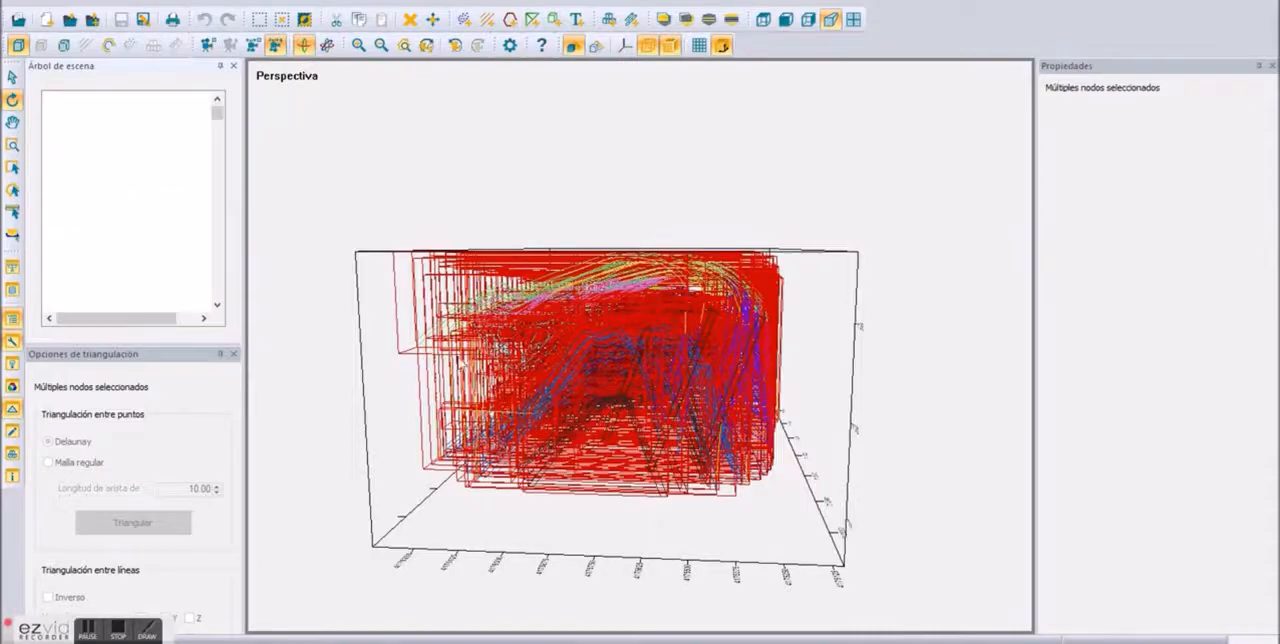
Step: Join two neighbouring B_CC section lines with a mesh
left_click_drag(806, 335, 377, 444)
scroll(585, 372, "up", 5)
scroll(575, 371, "up", 2)
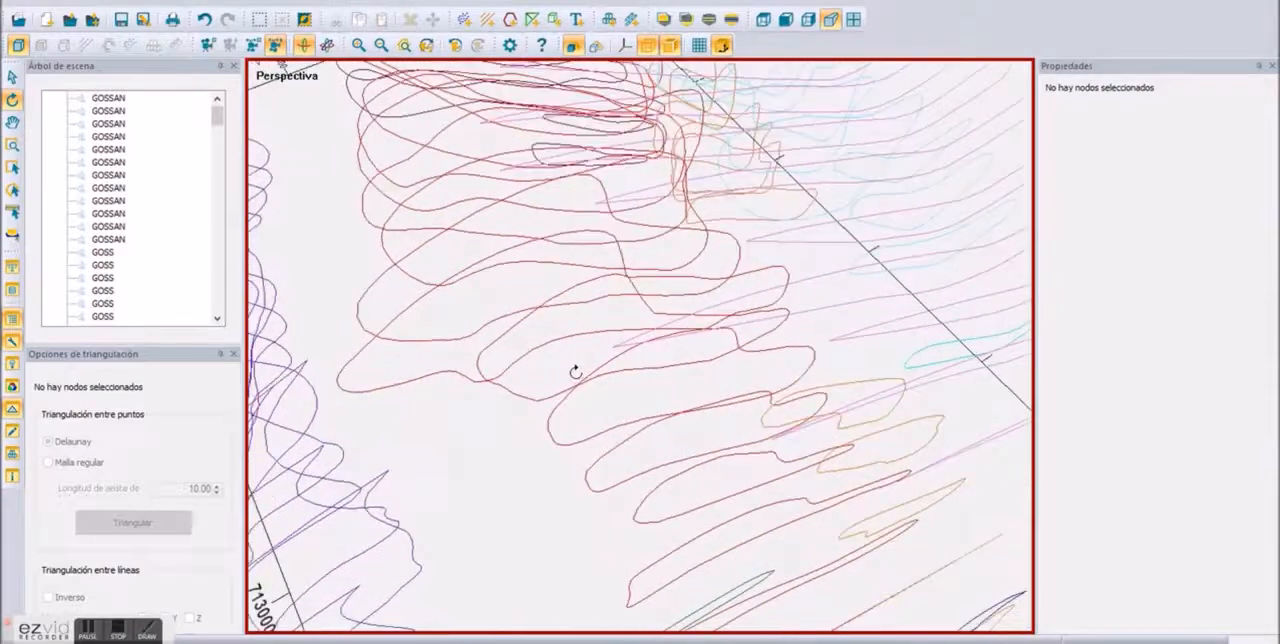
left_click(619, 368)
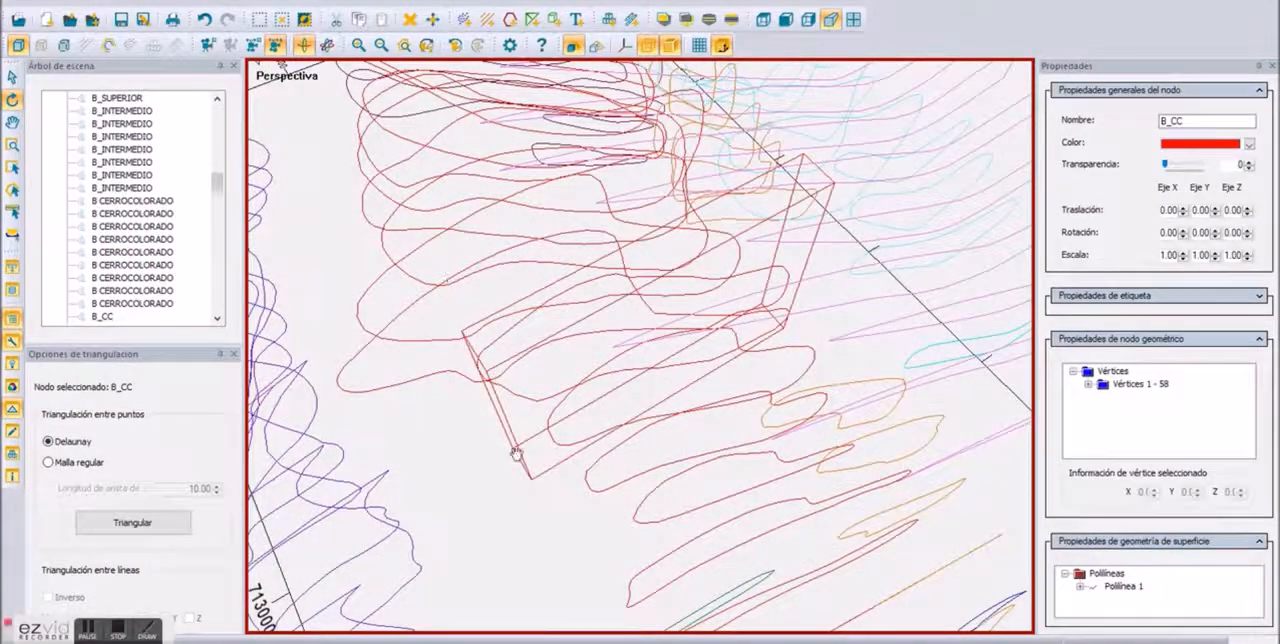
left_click(360, 356, "ctrl")
right_click(364, 356)
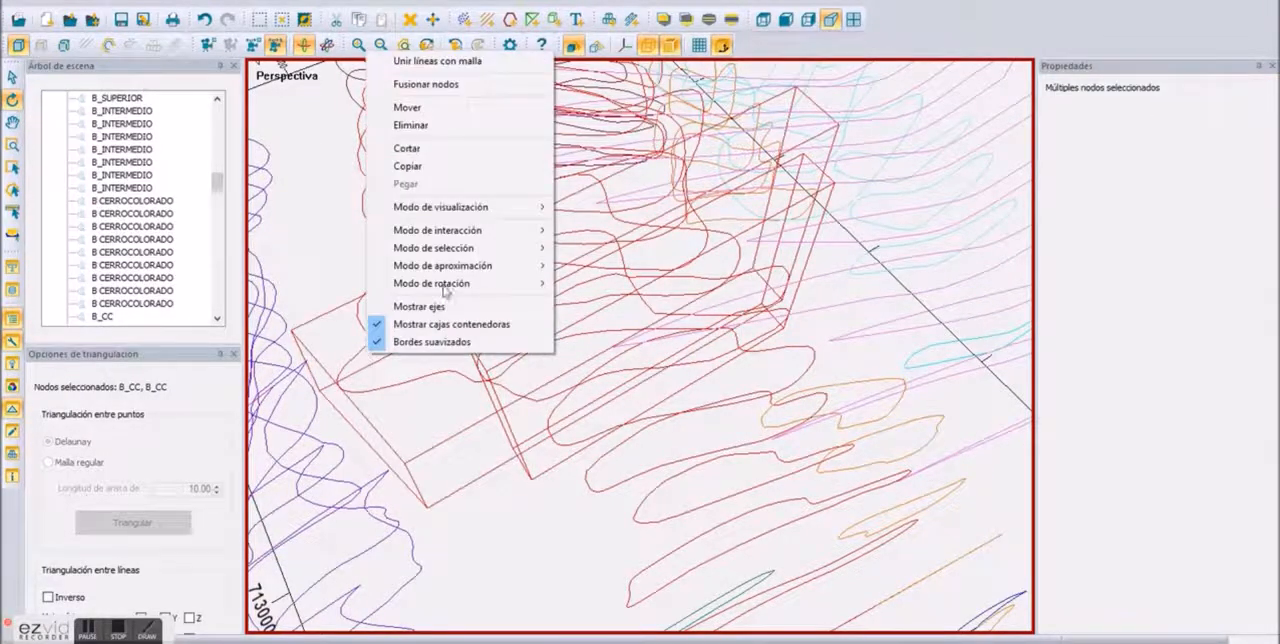
left_click(470, 62)
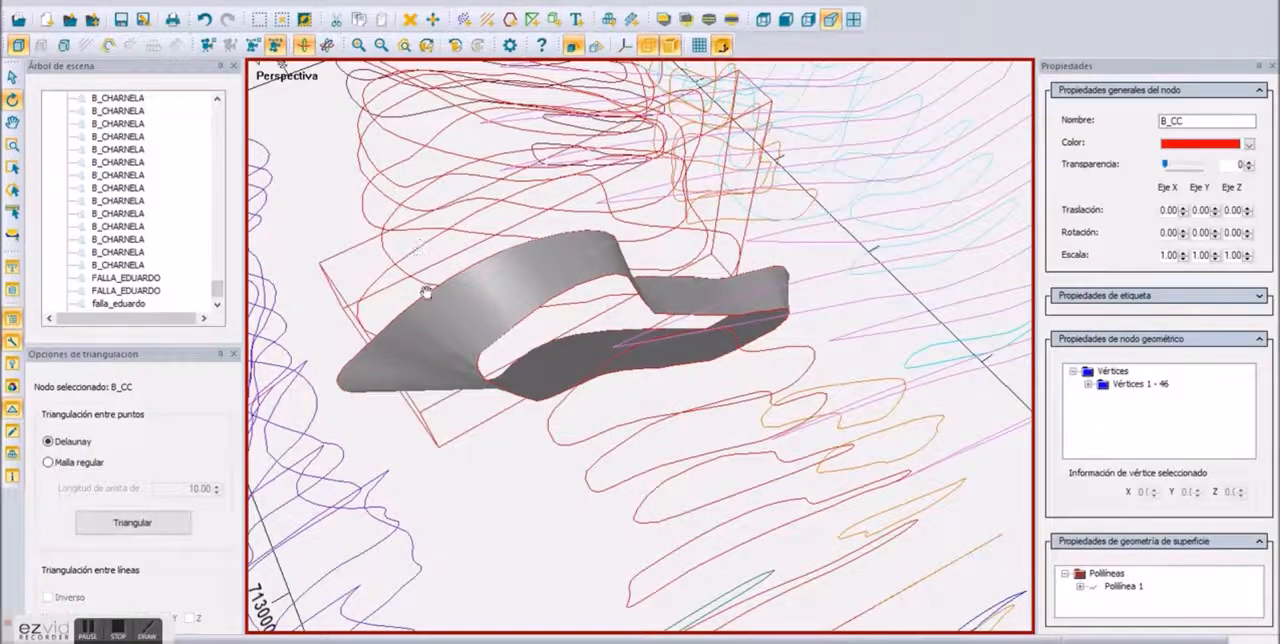
Step: Extend the B_CC body by joining the following two pairs of neighbouring B_CC lines with meshes
left_click(426, 292, "ctrl")
right_click(429, 295)
left_click(434, 299)
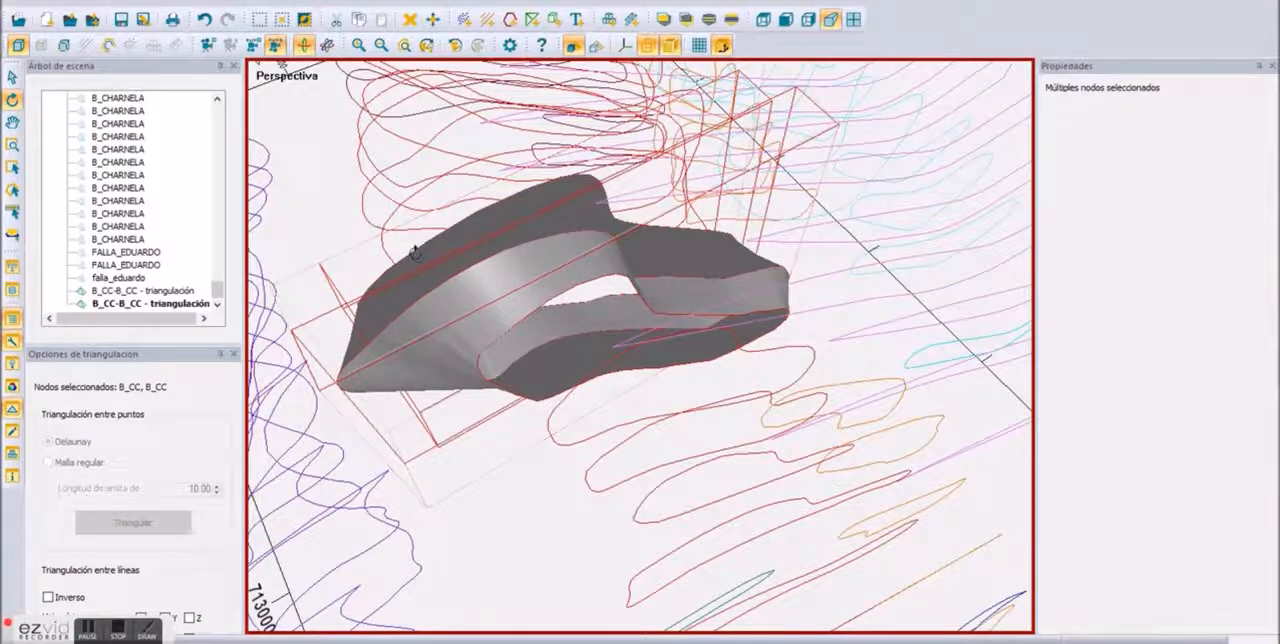
left_click(391, 207)
left_click(408, 251, "ctrl")
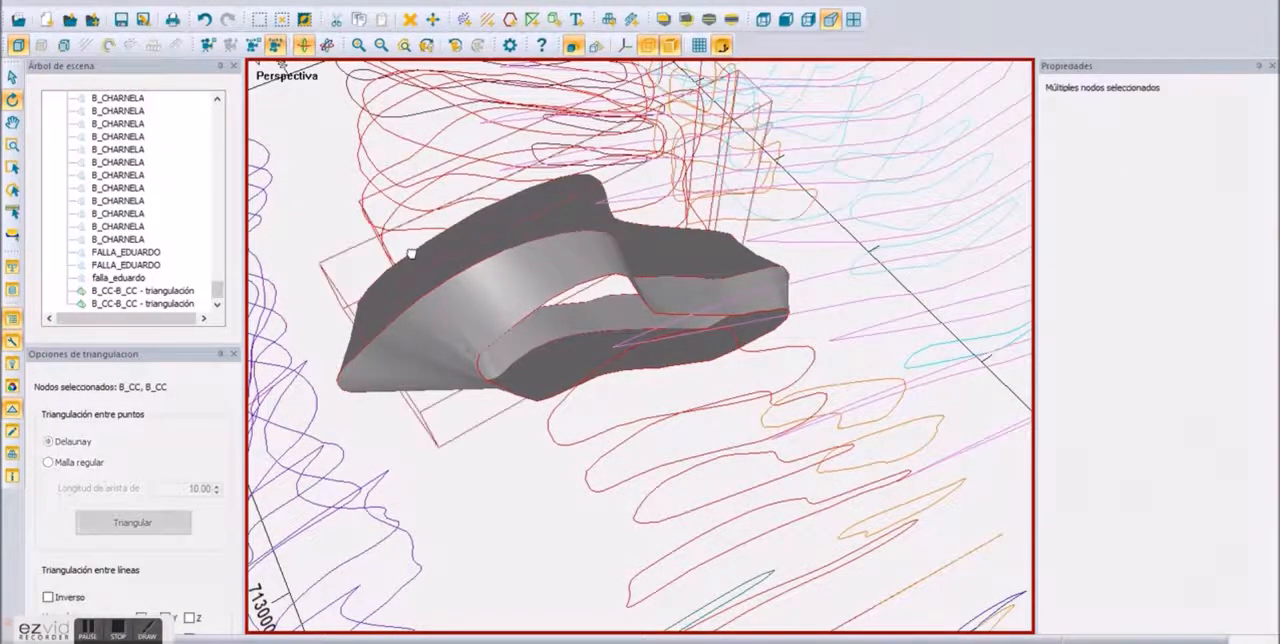
right_click(413, 255)
left_click(435, 264)
Step: Join two more pairs of consecutive B_CC lines with meshes to continue the body from its open end
left_click_drag(429, 251, 539, 350)
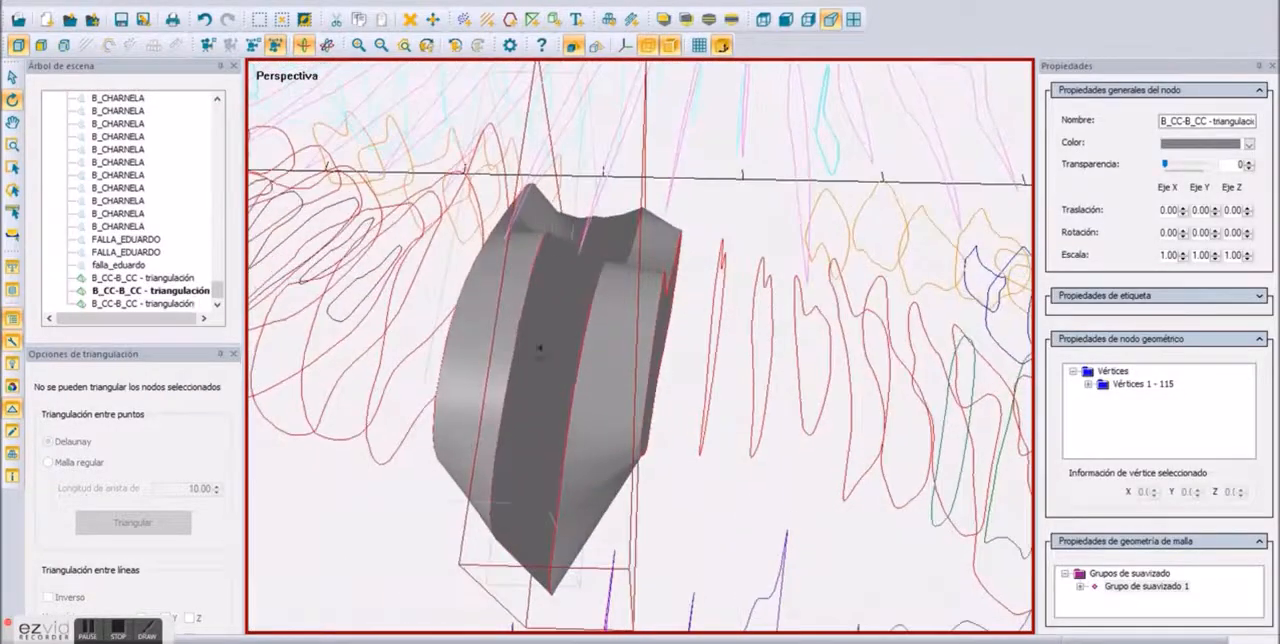
left_click(373, 460)
left_click(376, 459)
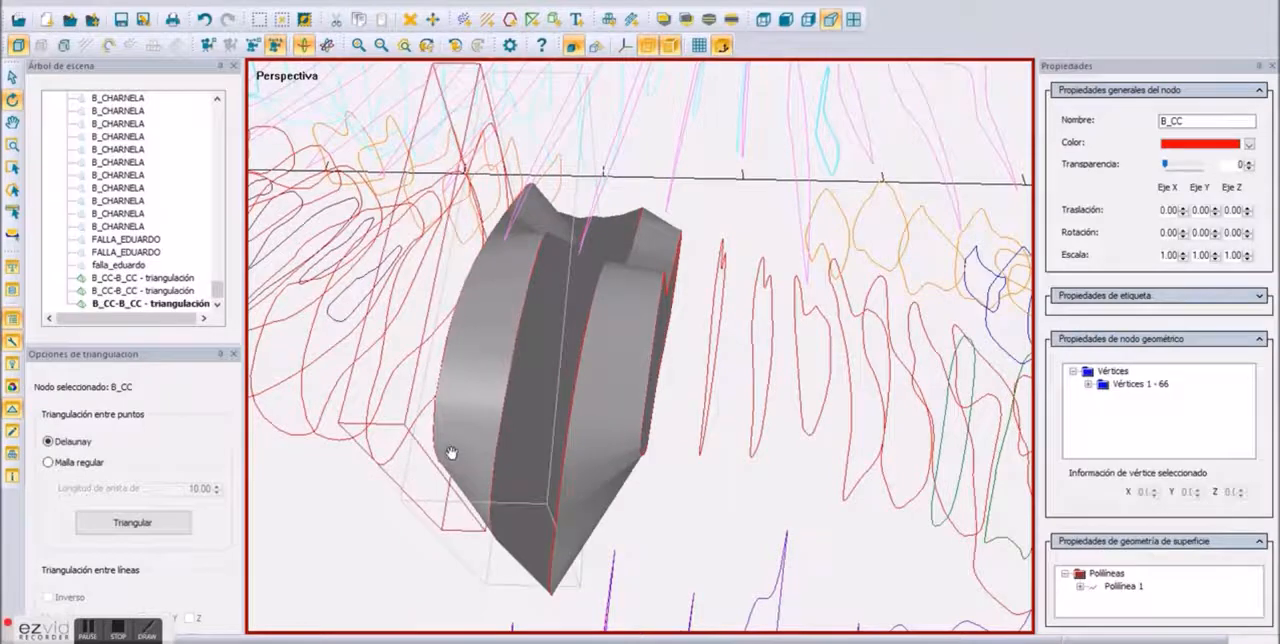
left_click(434, 441, "ctrl")
right_click(435, 441)
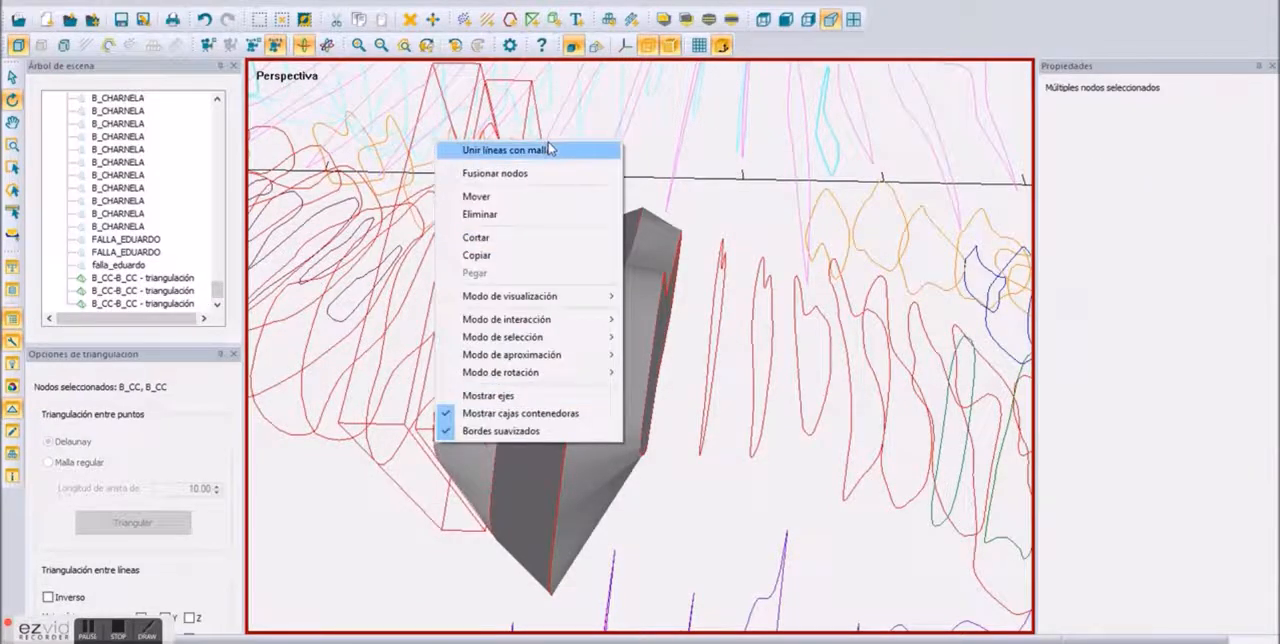
left_click(556, 149)
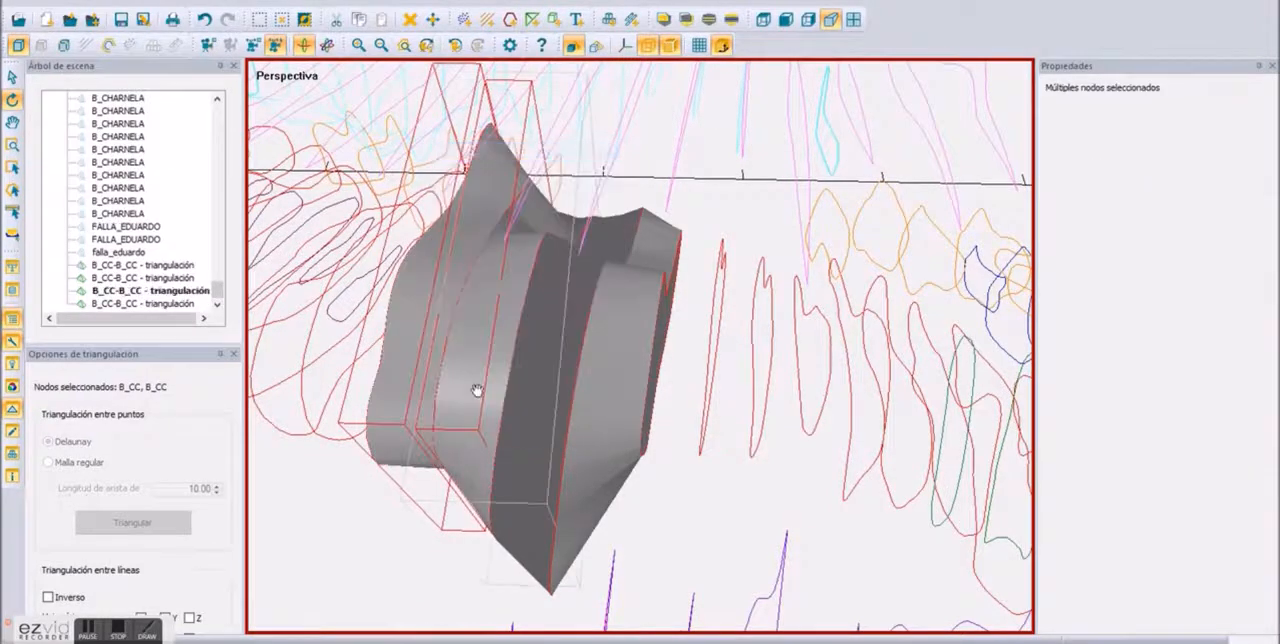
left_click(322, 437)
left_click(367, 445, "ctrl")
right_click(367, 445)
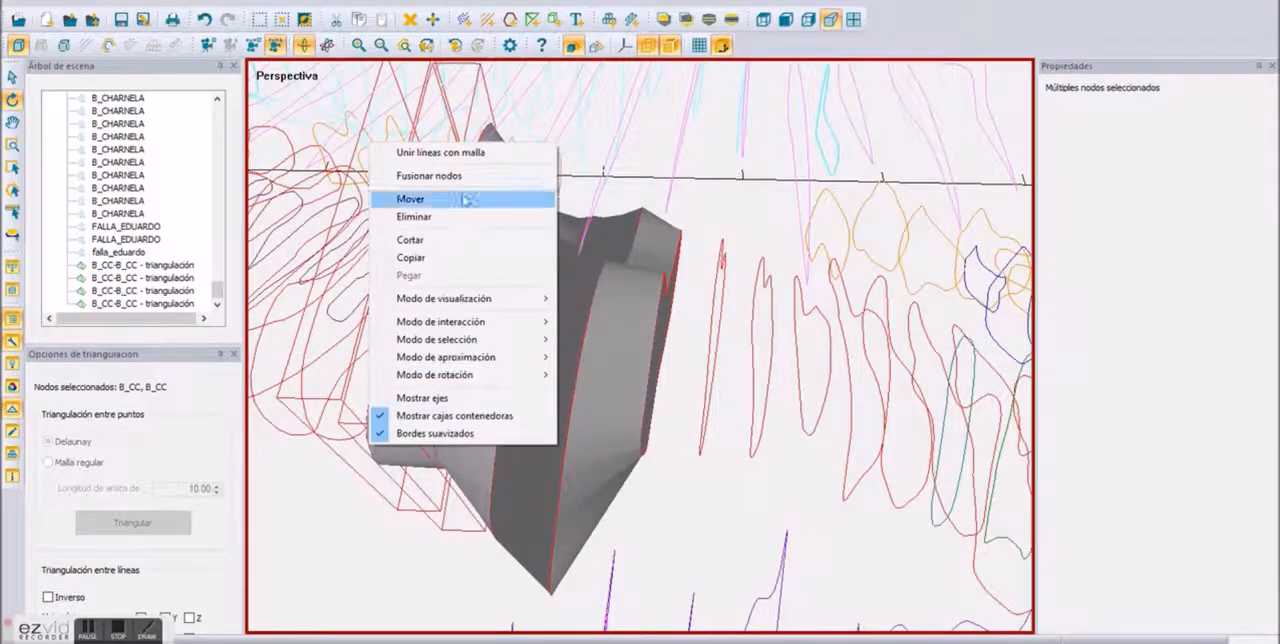
left_click(430, 111)
Step: Invert the normals of the dark B_CC mesh so its shading matches the neighbouring meshes
left_click_drag(523, 398, 557, 337)
left_click(557, 337)
left_click(572, 355)
right_click(573, 356)
left_click(605, 367)
Step: Change the colour of the middle B_CC mesh to teal
left_click_drag(517, 437, 623, 354)
left_click(623, 354)
left_click(1248, 144)
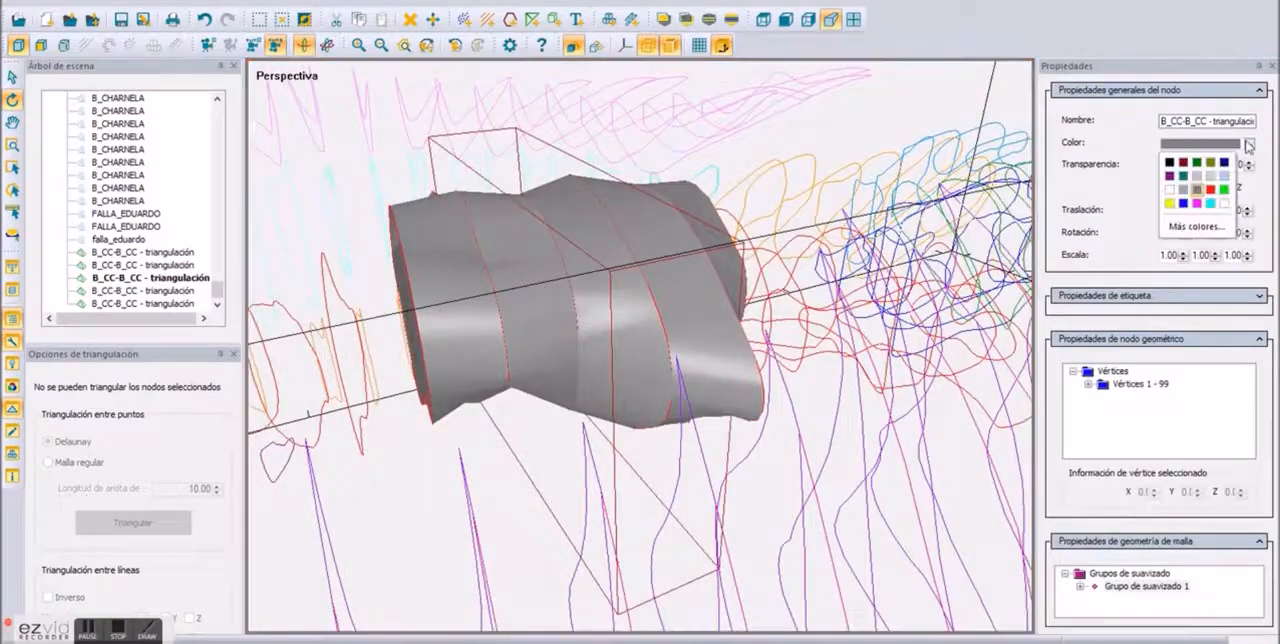
left_click(1180, 176)
Step: Colour the end B_CC mesh green, and replace that colour with magenta
left_click(523, 352)
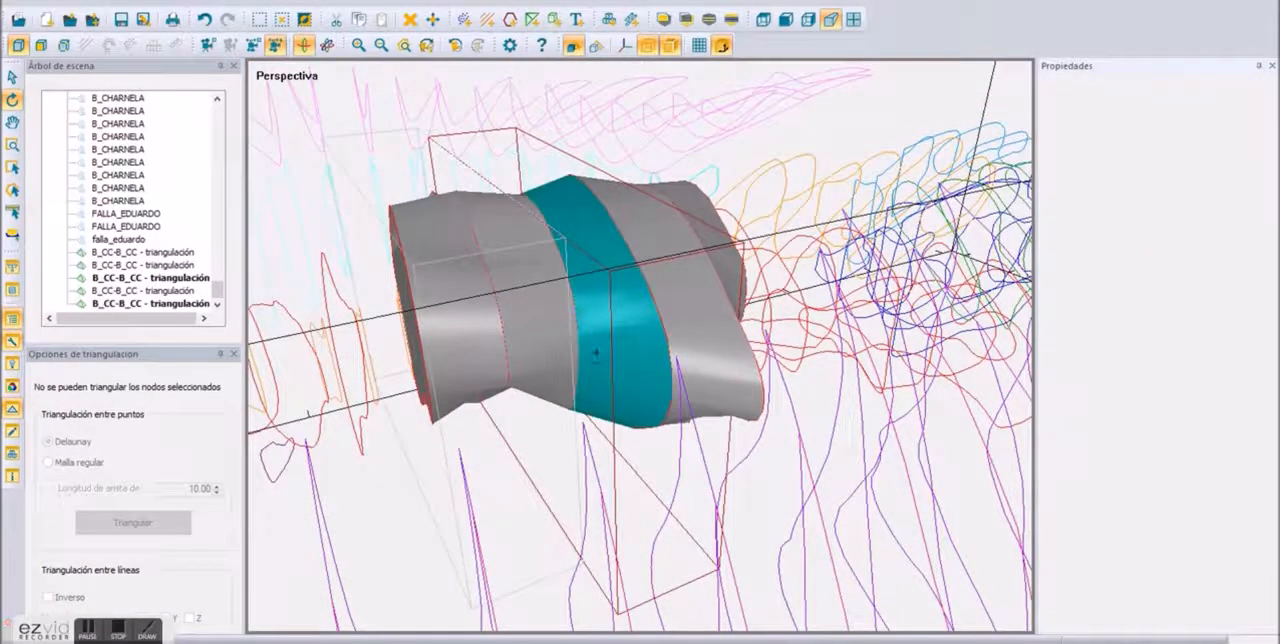
left_click(1250, 145)
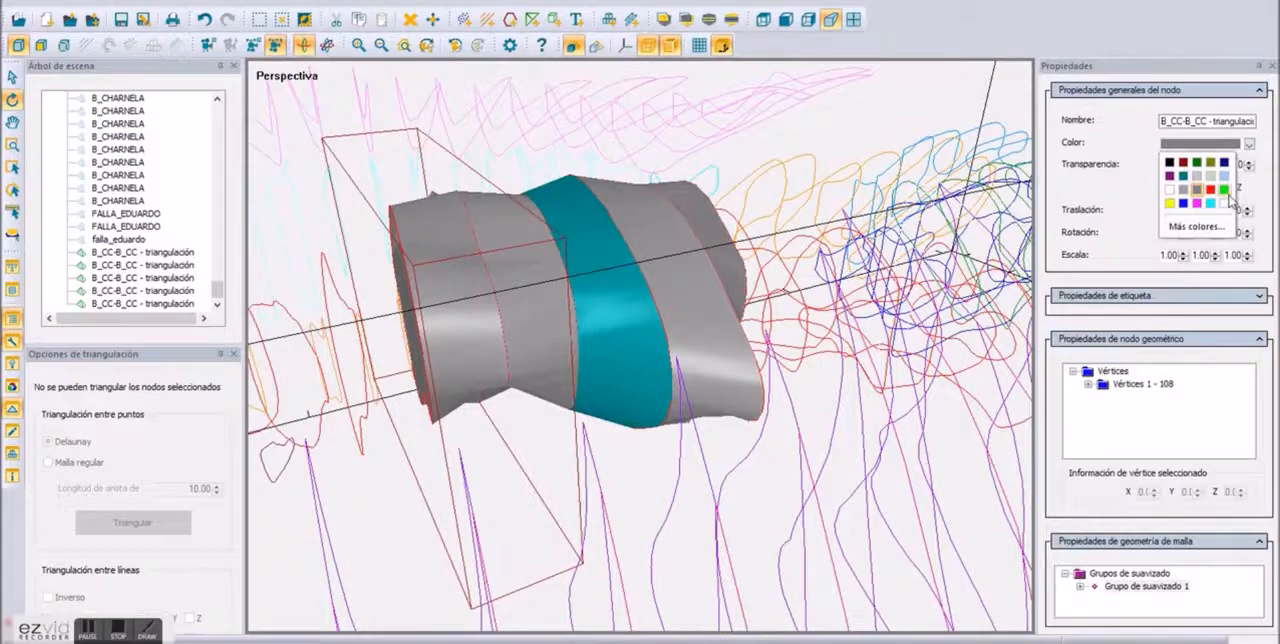
left_click(1224, 190)
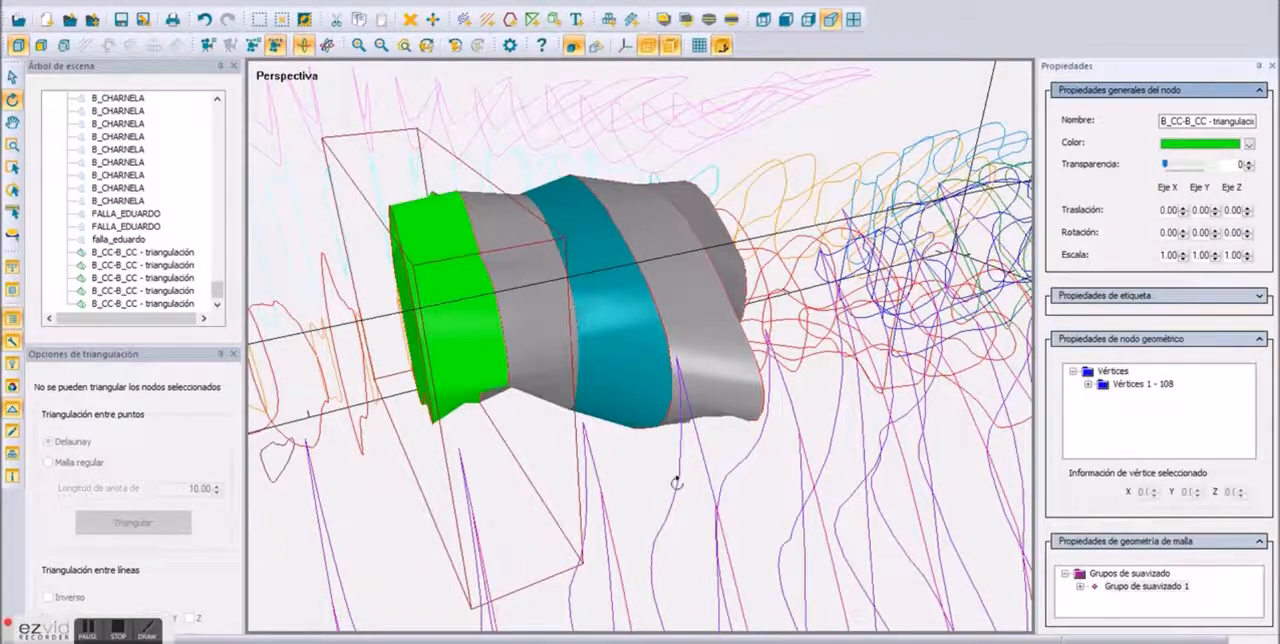
left_click(1250, 145)
left_click(1196, 204)
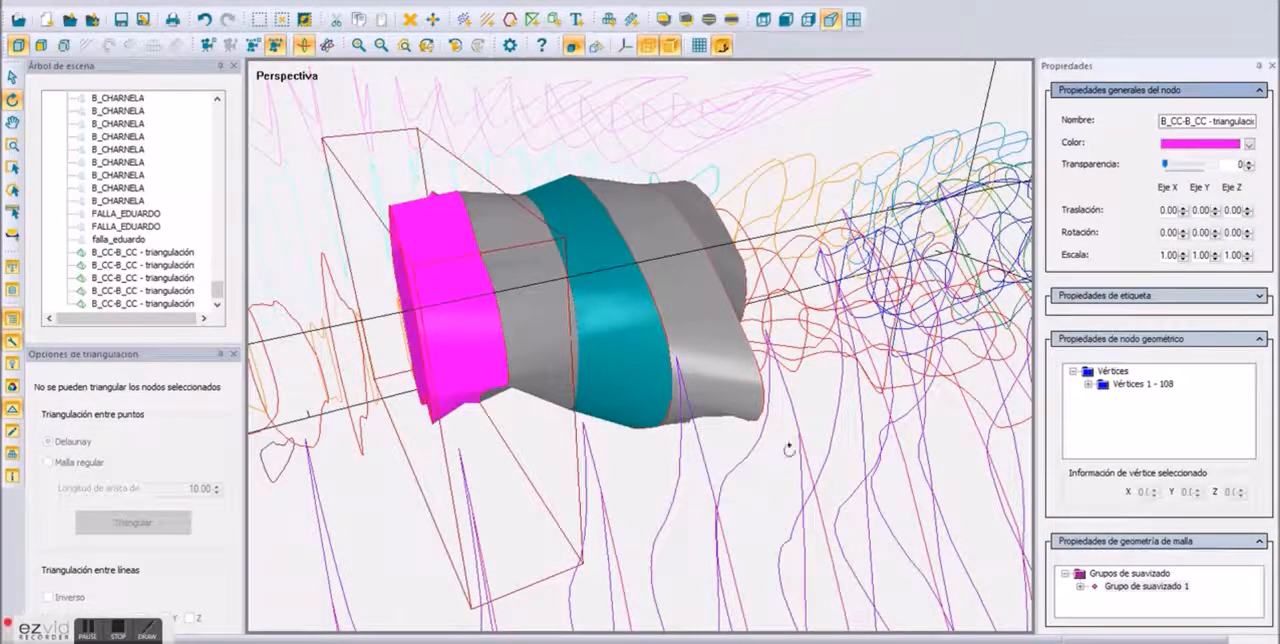
Step: Try moving the grey mesh between the magenta and teal ones, undo the move and clear the selection
left_click(543, 365)
right_click(543, 365)
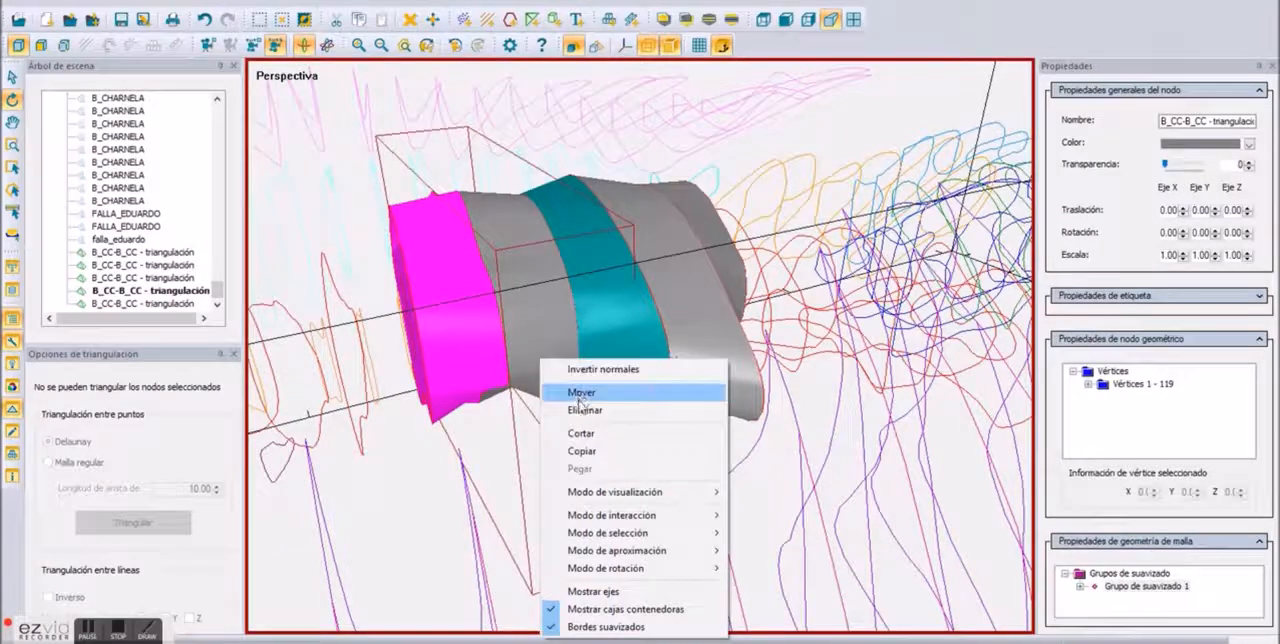
left_click(570, 392)
left_click_drag(567, 375, 598, 507)
left_click(204, 20)
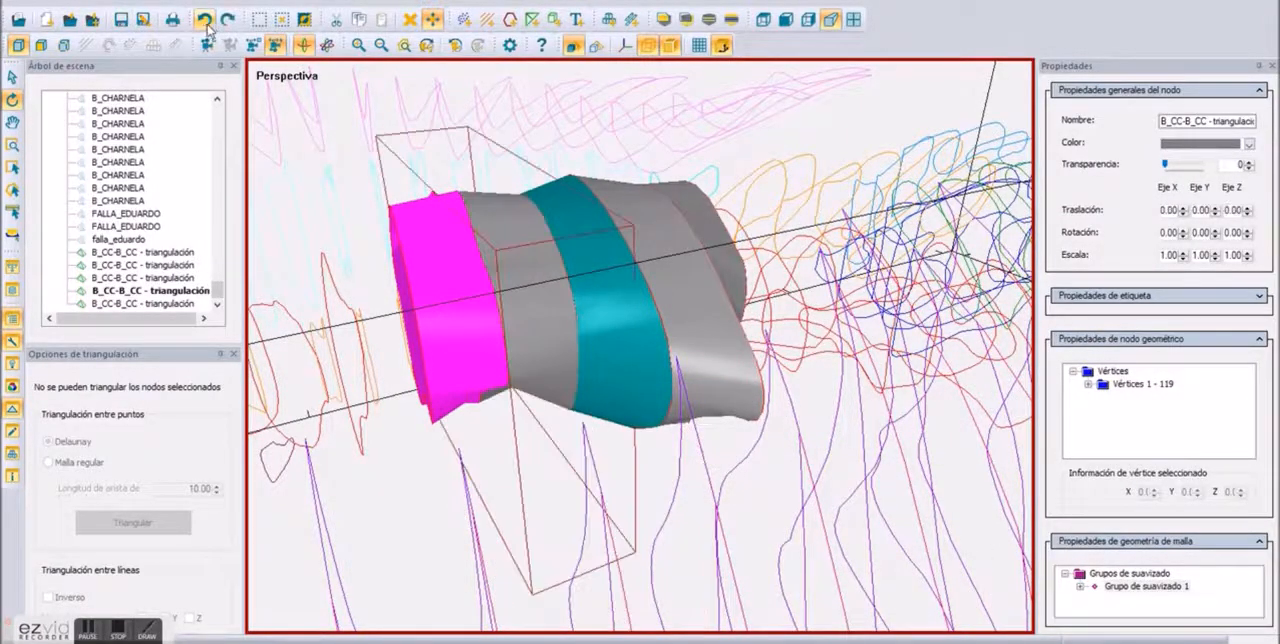
left_click(387, 485)
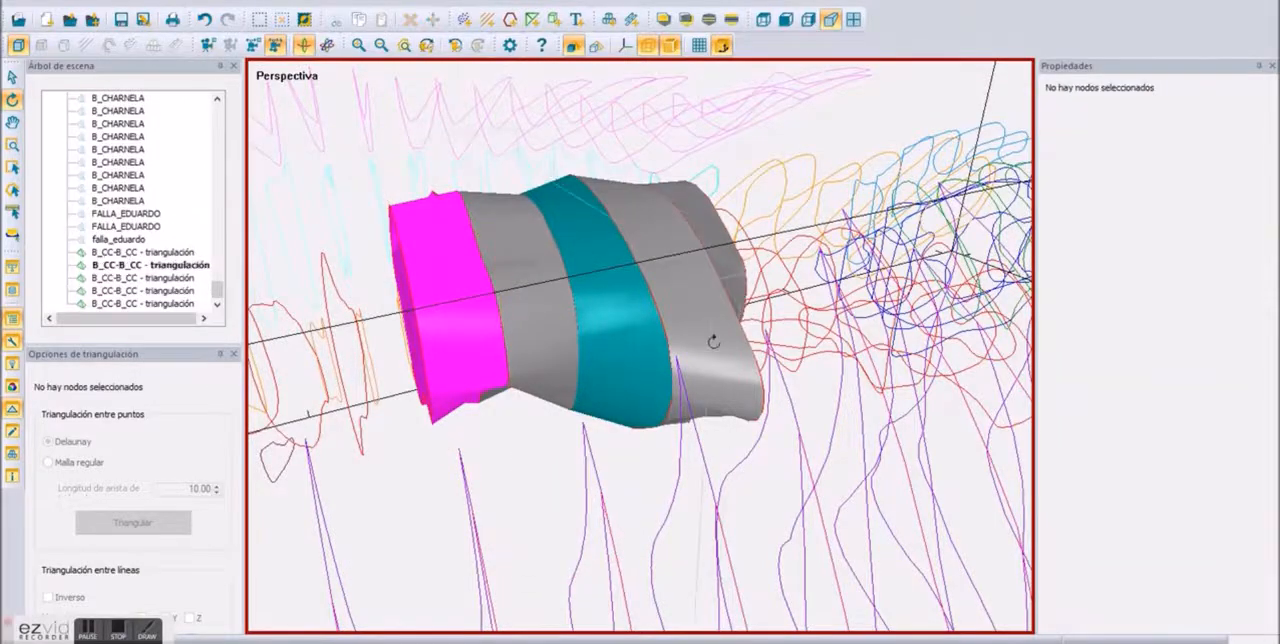
Step: Join two neighbouring GOSSAN section lines near the end of the pink series with a mesh
scroll(712, 352, "down", 8)
left_click_drag(742, 394, 639, 593)
left_click_drag(812, 568, 792, 395)
scroll(792, 395, "up", 5)
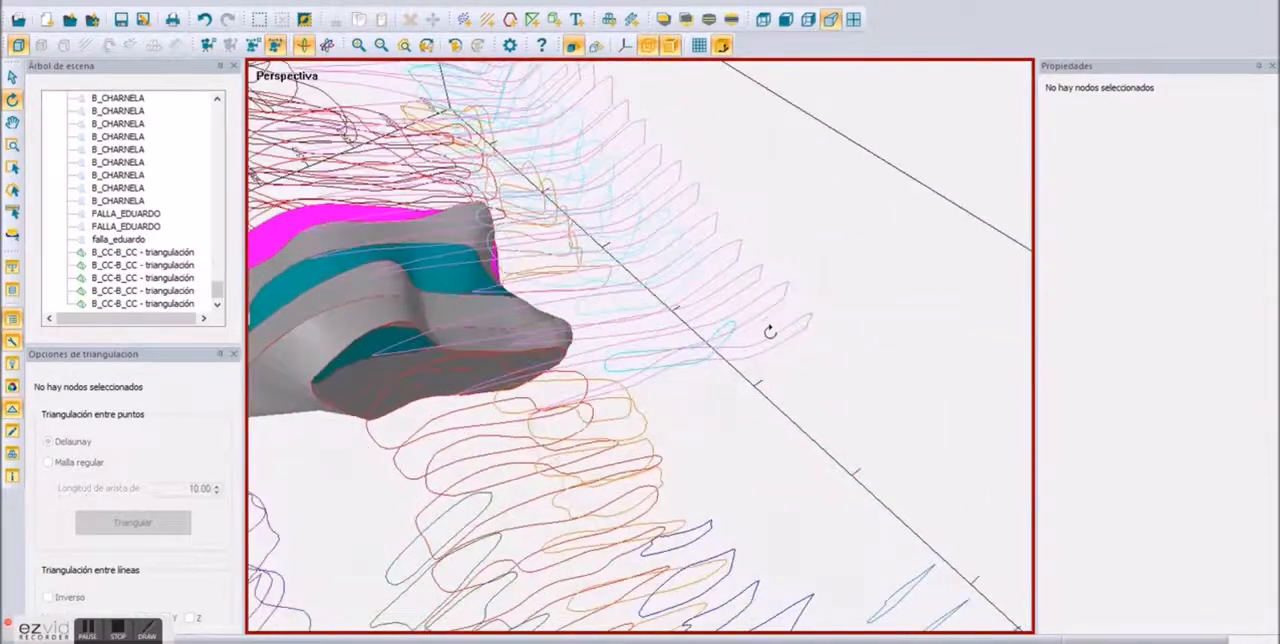
left_click(762, 297)
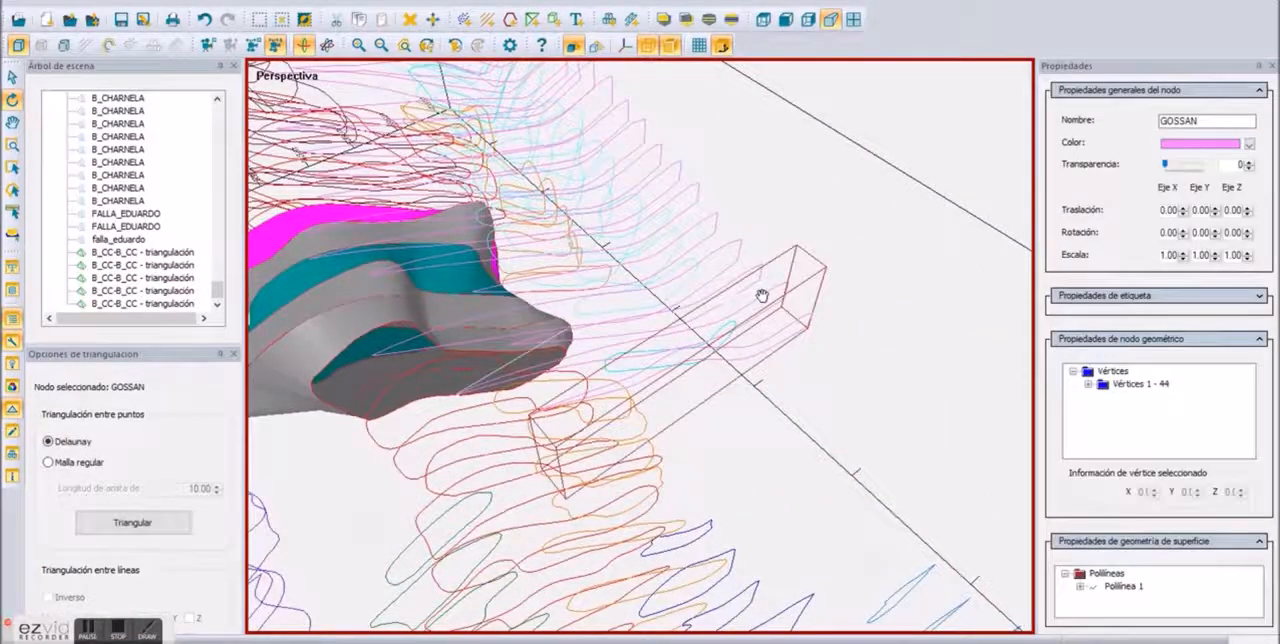
left_click(752, 267)
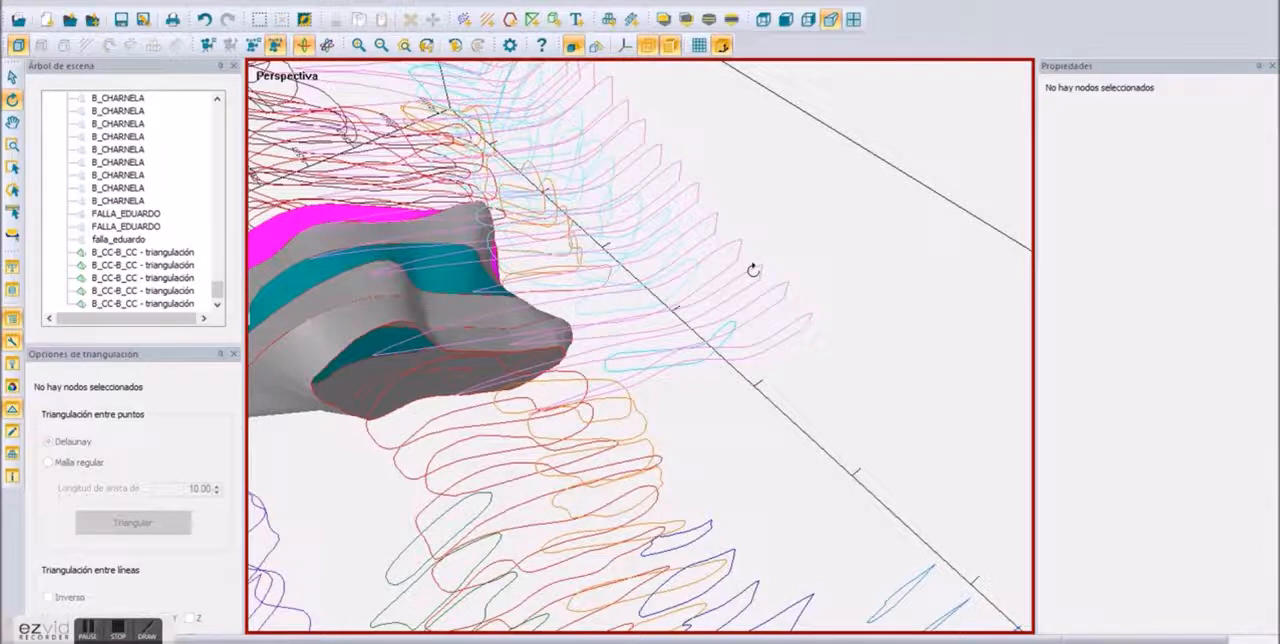
left_click(755, 274)
left_click(770, 290, "ctrl")
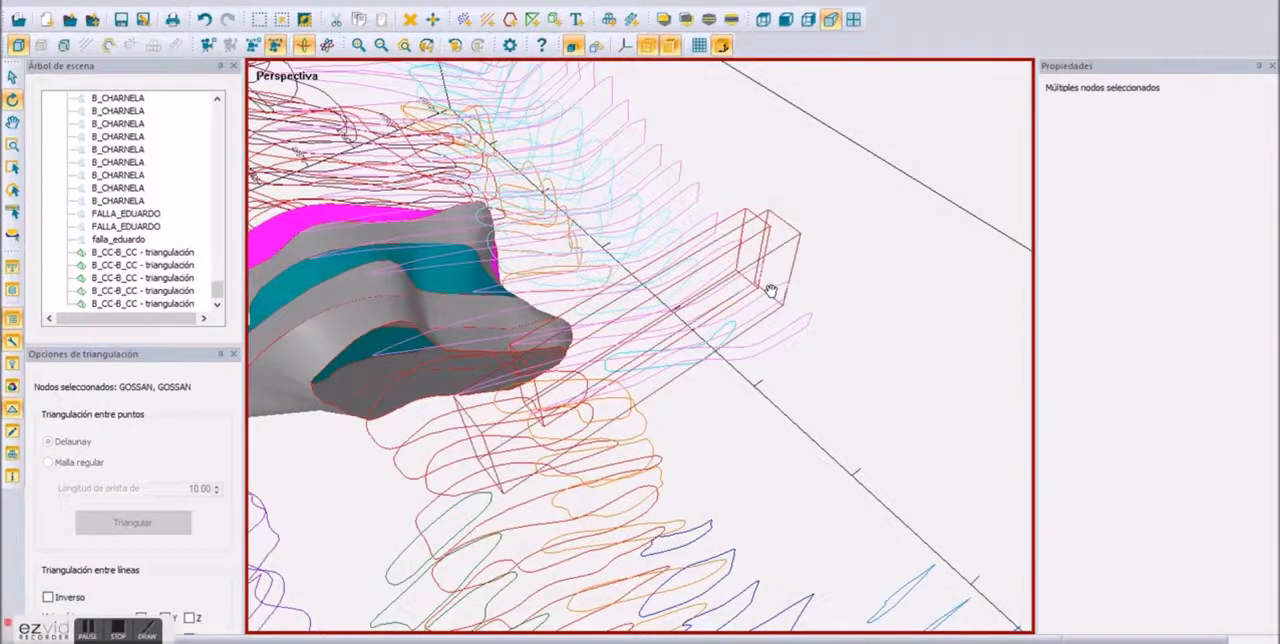
right_click(774, 294)
left_click(810, 310)
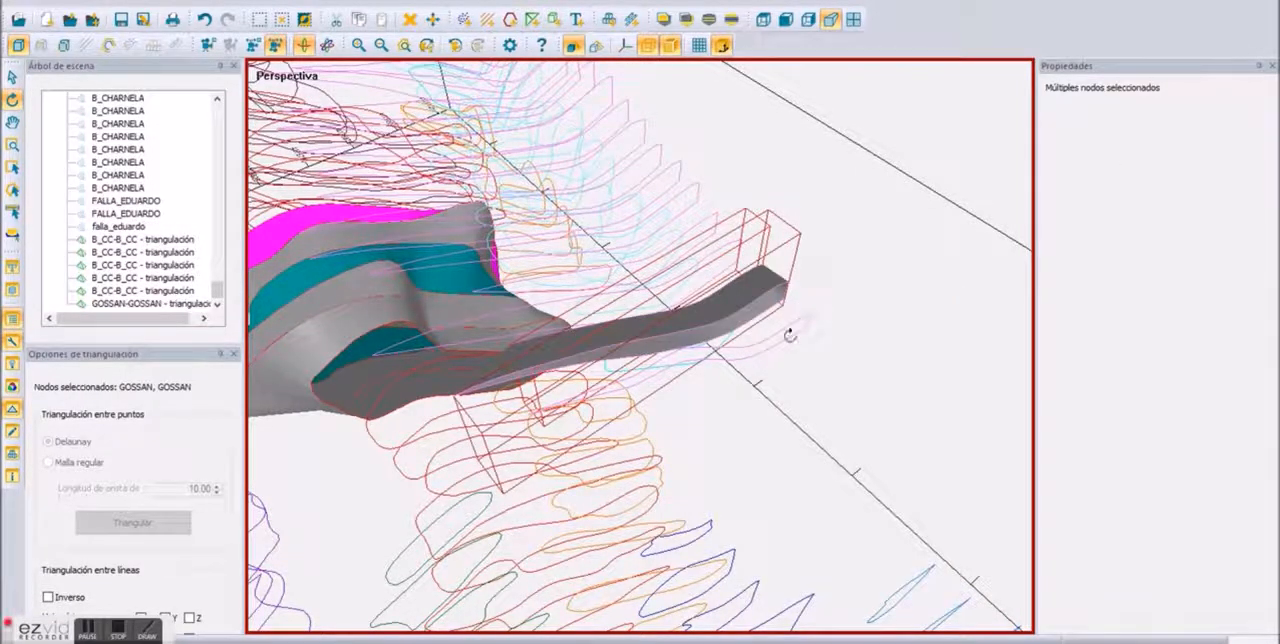
Step: Extend the GOSSAN solid by joining the outermost section line to its neighbour with a second mesh
left_click(796, 318)
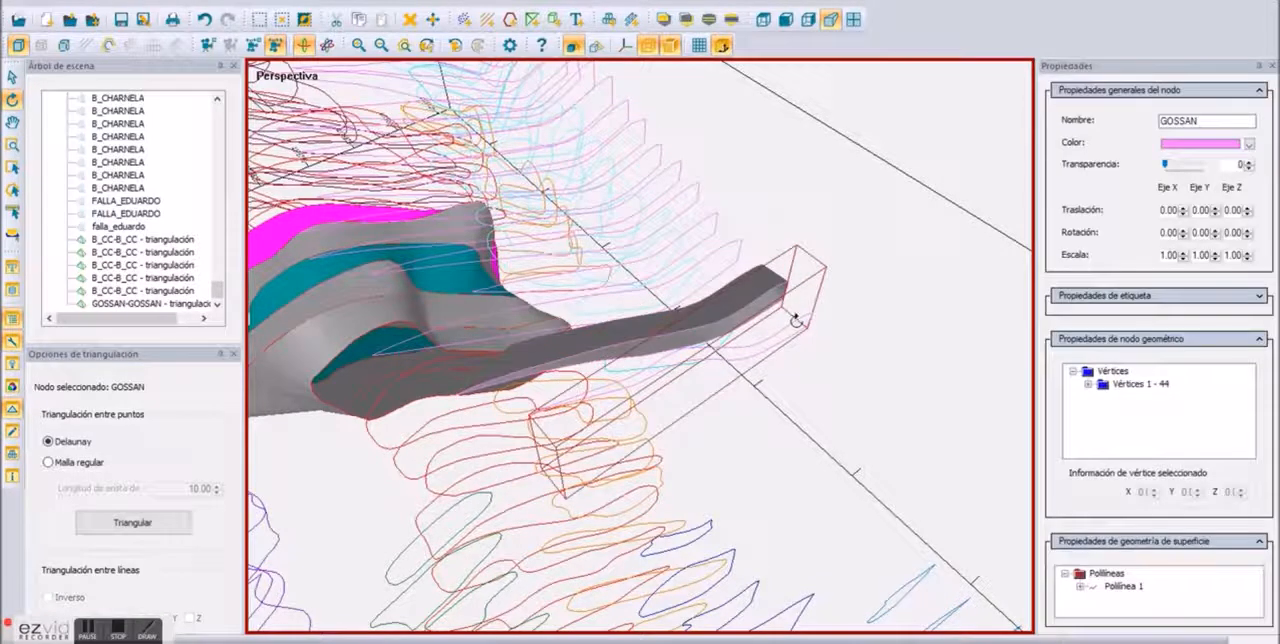
left_click(582, 354, "ctrl")
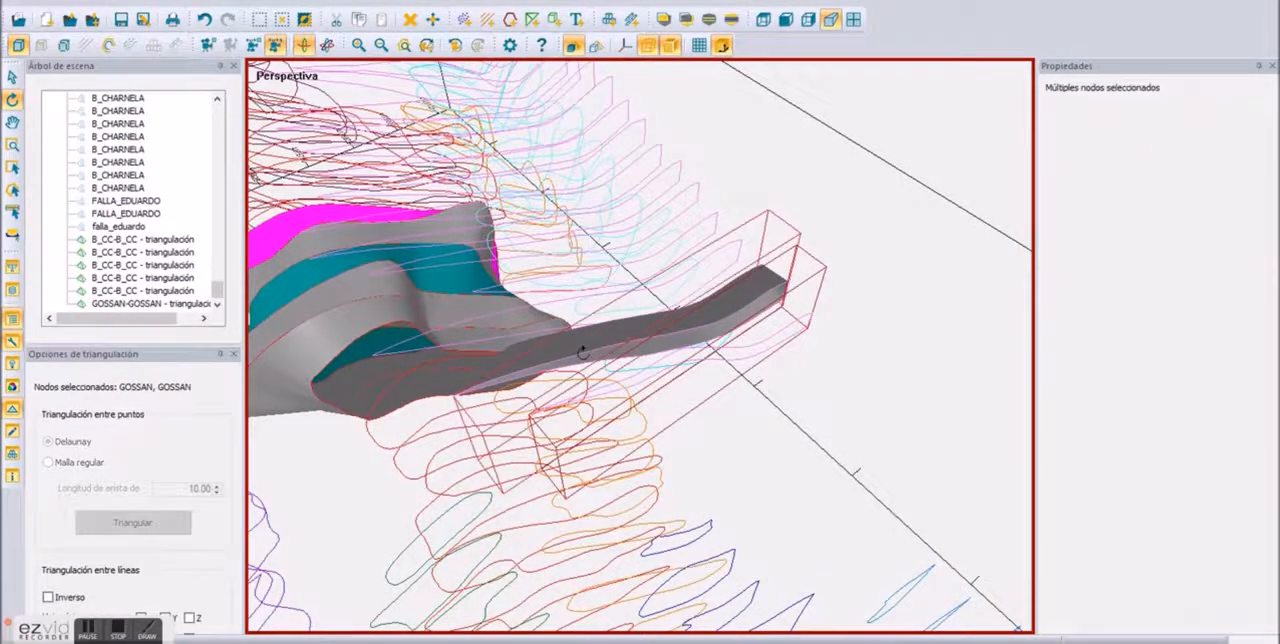
right_click(582, 353)
left_click(640, 61)
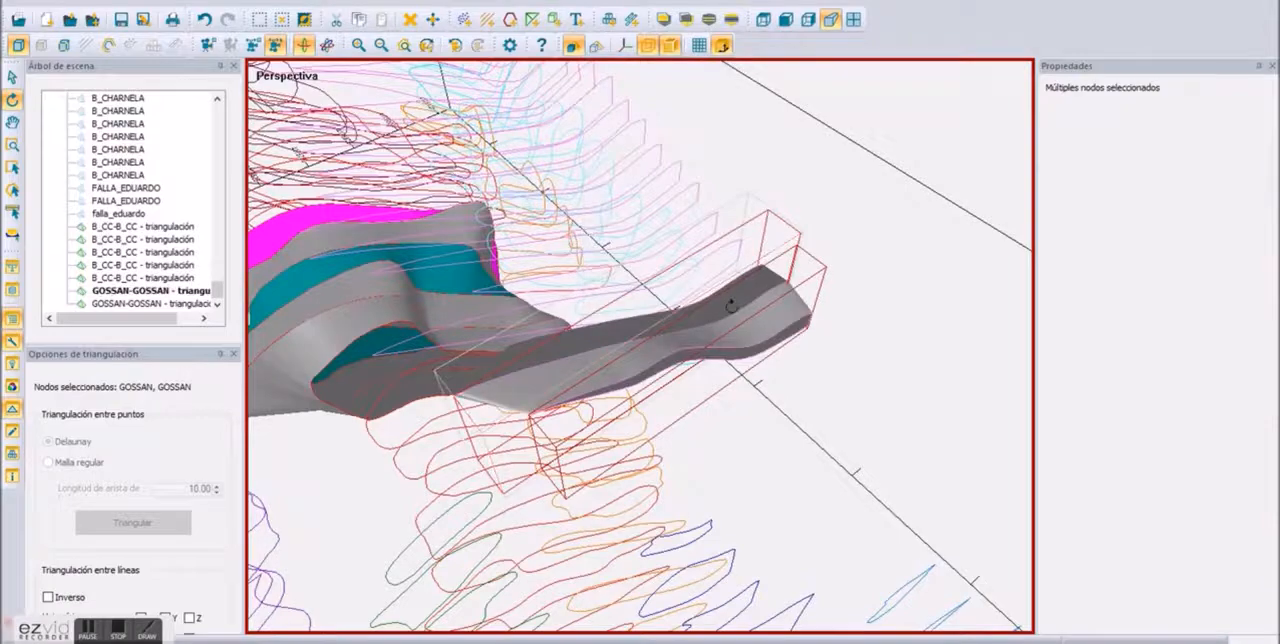
Step: Invert the normals of the dark GOSSAN mesh so its shading matches the adjoining one
left_click(829, 429)
left_click_drag(829, 429, 992, 428)
left_click(803, 377)
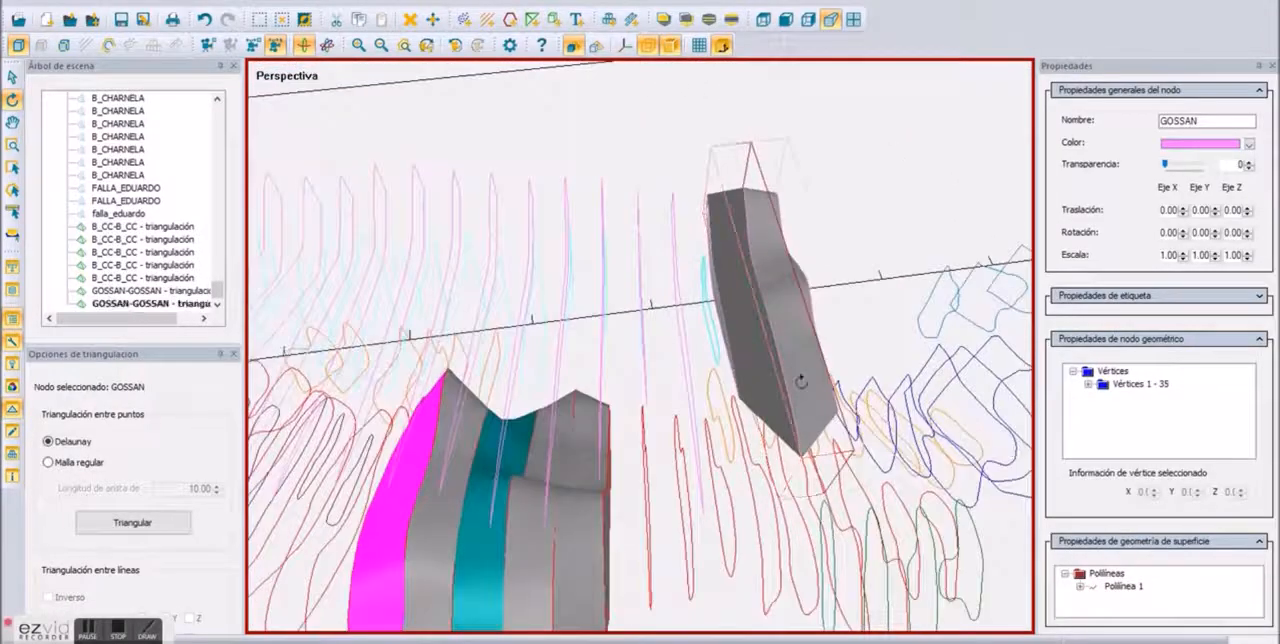
right_click(762, 361)
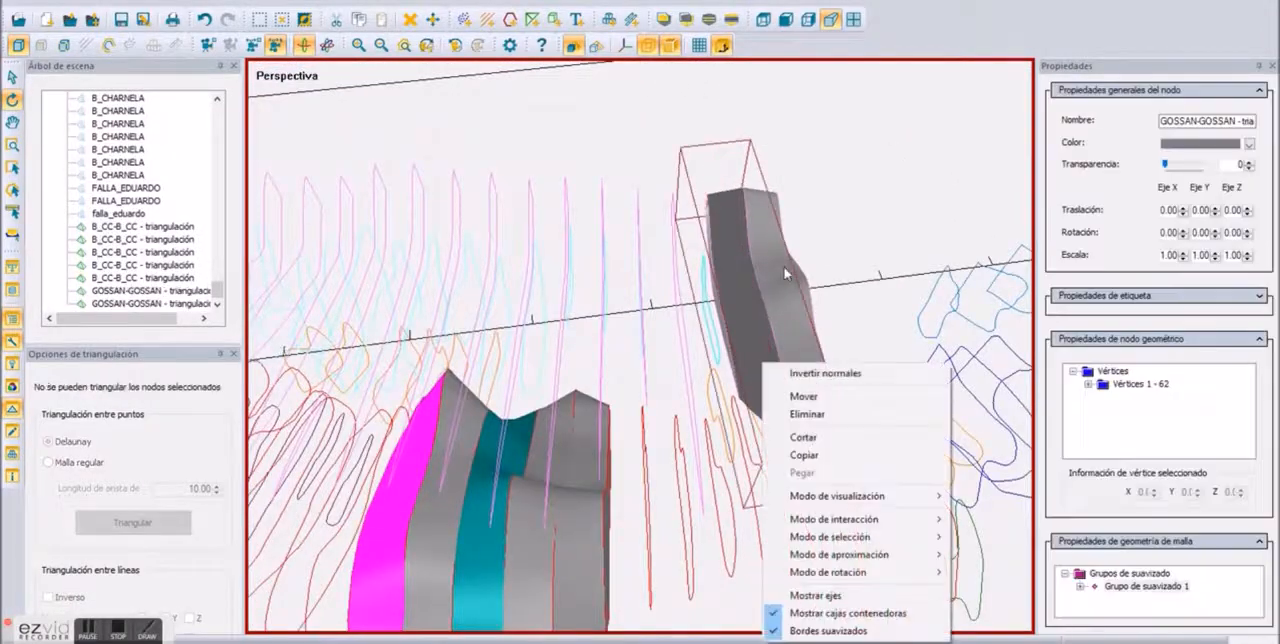
left_click(788, 378)
Step: Undo the GOSSAN and B_CC triangulations, including their colour changes
mouse_move(788, 380)
left_mouse_down()
mouse_move(788, 434)
mouse_move(1173, 296)
mouse_move(542, 597)
left_mouse_up()
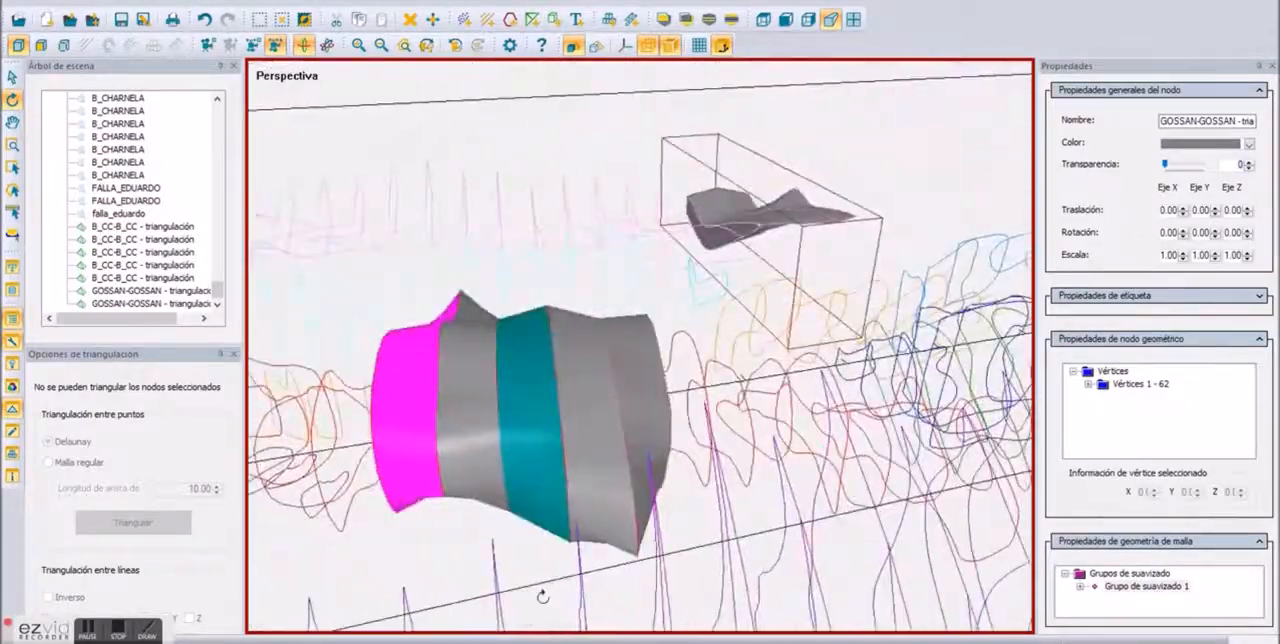
scroll(658, 387, "down", 8)
left_click_drag(658, 387, 449, 5)
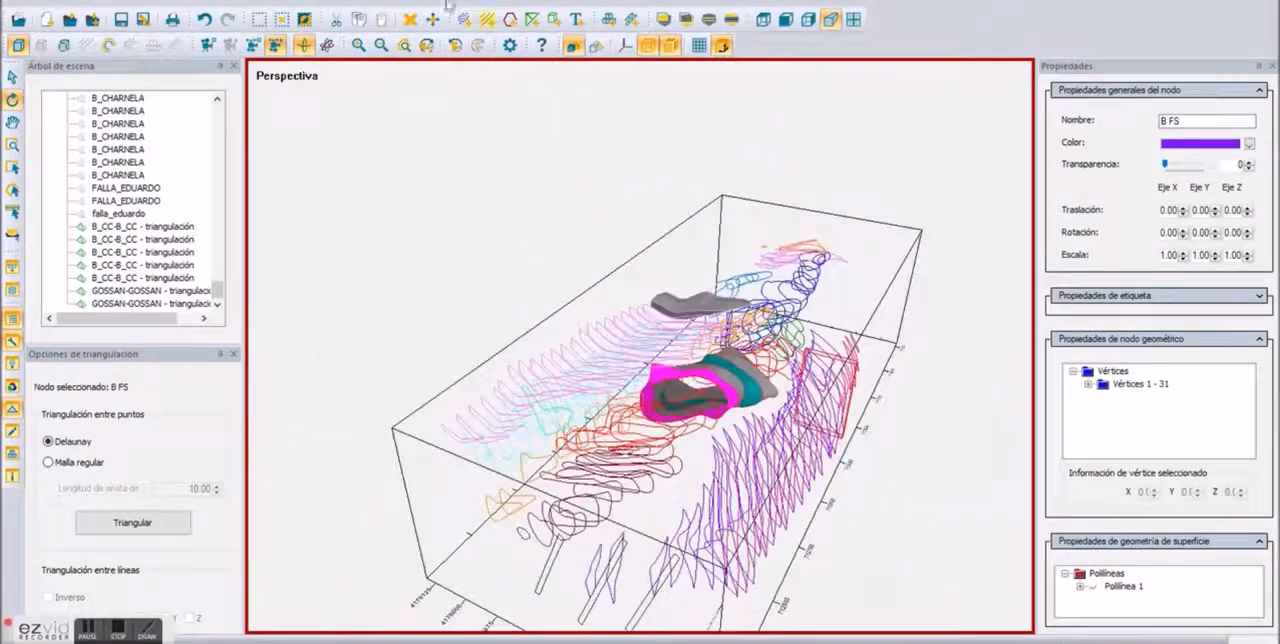
left_click(204, 19)
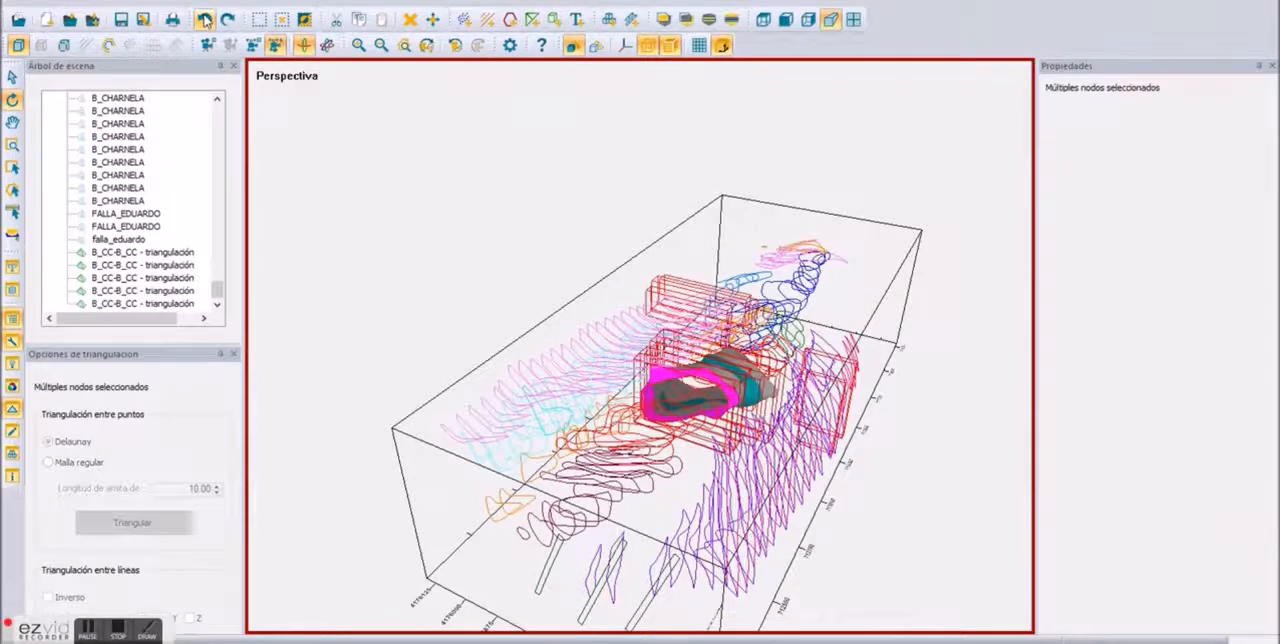
left_click(206, 19)
left_click(206, 19)
left_click(206, 19)
left_click(206, 19)
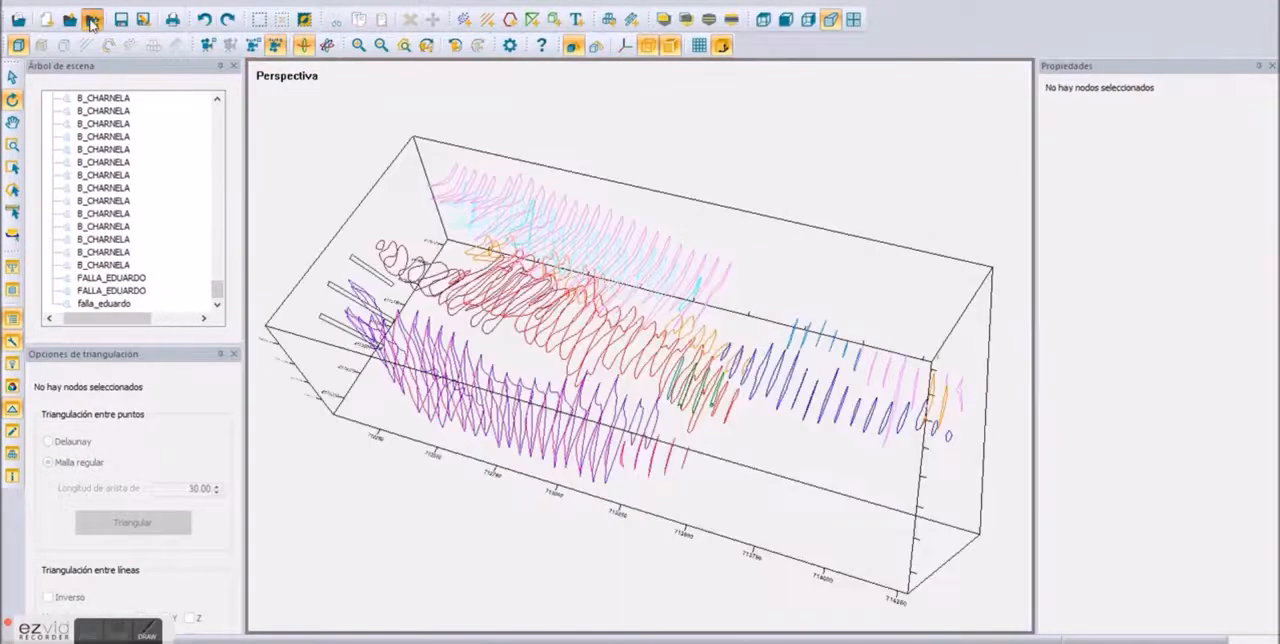
Step: Add the orebody file A_cuerpos_etrs89.T3.rmrx, found under RIOTINTO and RECMIN, to the scene
left_click(94, 20)
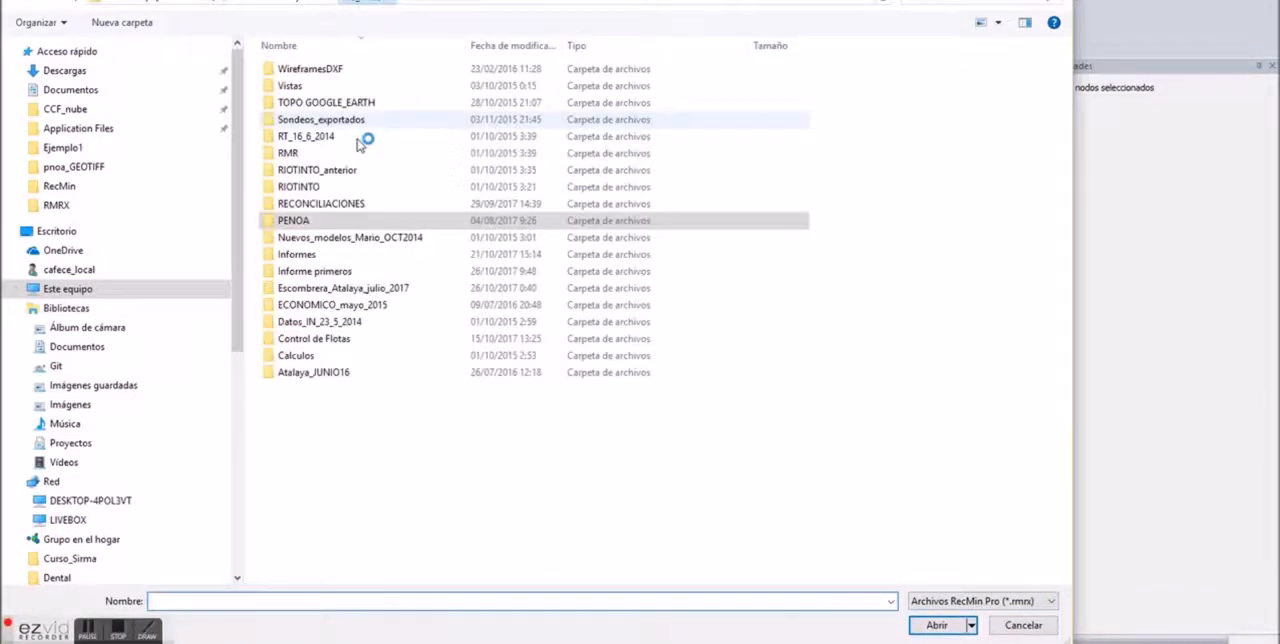
left_click(317, 188)
double_click(317, 188)
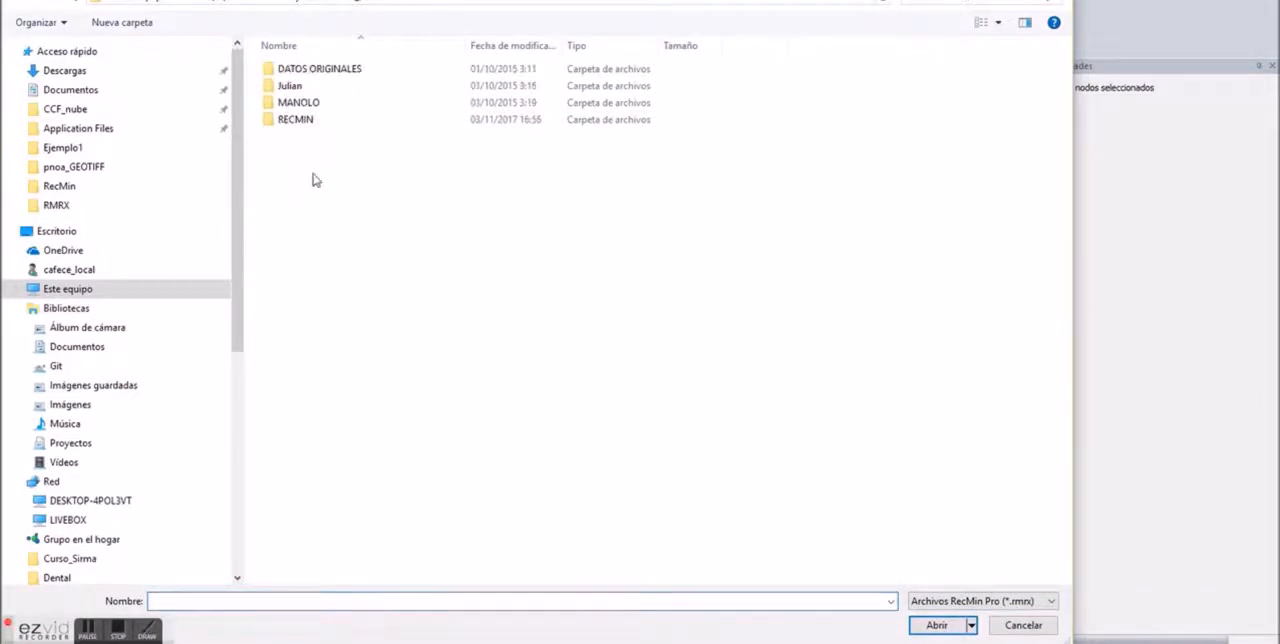
double_click(306, 120)
double_click(313, 205)
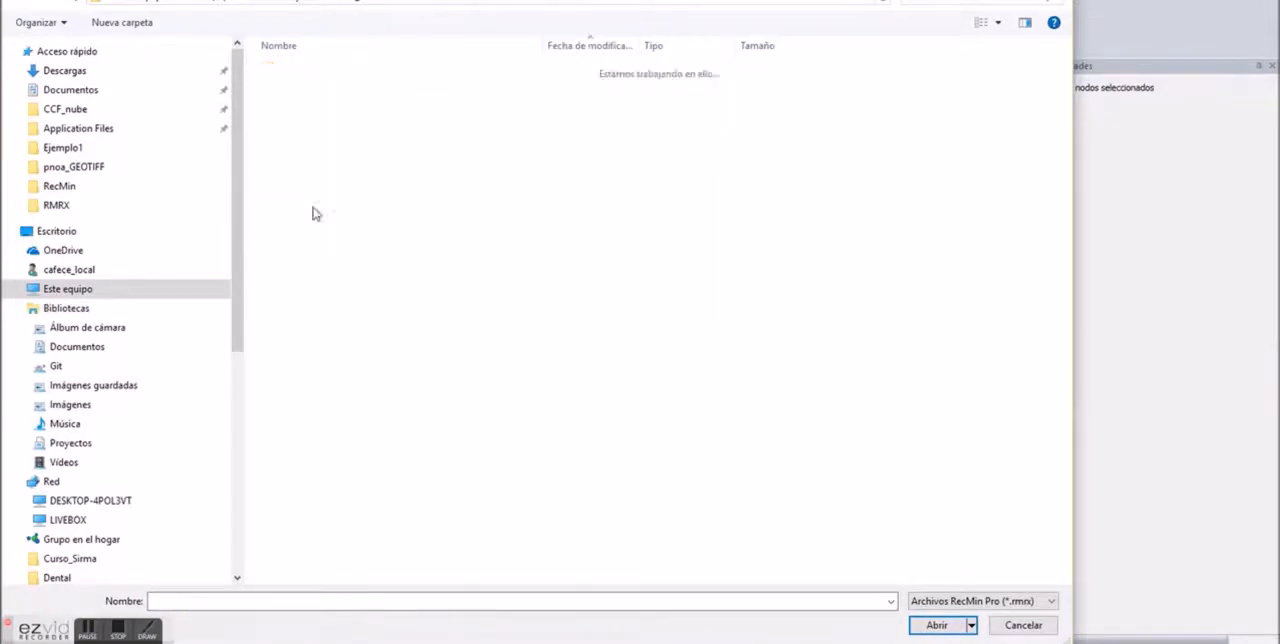
left_click(334, 290)
double_click(334, 290)
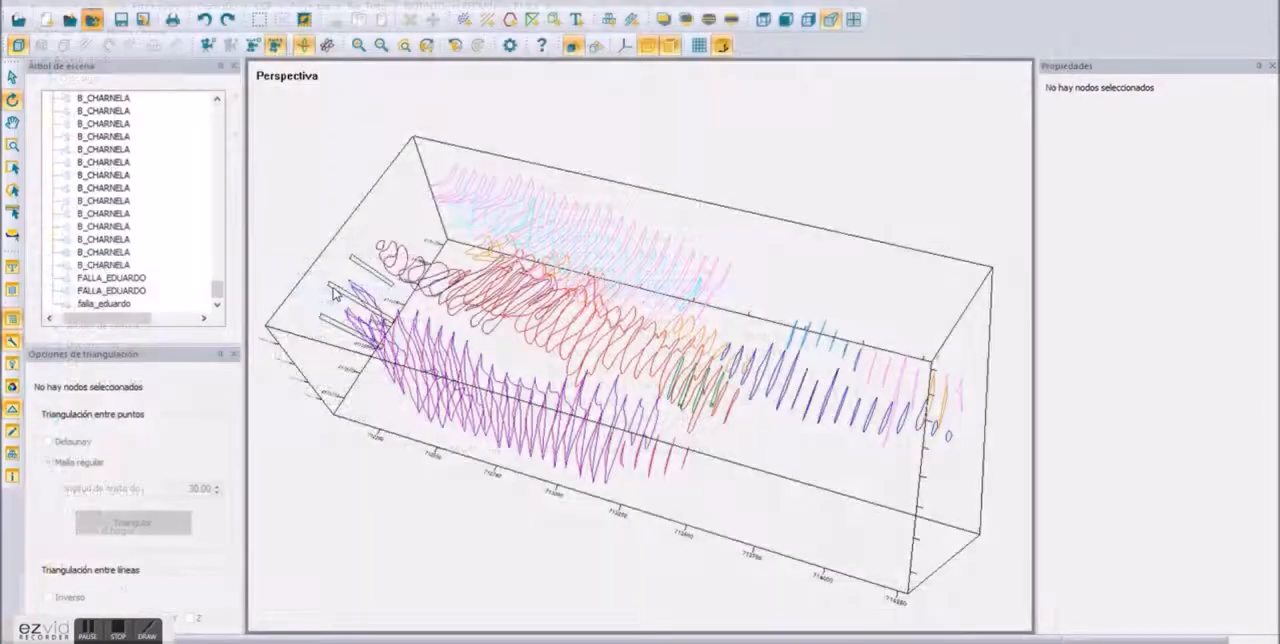
Step: Change the colour of the cyan B DEHESA solid to grey
left_click_drag(591, 555, 737, 313)
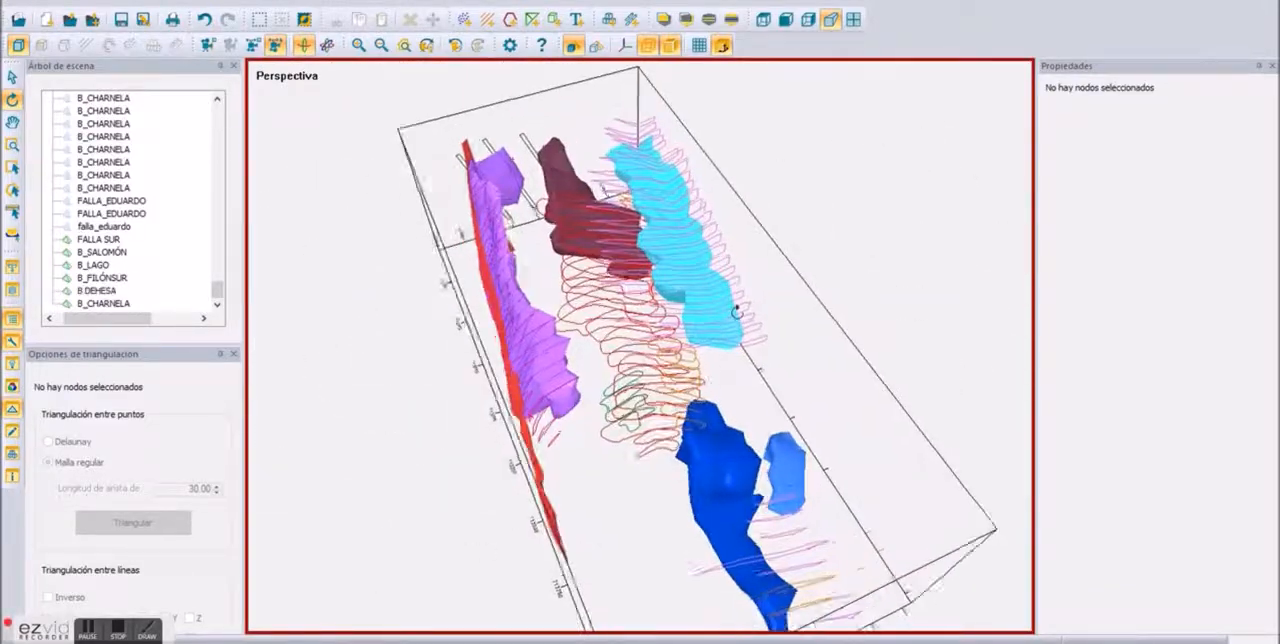
scroll(645, 290, "up", 3)
left_click(716, 325)
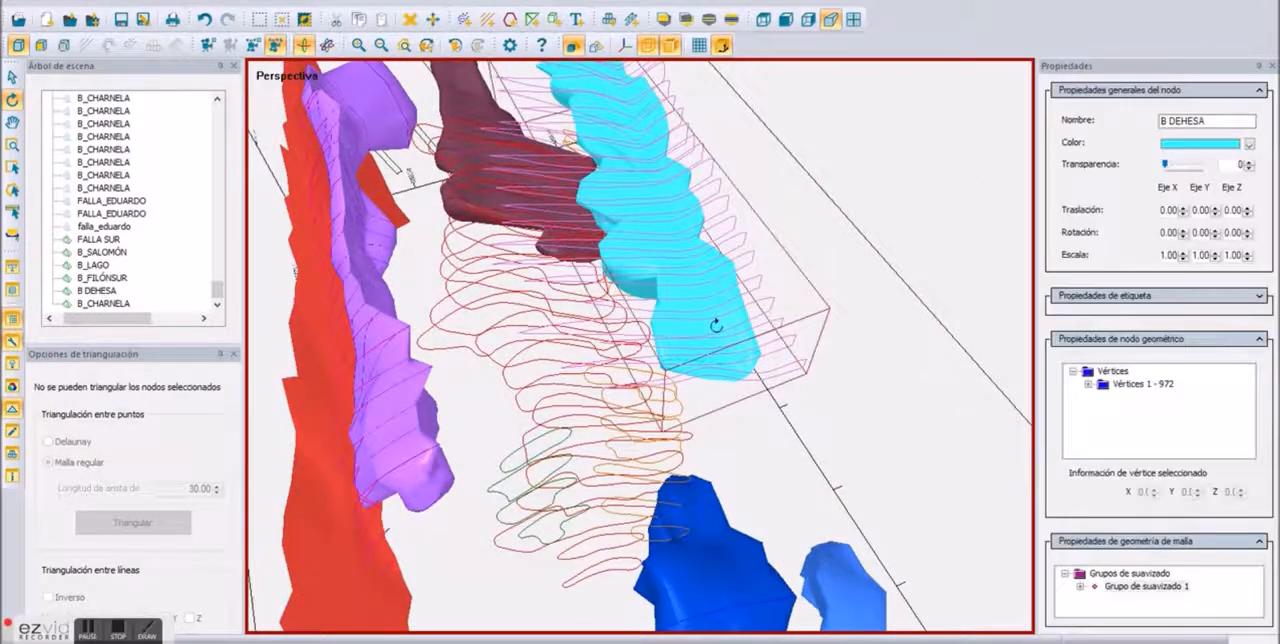
left_click(1250, 144)
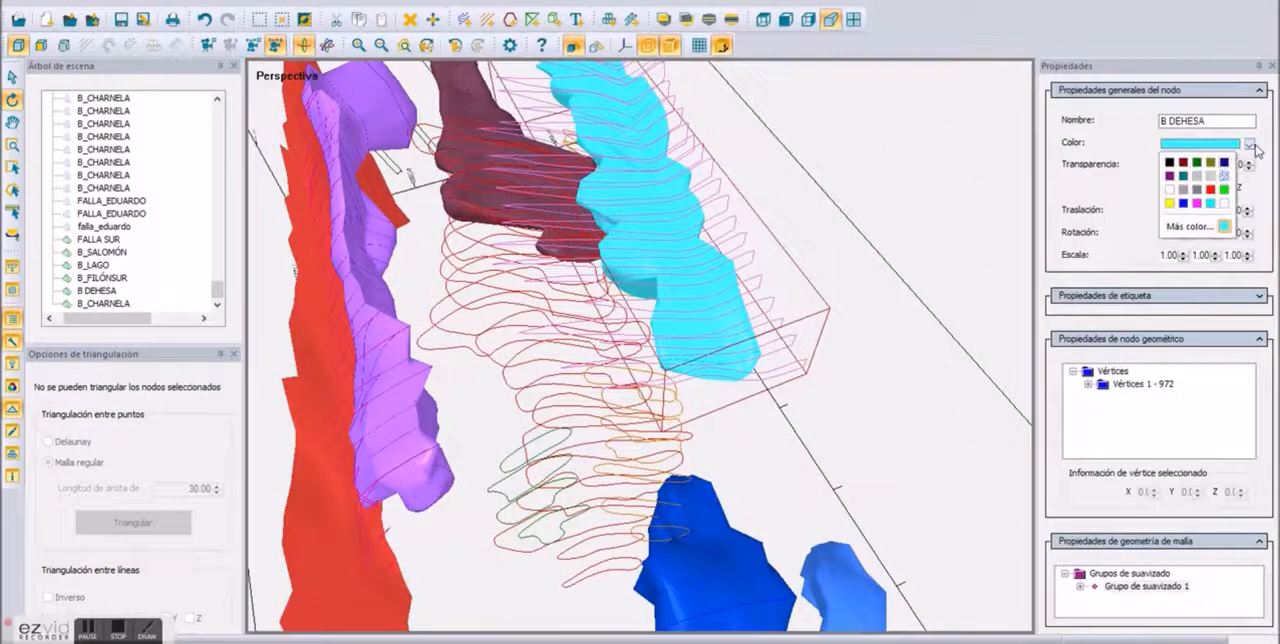
left_click(1196, 199)
Step: Add the topography file topo_peque_riotinto.rmrx to the scene
left_click_drag(780, 400, 1203, 249)
scroll(951, 280, "down", 3)
left_click_drag(745, 303, 340, 350)
left_click_drag(218, 289, 219, 112)
left_click_drag(689, 351, 743, 391)
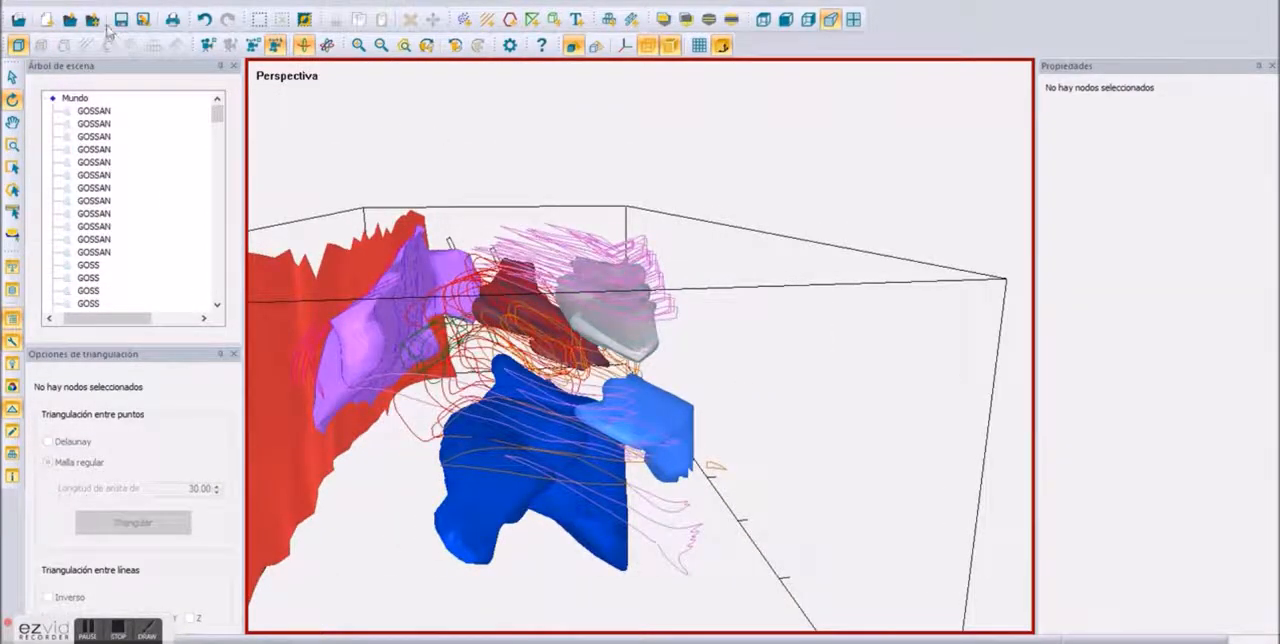
key("ctrl+o")
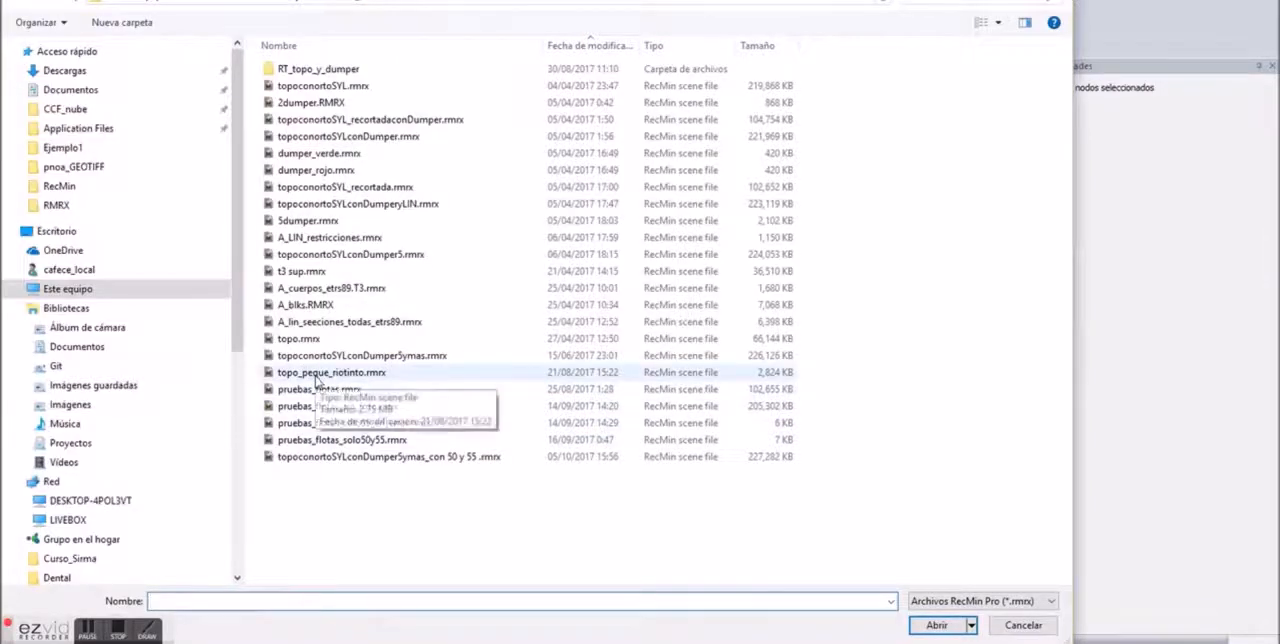
double_click(315, 373)
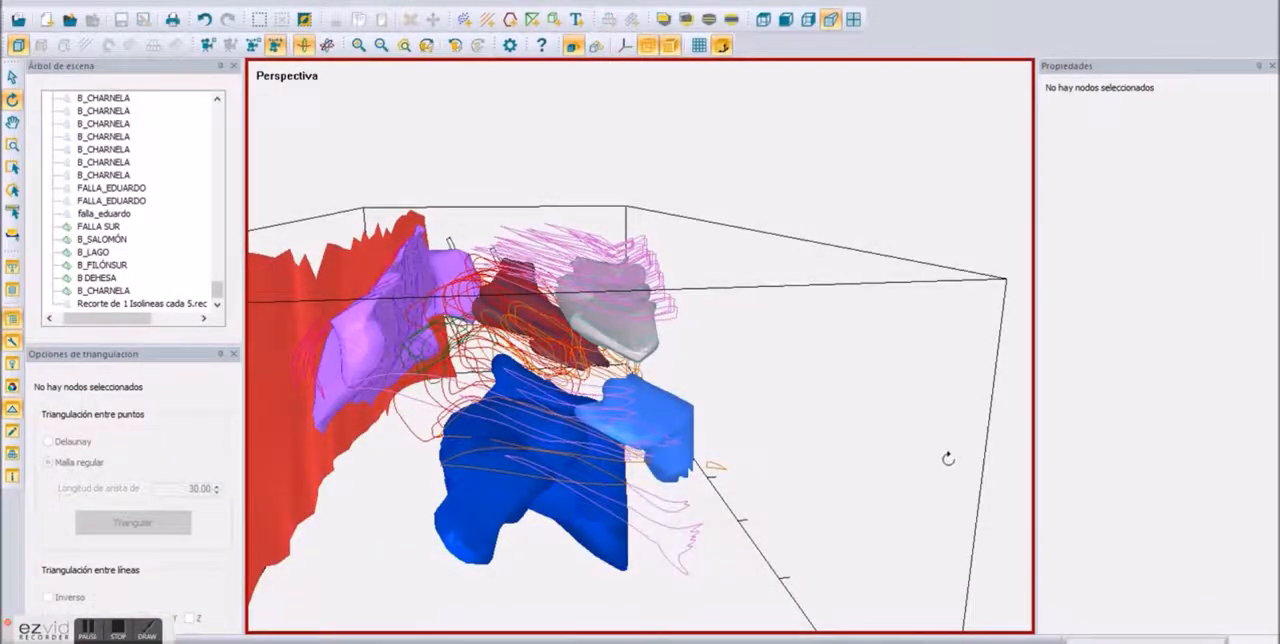
Step: Triangulate the topographic contour lines as a regular mesh with an edge length of 30, and select the resulting terrain mesh
left_click_drag(806, 397, 847, 351)
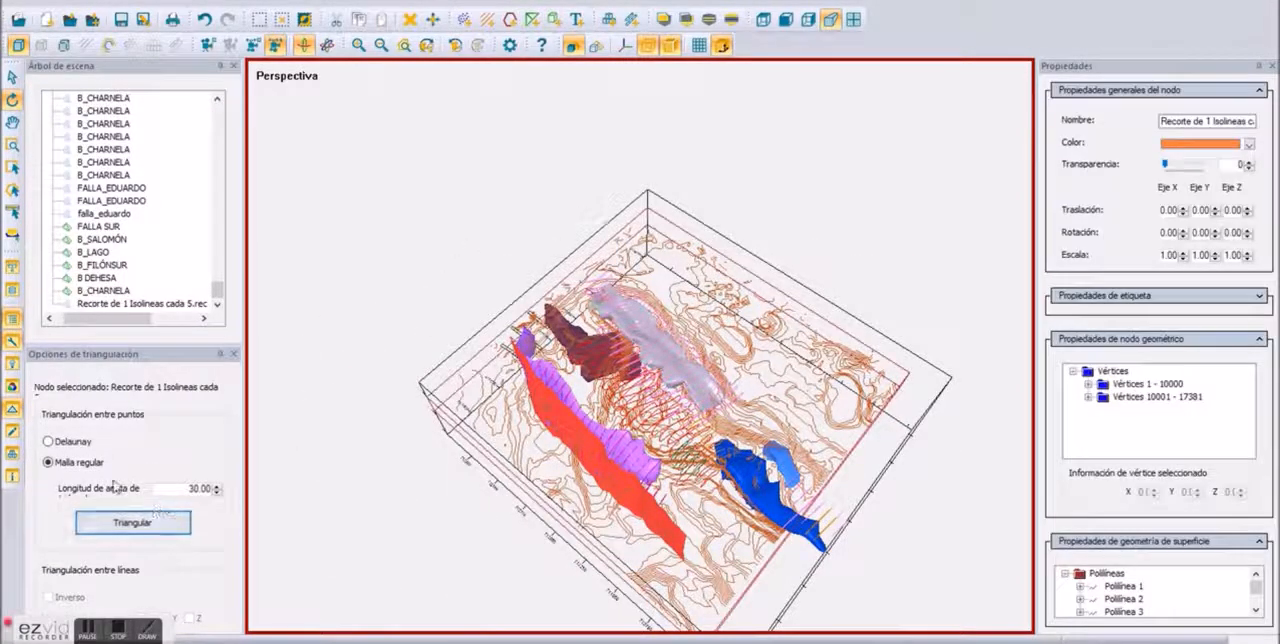
left_click(114, 523)
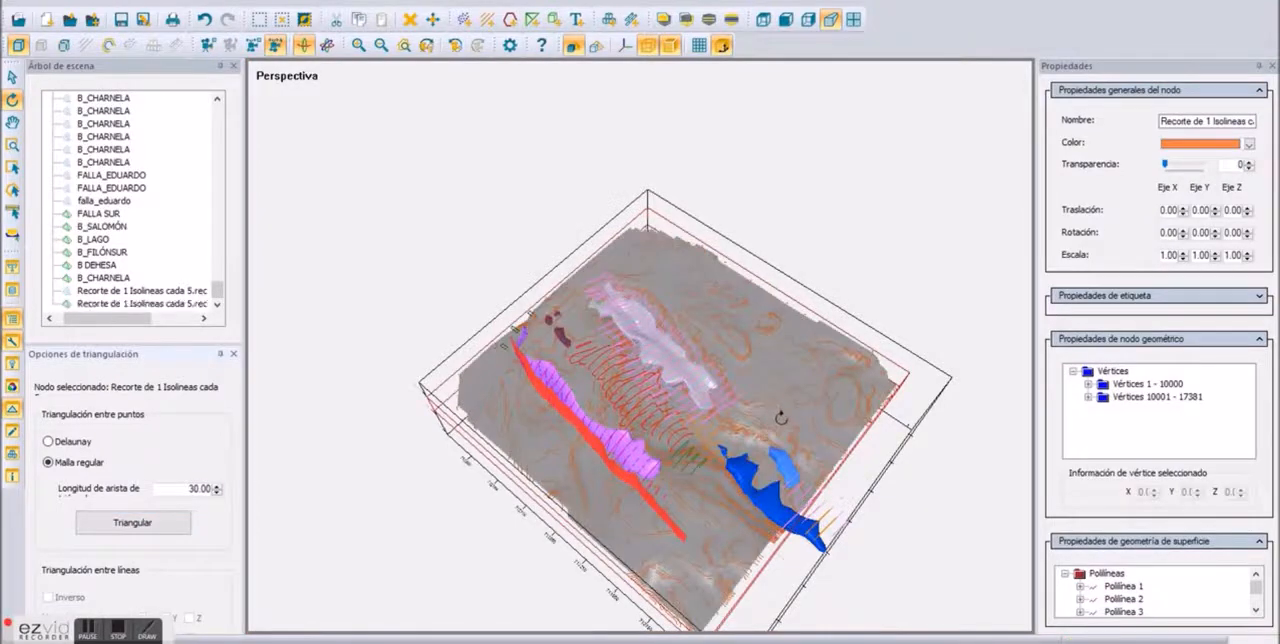
scroll(782, 418, "up", 3)
left_click(782, 418)
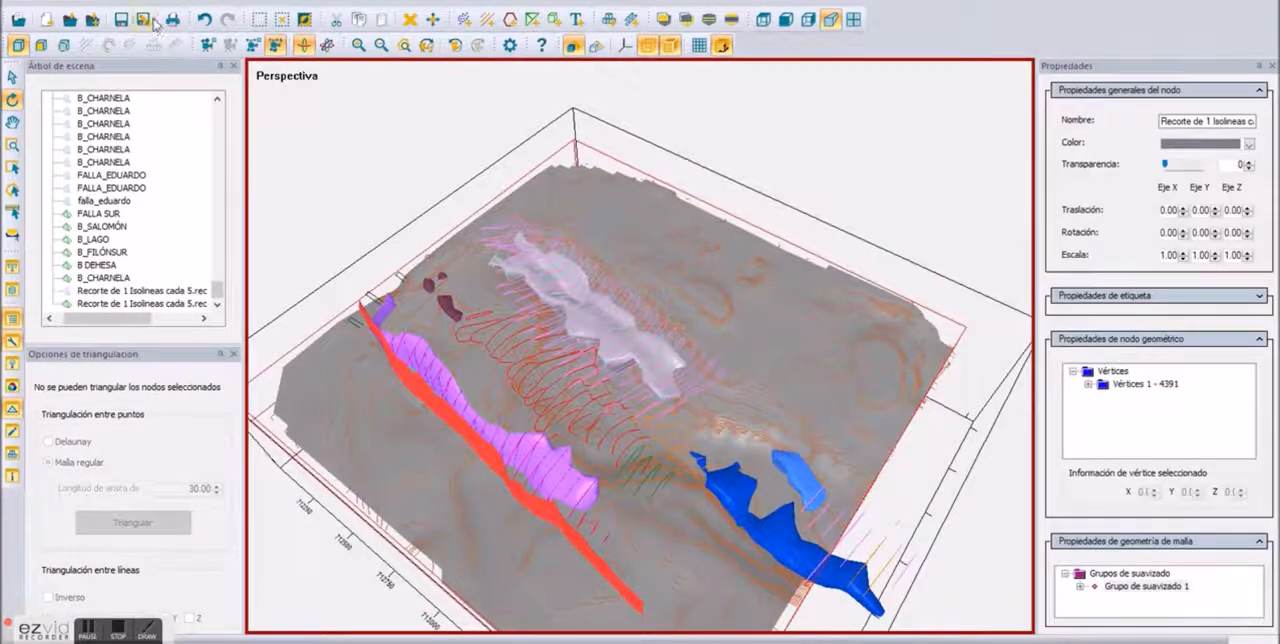
Step: Add the georeferenced raster image Riotinto_unionreferenciado.tif from the PENOA folder to the scene
key("ctrl+o")
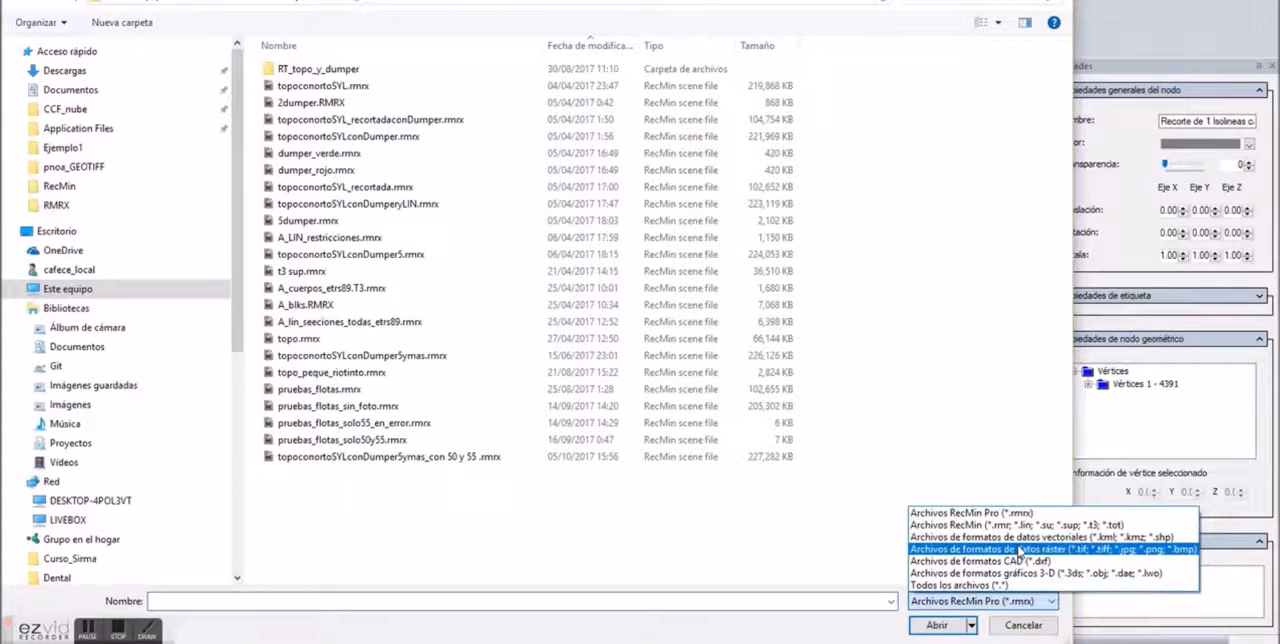
left_click(990, 529)
left_click(416, 2)
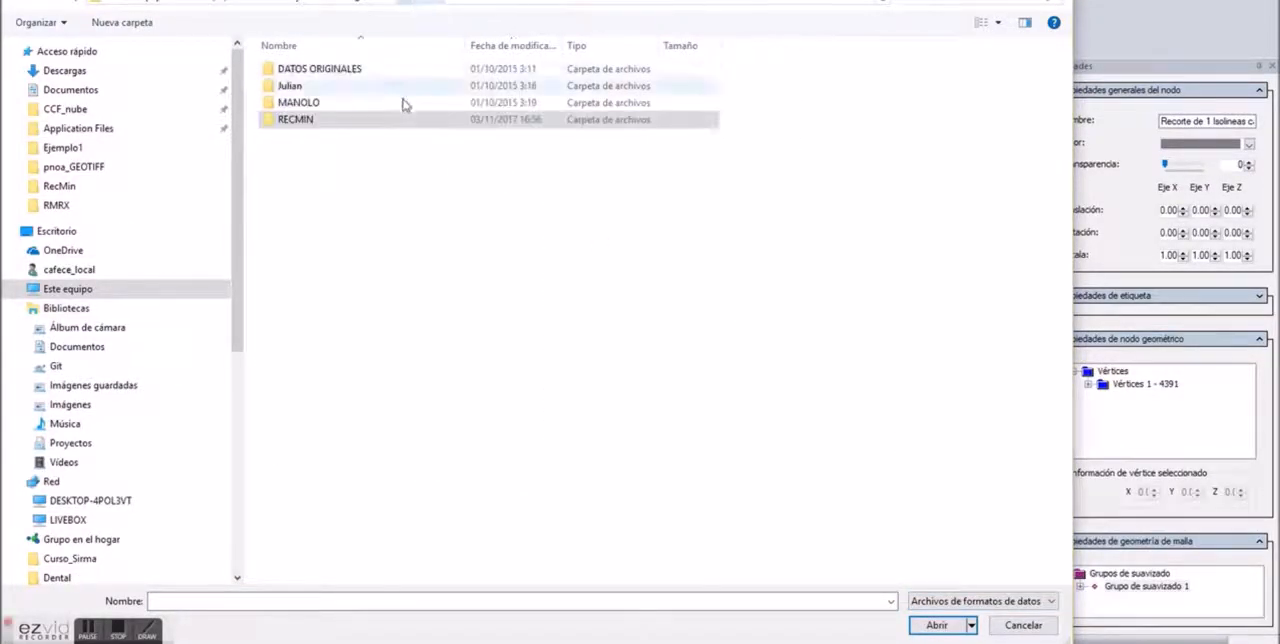
left_click(365, 4)
left_click(316, 276)
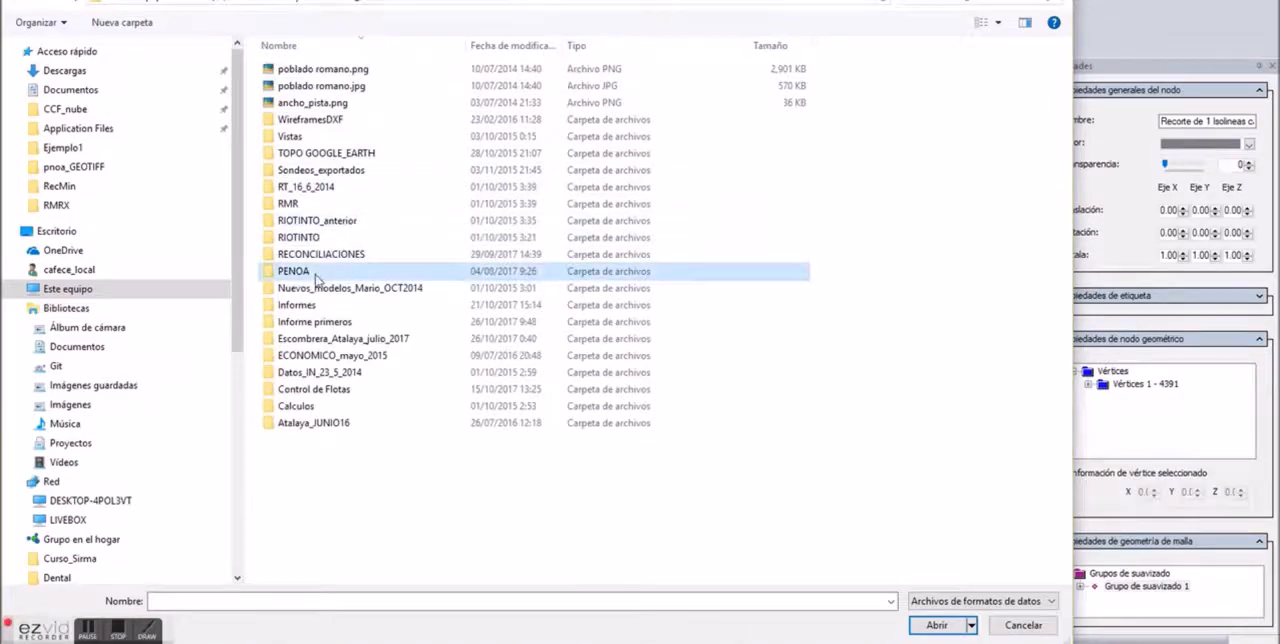
double_click(500, 271)
left_click(1020, 205)
double_click(1020, 205)
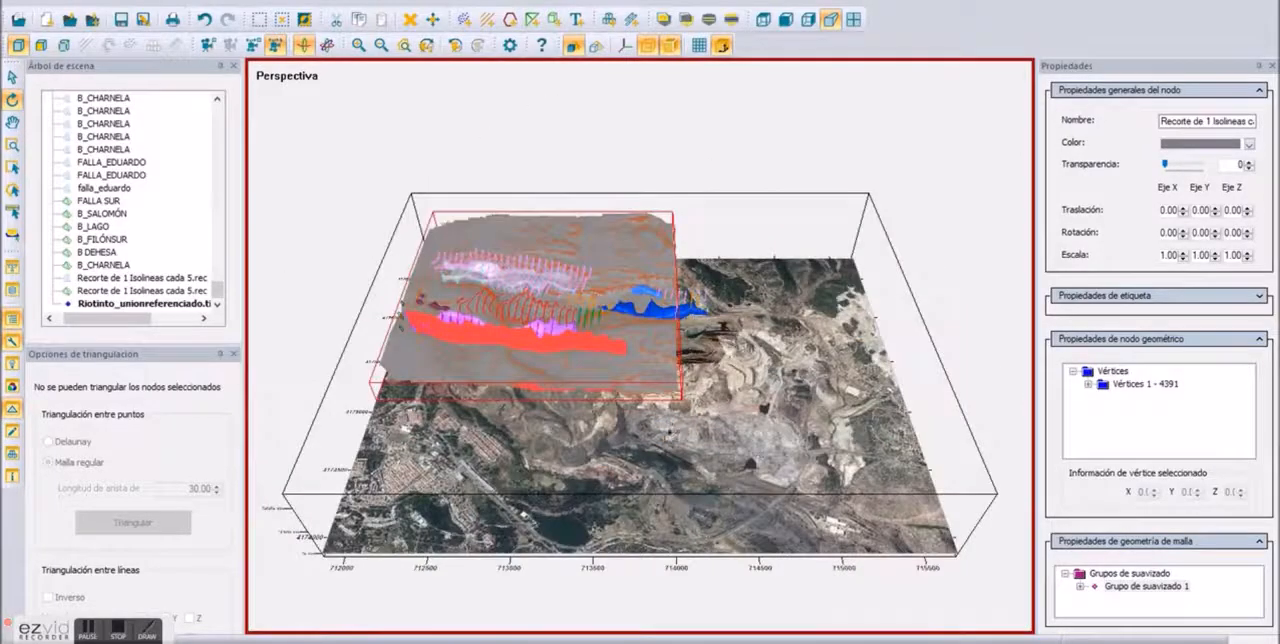
Step: Drape the Riotinto_unionreferenciado.tif aerial image over the terrain mesh
left_click_drag(757, 390, 594, 337)
scroll(700, 398, "up", 5)
left_click_drag(702, 420, 720, 518)
scroll(609, 384, "up", 4)
right_click(721, 518)
left_click(802, 253)
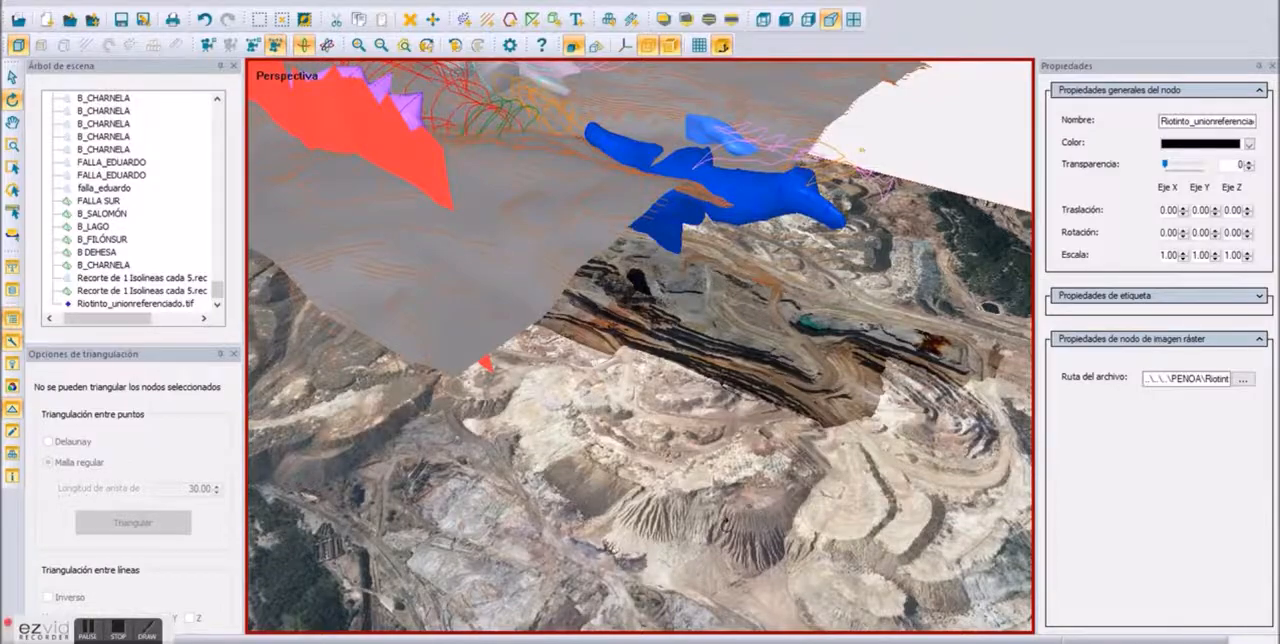
left_click(577, 283)
left_click(427, 48)
Step: Hide all the geological section-line nodes in the scene tree, leaving the solid orebodies and textured terrain displayed
left_click_drag(530, 290, 240, 140)
scroll(735, 376, "up", 2)
scroll(738, 376, "up", 1)
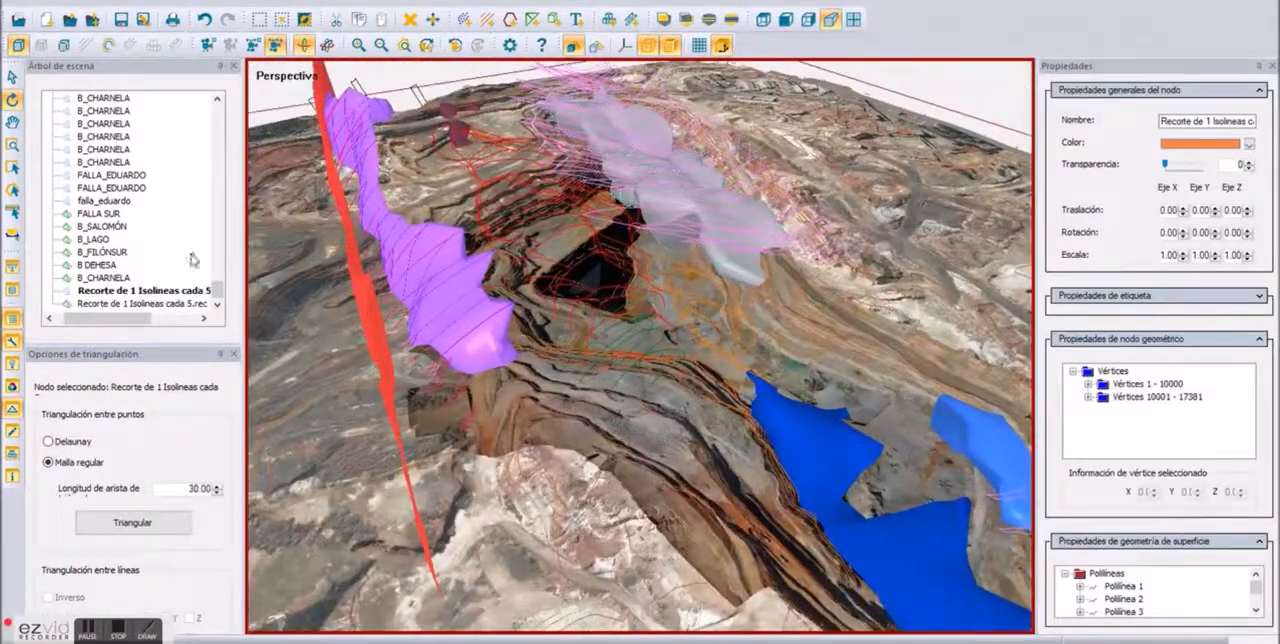
scroll(192, 260, "up", 5)
left_click(210, 203)
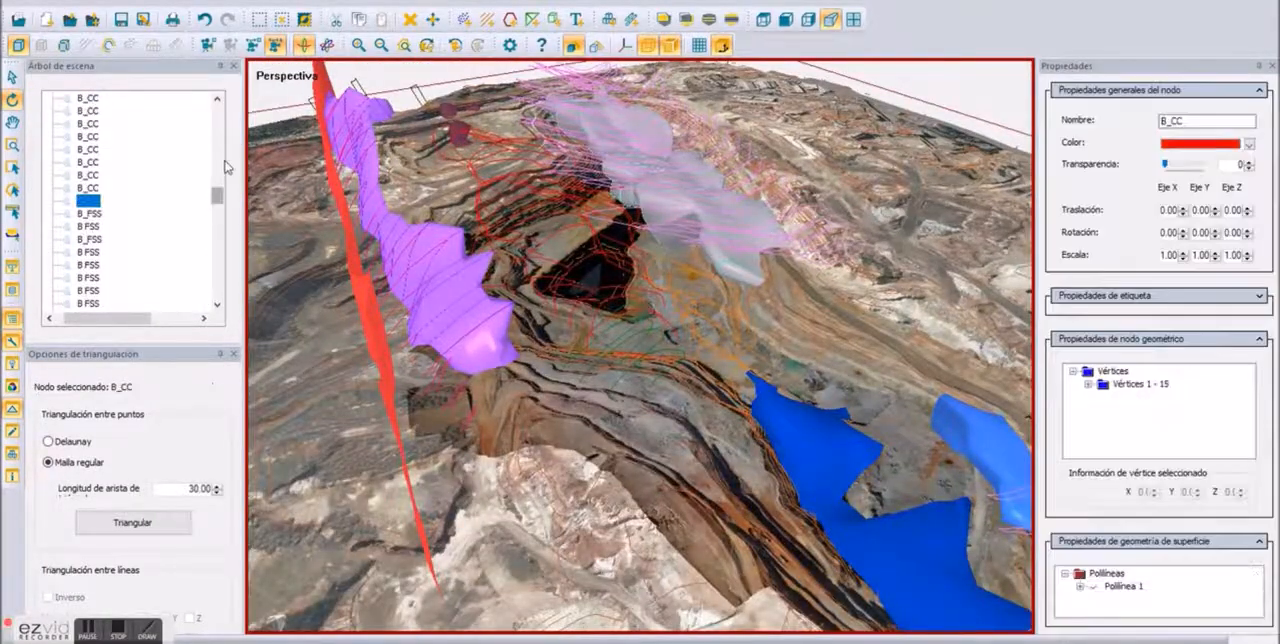
left_click_drag(216, 199, 221, 300)
left_click(124, 200, "shift")
right_click(122, 198)
left_click(166, 226)
right_click(132, 195)
left_click(168, 221)
left_click(142, 291)
left_click_drag(600, 300, 515, 340)
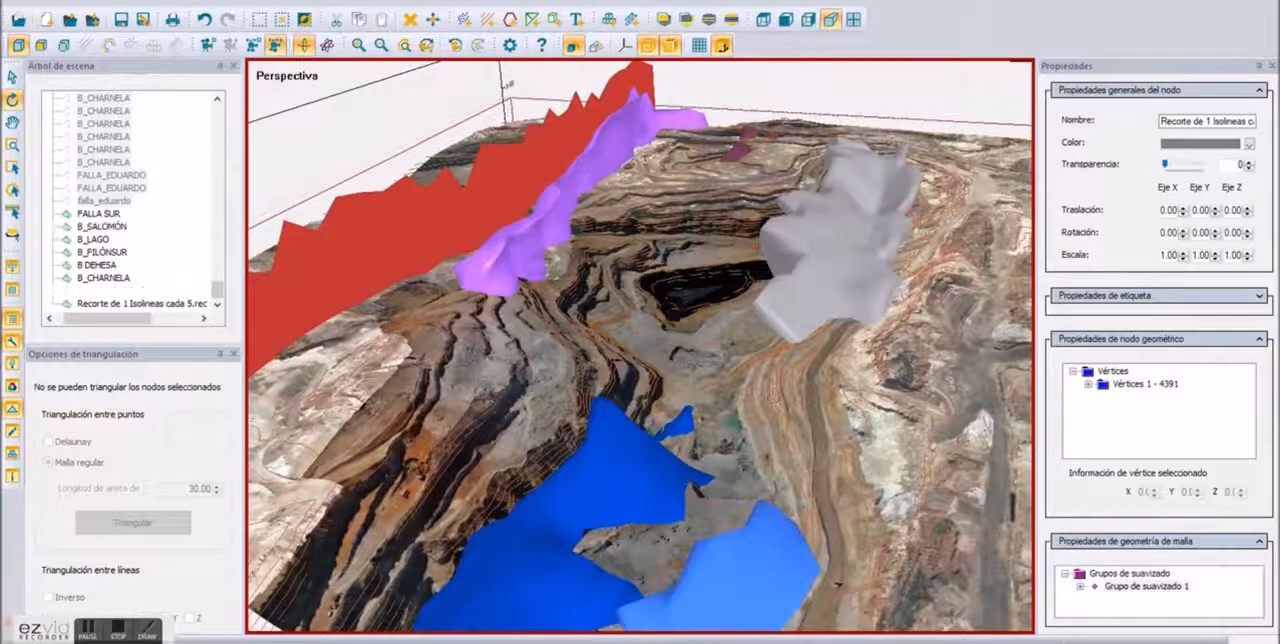
Step: Try moving the grey B DEHESA orebody across the open pit, and undo the move
right_click(786, 305)
left_click(818, 329)
left_click_drag(790, 321, 590, 251)
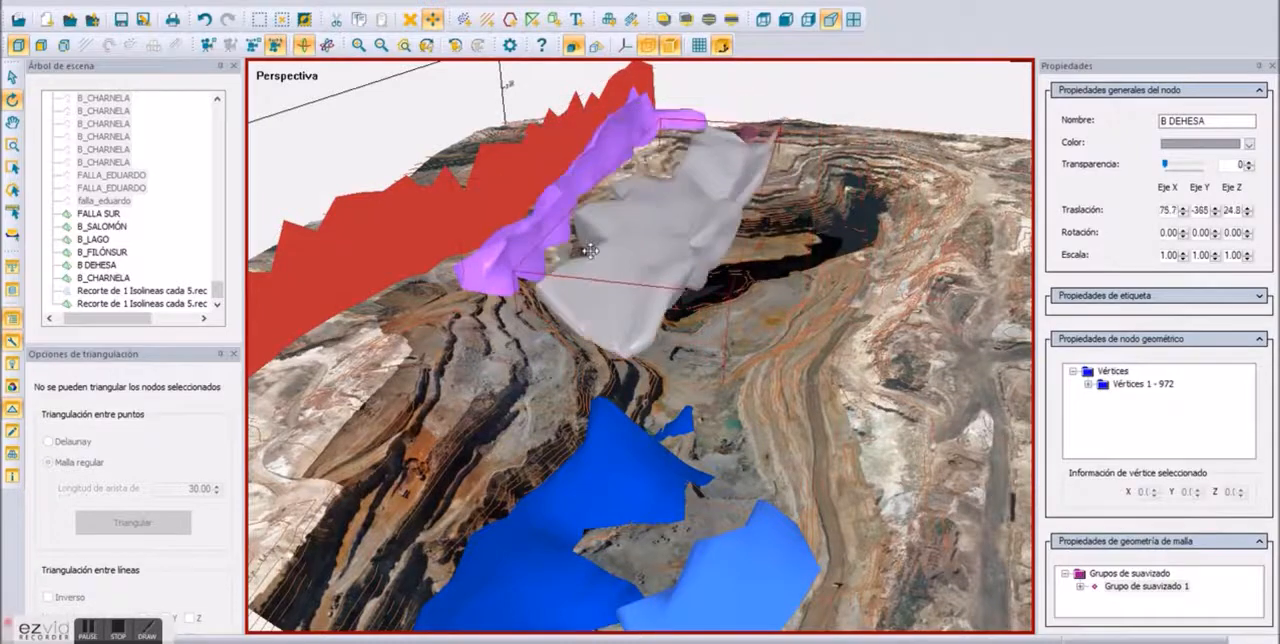
left_click(205, 21)
left_click(936, 101)
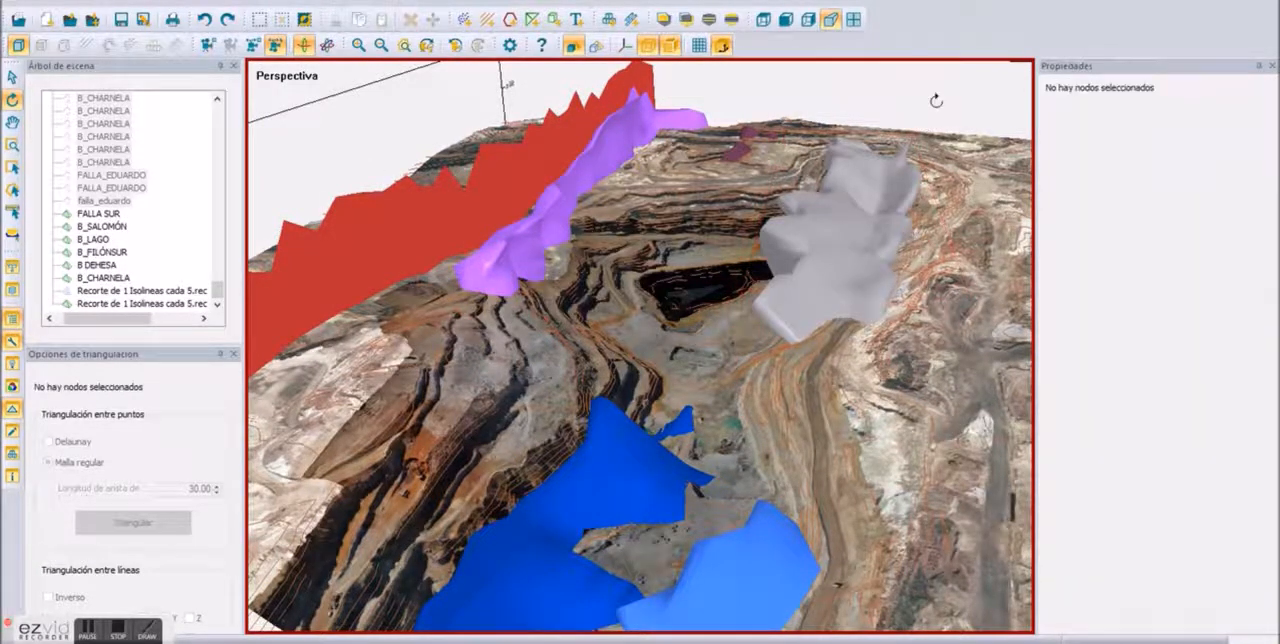
Step: Start adding a drillhole model from file to the scene, including all the available drillholes
left_click(772, 305)
scroll(772, 305, "down", 3)
left_click_drag(690, 420, 560, 390)
scroll(647, 371, "up", 5)
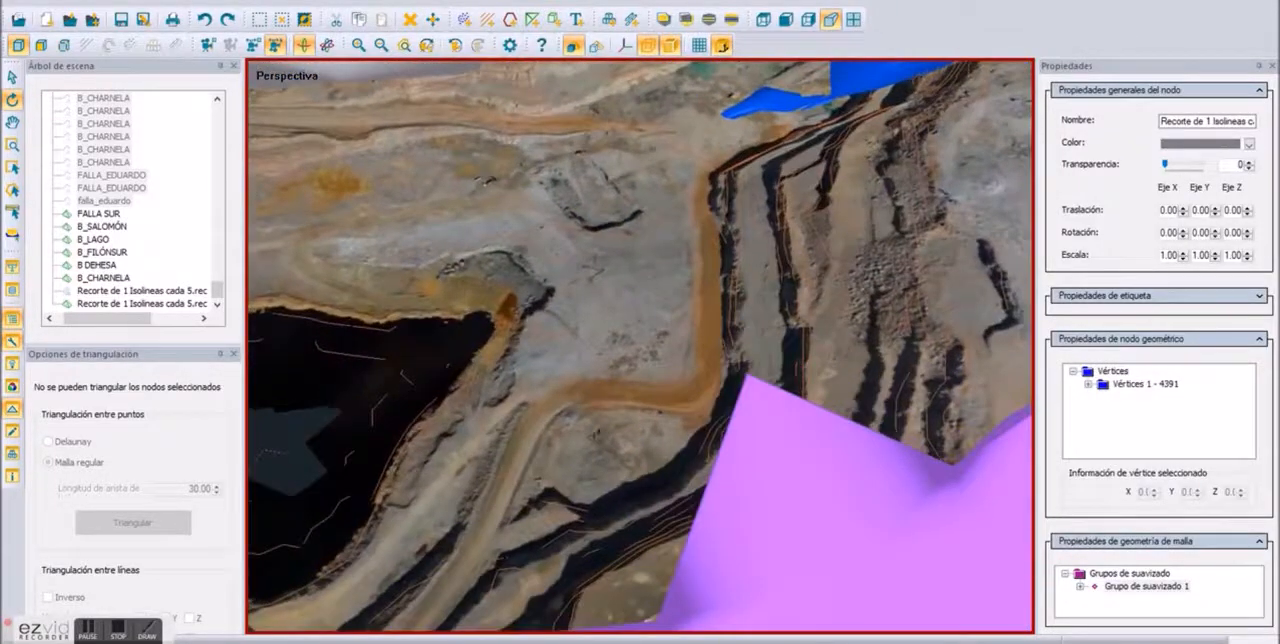
scroll(615, 425, "down", 6)
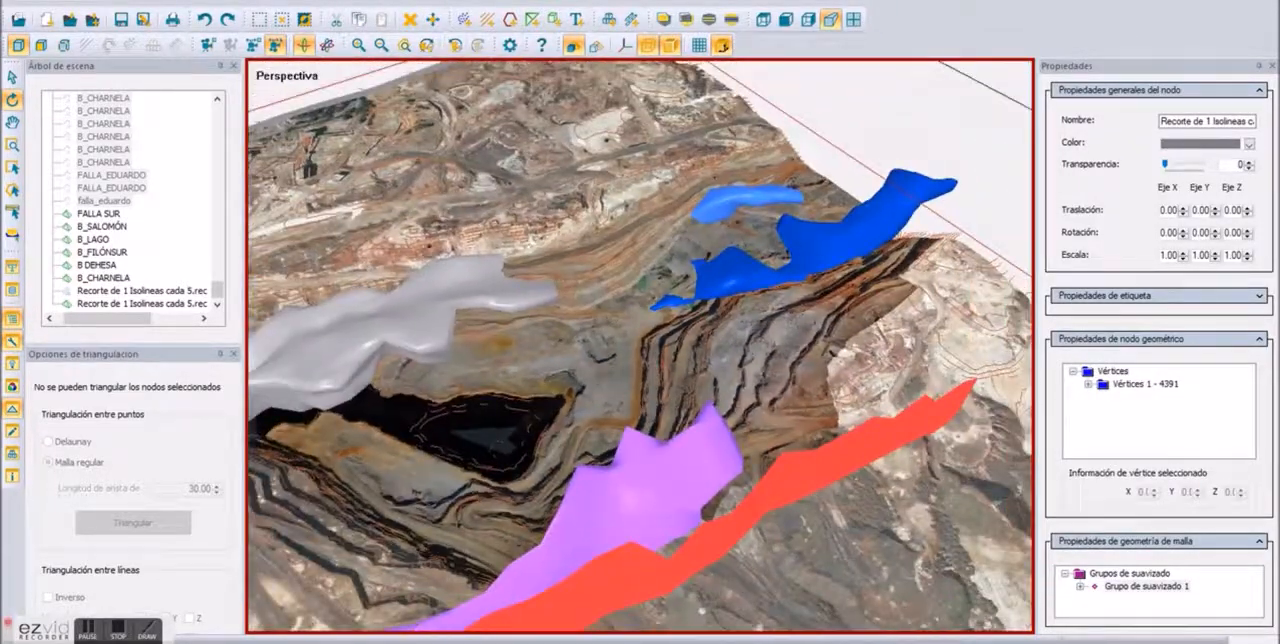
left_click_drag(483, 290, 680, 300)
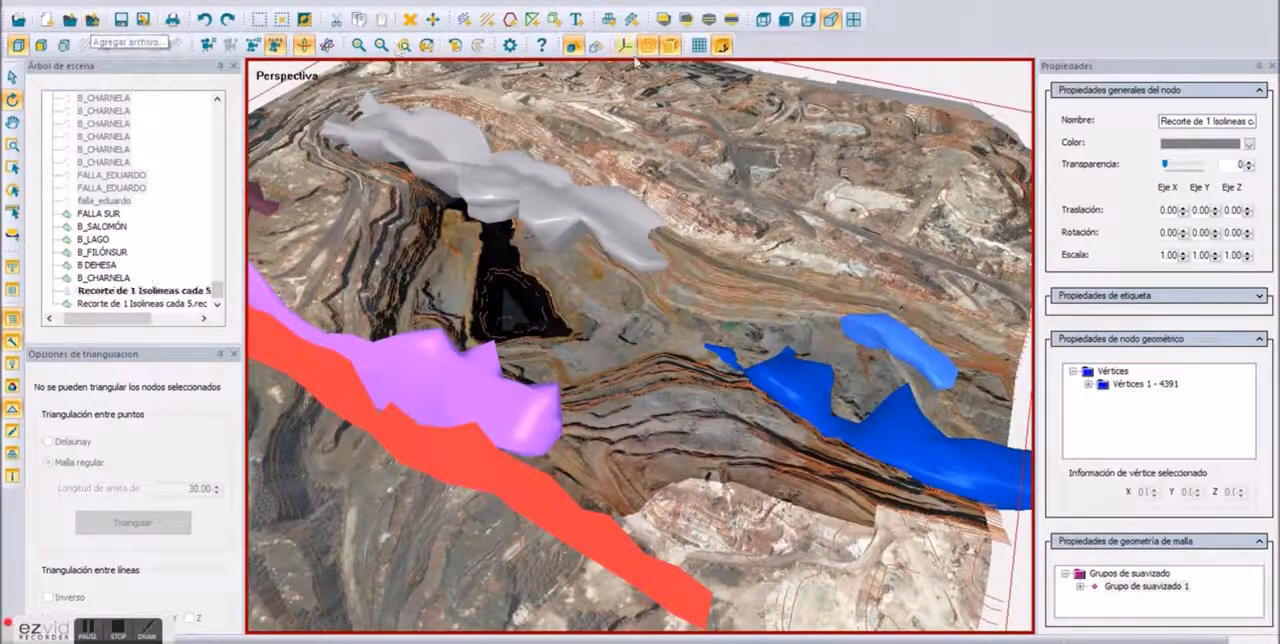
left_click(632, 18)
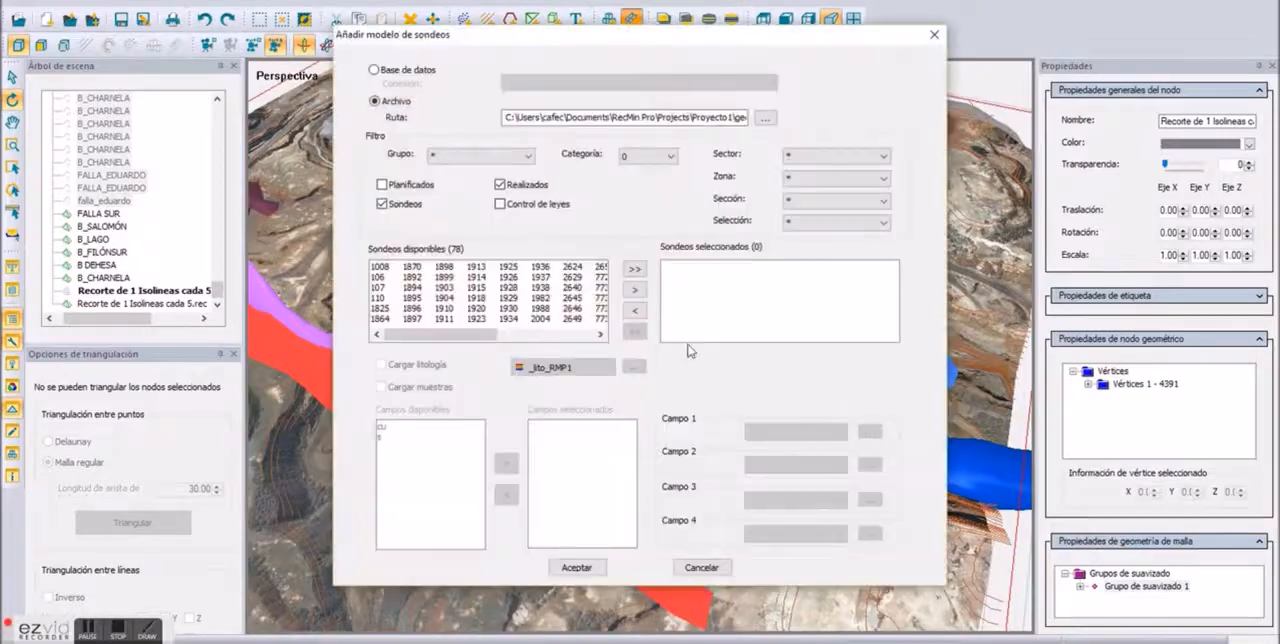
left_click(634, 270)
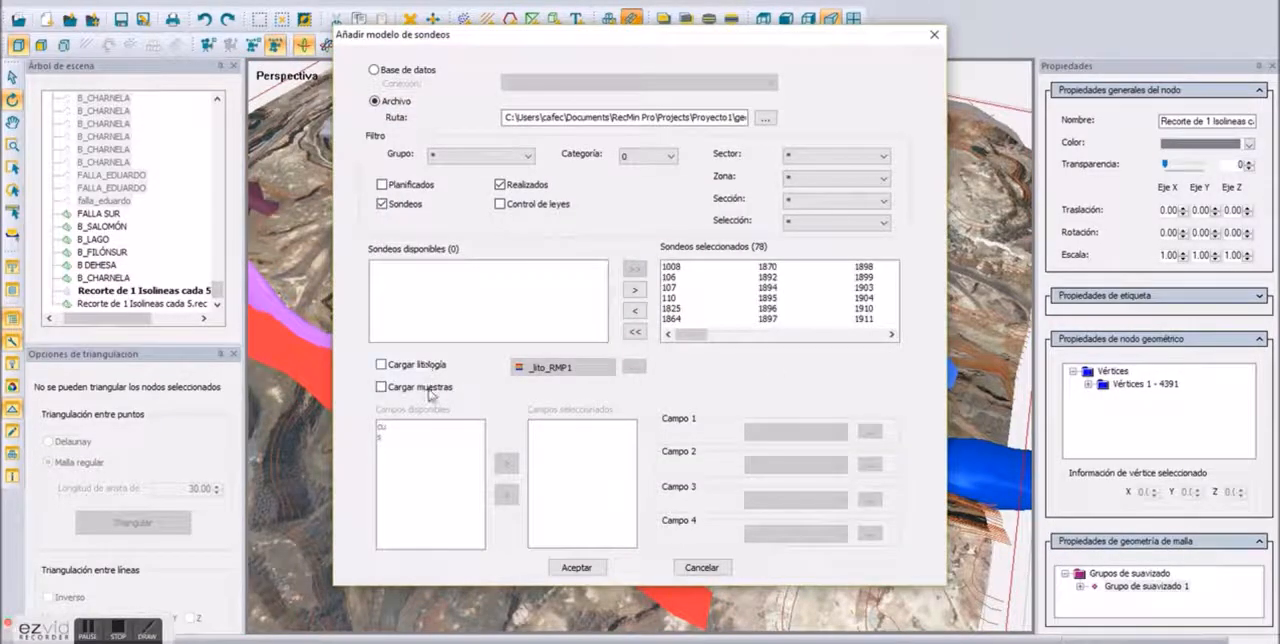
Step: Load the samples for the cu field with the Imported_Cu_1 colour legend, and add the drillhole model to the scene
left_click(862, 431)
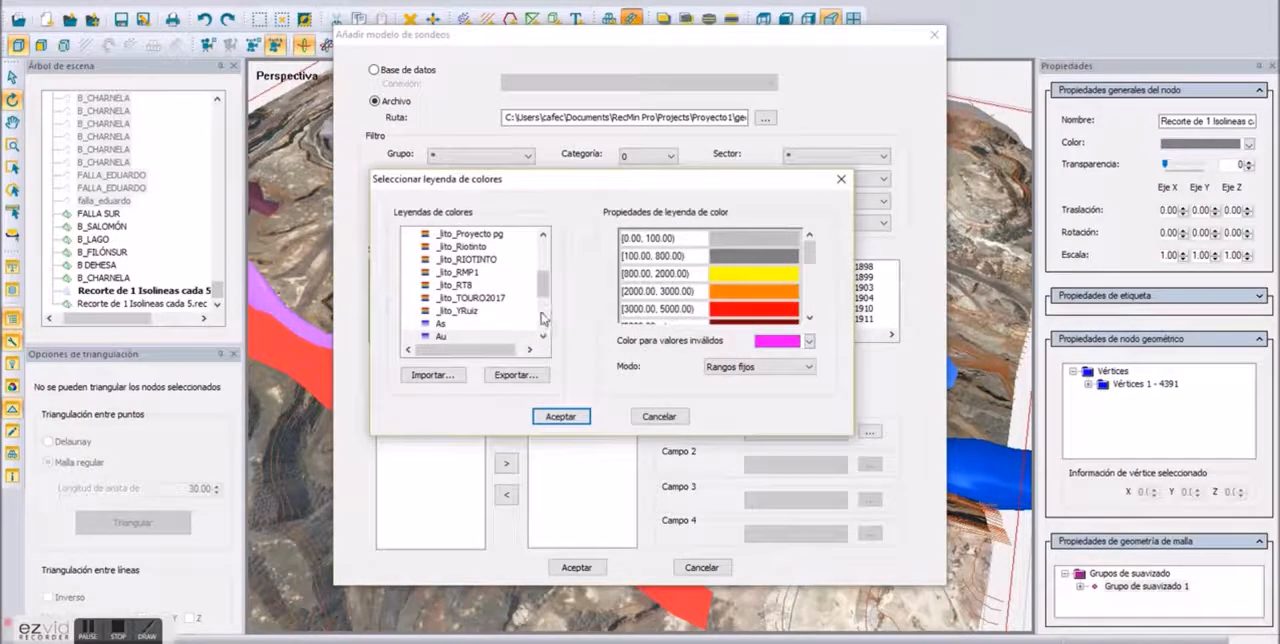
left_click(542, 316)
scroll(545, 334, "down", 1)
left_click(508, 311)
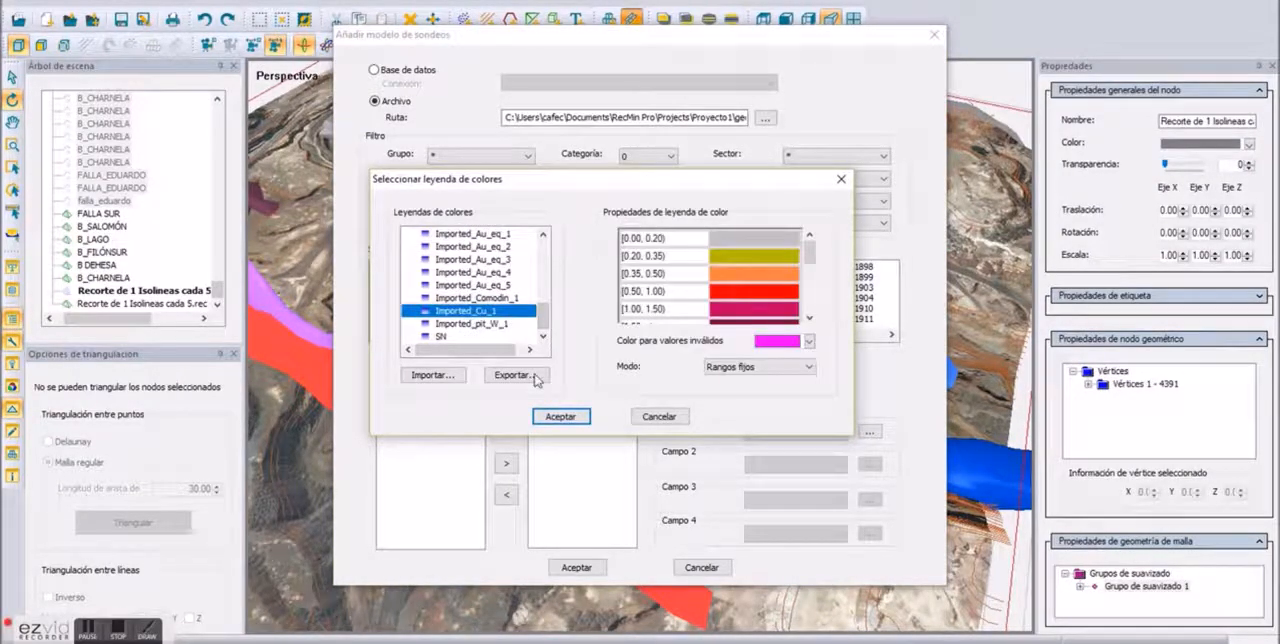
left_click(561, 416)
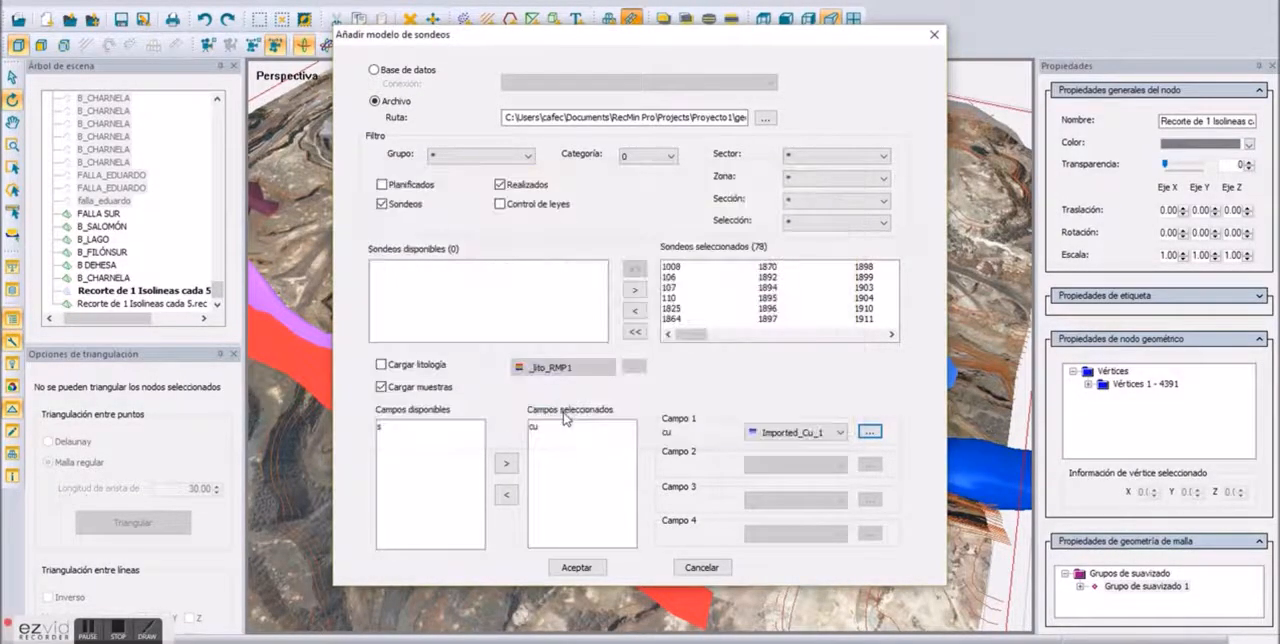
left_click(576, 568)
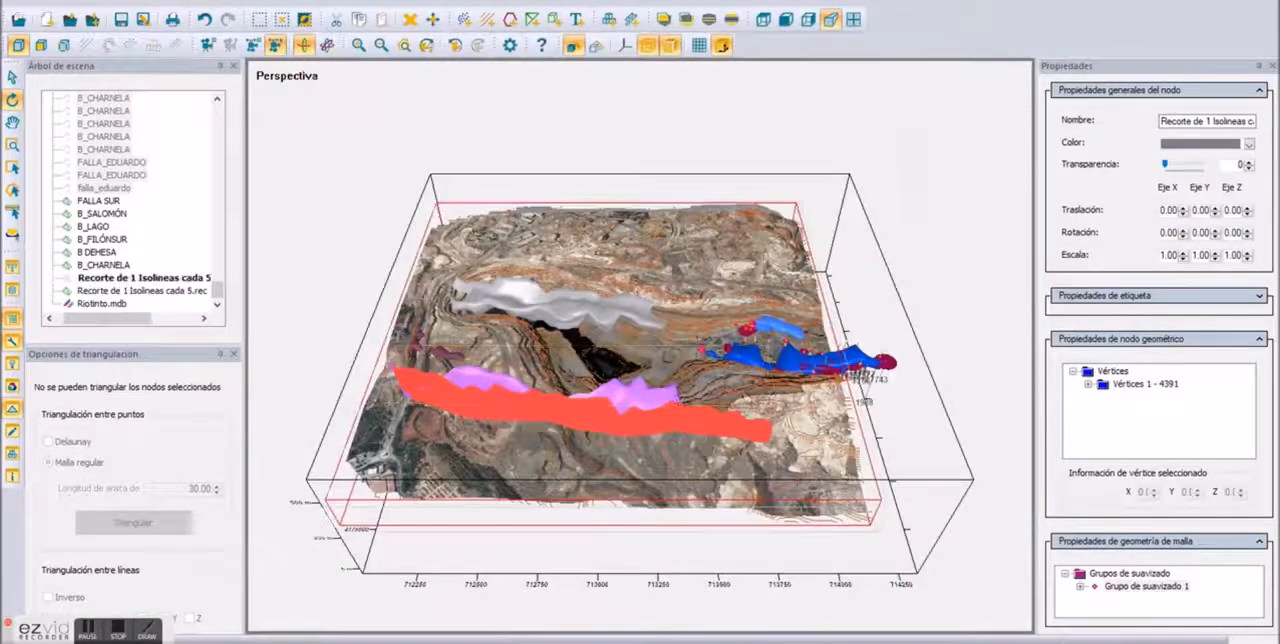
Step: Reduce the sample scale factor of the Riotinto.mdb drillholes
scroll(868, 376, "up", 5)
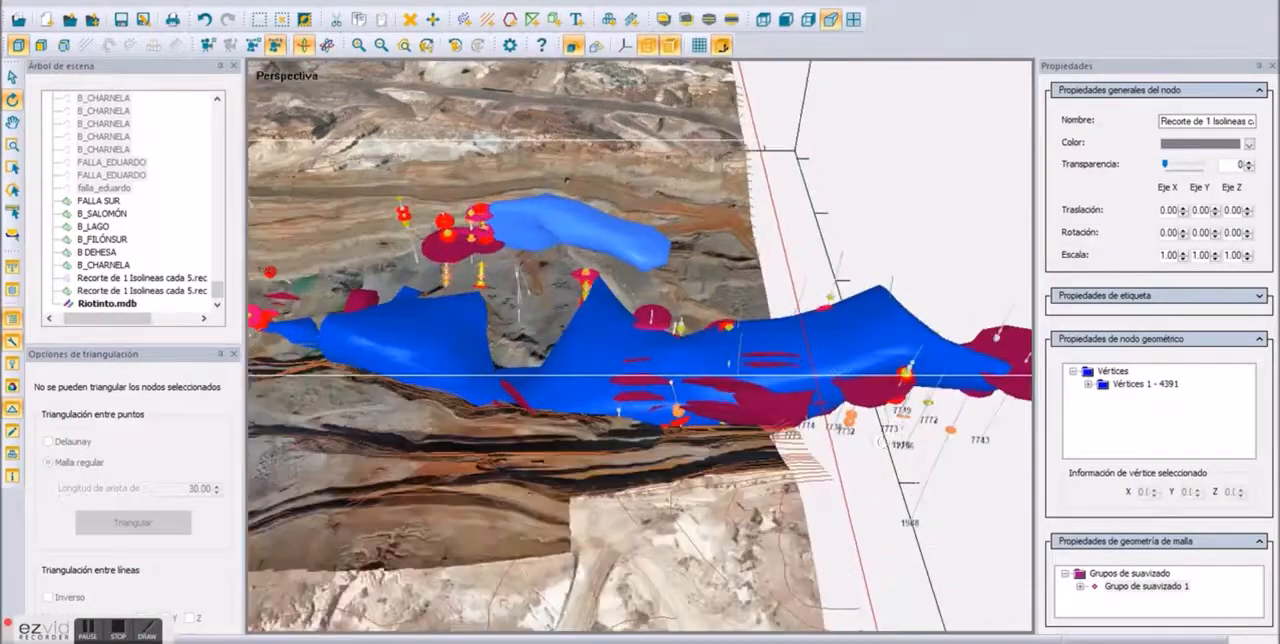
left_click_drag(883, 440, 808, 340)
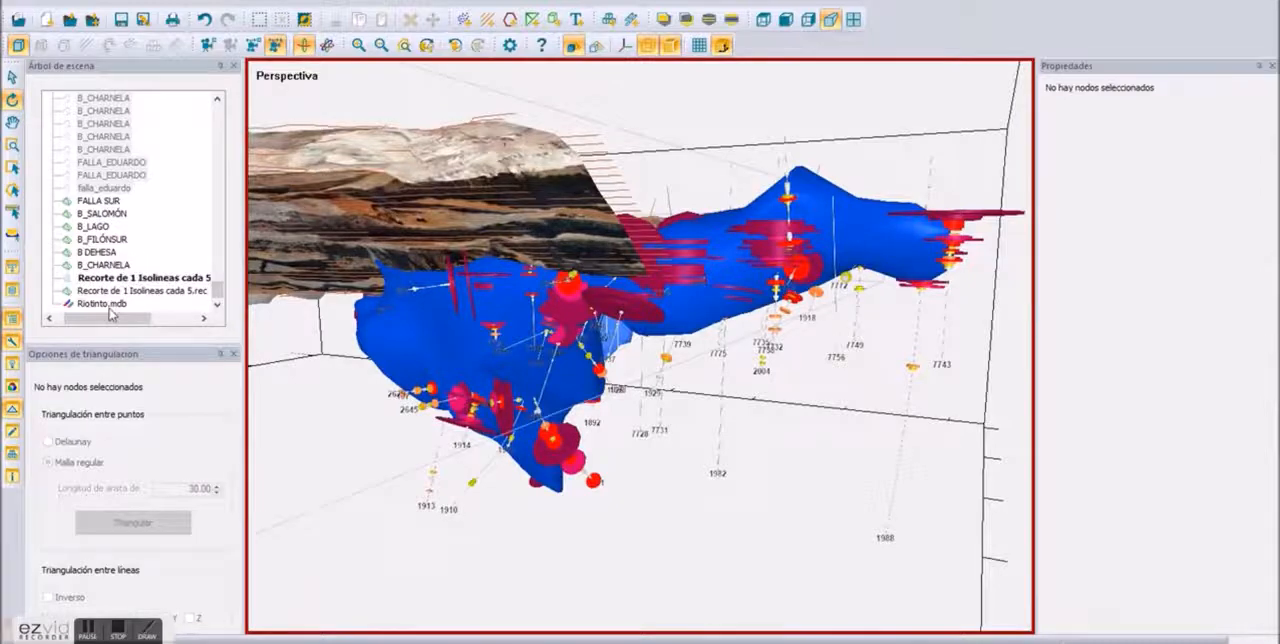
left_click(103, 303)
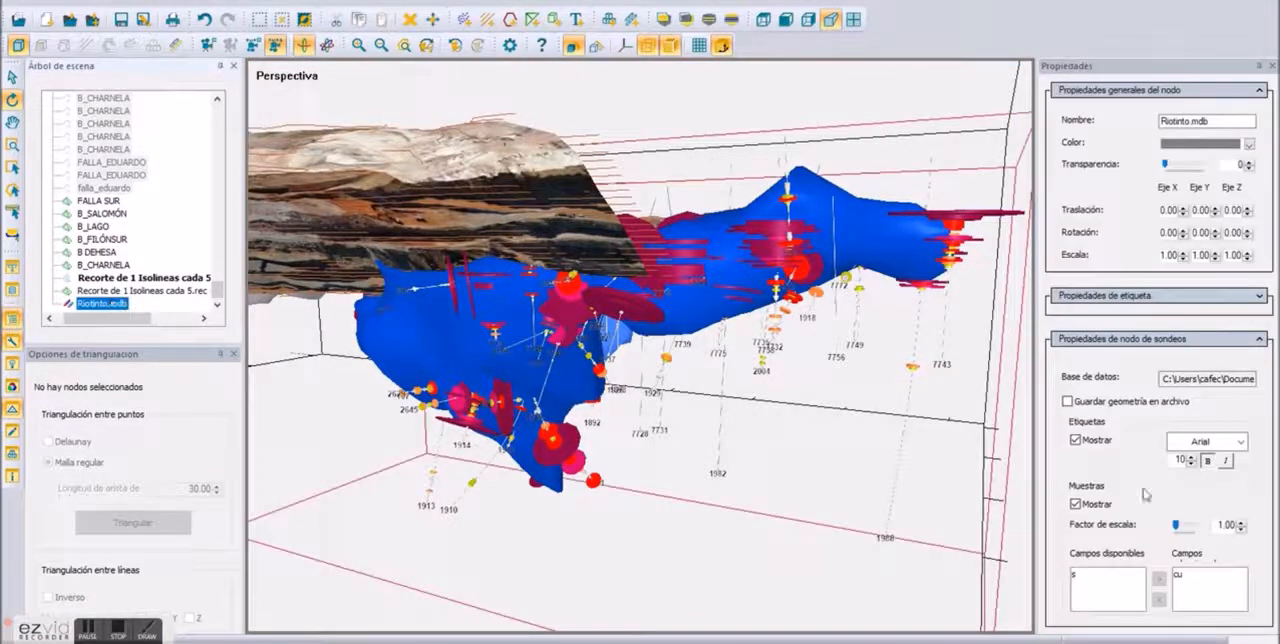
left_click(1242, 529)
left_click(1242, 529)
left_click(1242, 529)
left_click(1242, 529)
left_click(1242, 529)
left_click(1242, 529)
scroll(792, 304, "up", 5)
Step: Set the transparency of the blue B_SALOMÓN orebody to 60
left_click(796, 355)
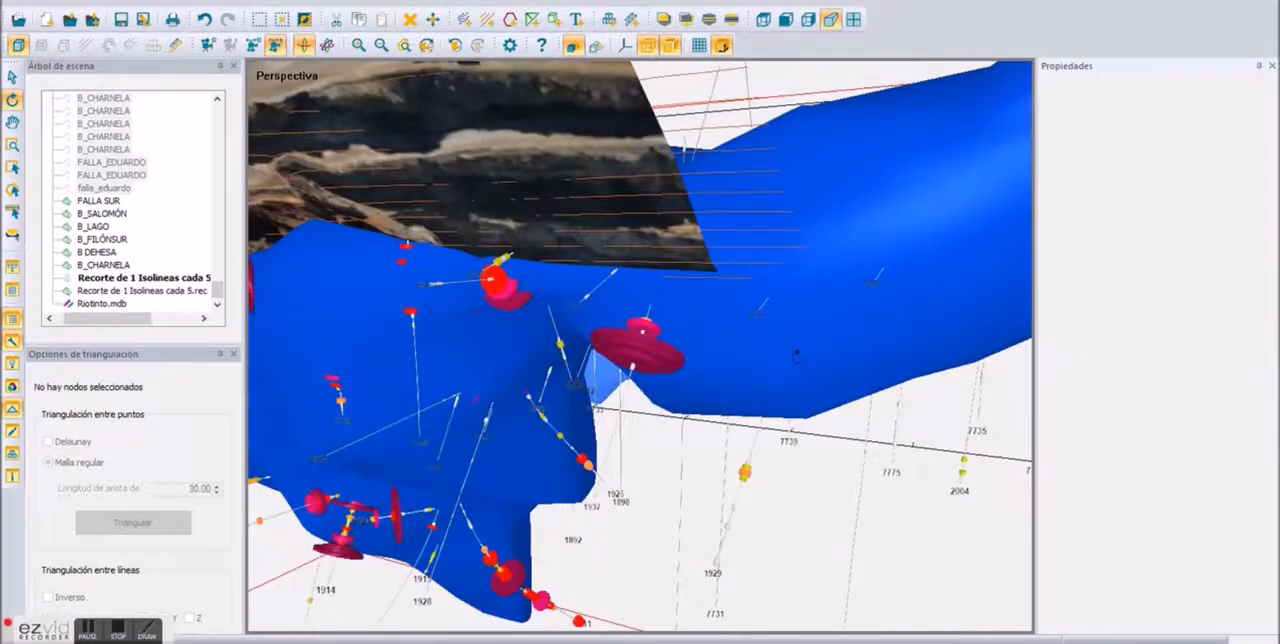
left_click(1185, 170)
left_click(1186, 170)
left_click(1187, 170)
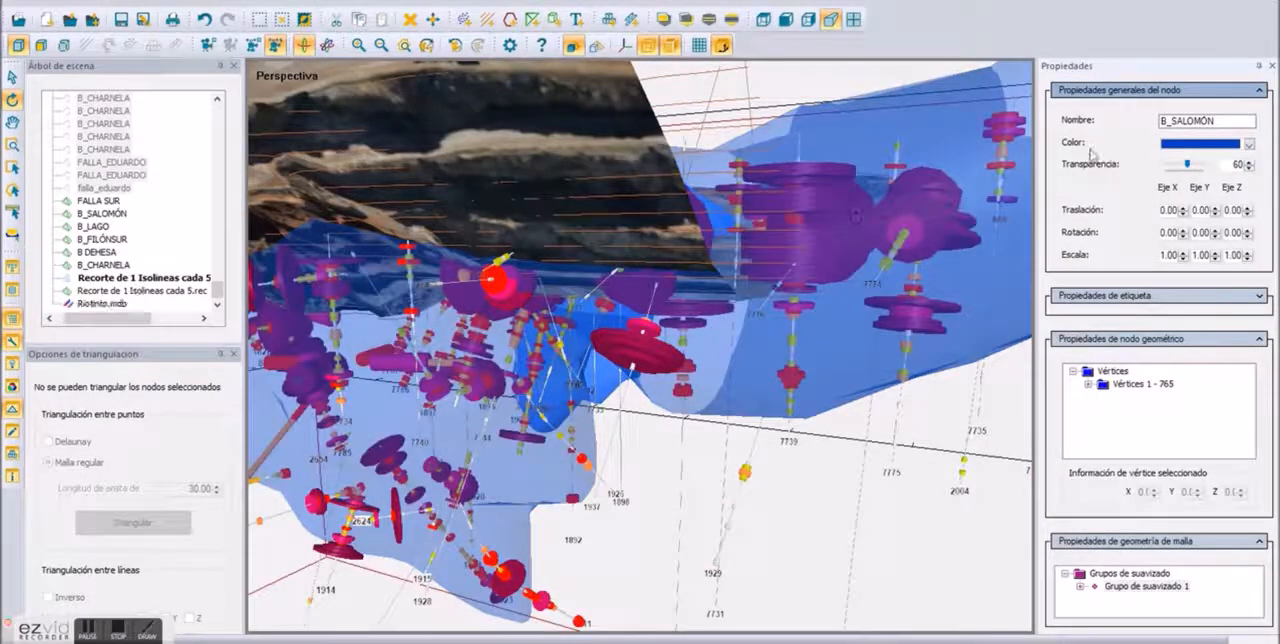
Step: Examine the drillhole samples inside the transparent B_SALOMÓN orebody and below the terrain from several angles
scroll(850, 250, "up", 3)
scroll(820, 262, "down", 2)
left_click_drag(700, 330, 850, 300)
left_click_drag(667, 361, 750, 367)
scroll(752, 369, "down", 5)
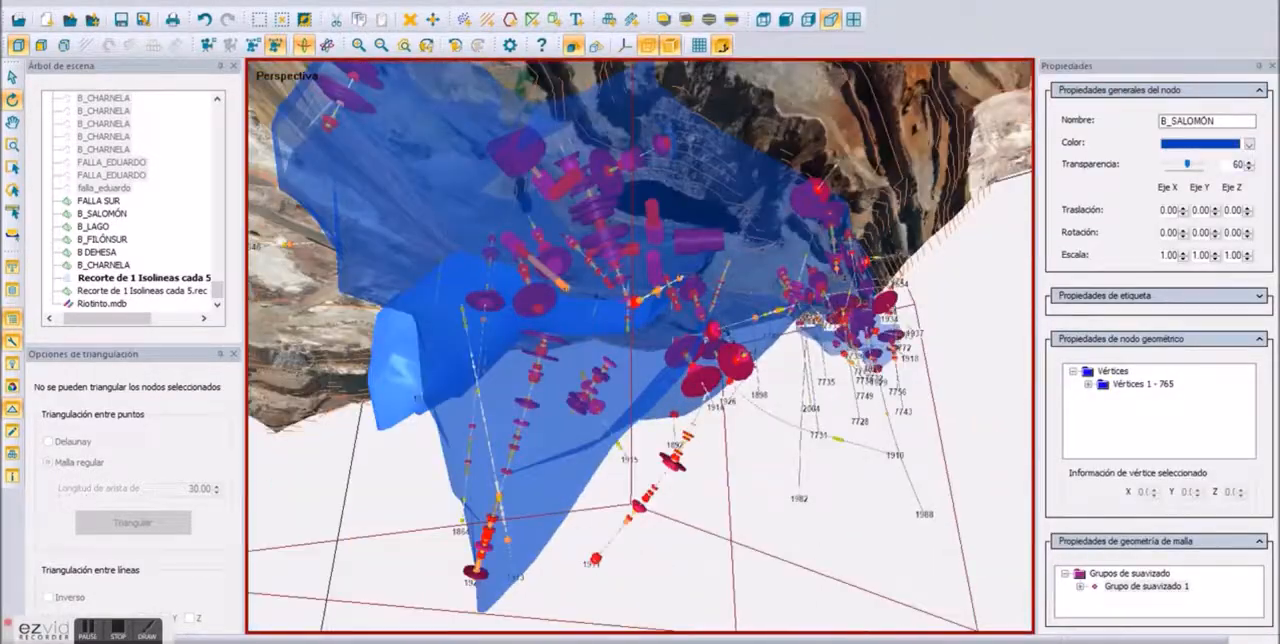
left_click_drag(752, 369, 325, 477)
left_click(665, 475)
scroll(708, 488, "down", 4)
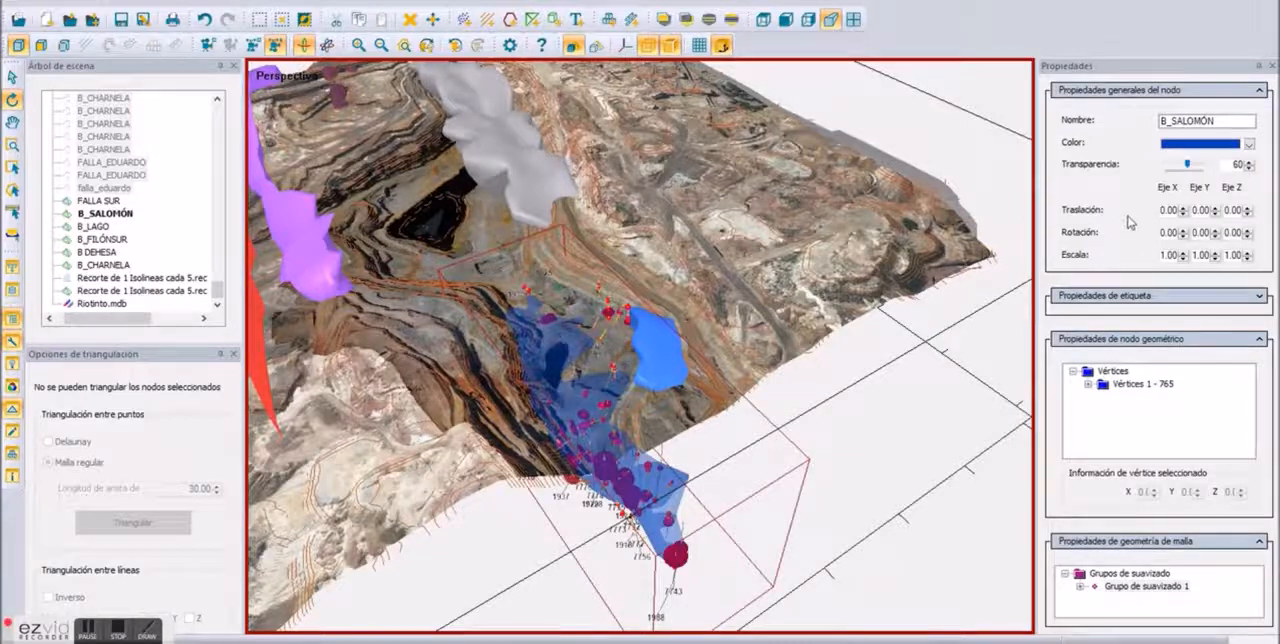
Step: Create a block model from the B_SALOMÓN orebody, filled along the Z axis with 15 × 15 × 15 blocks
left_click(13, 453)
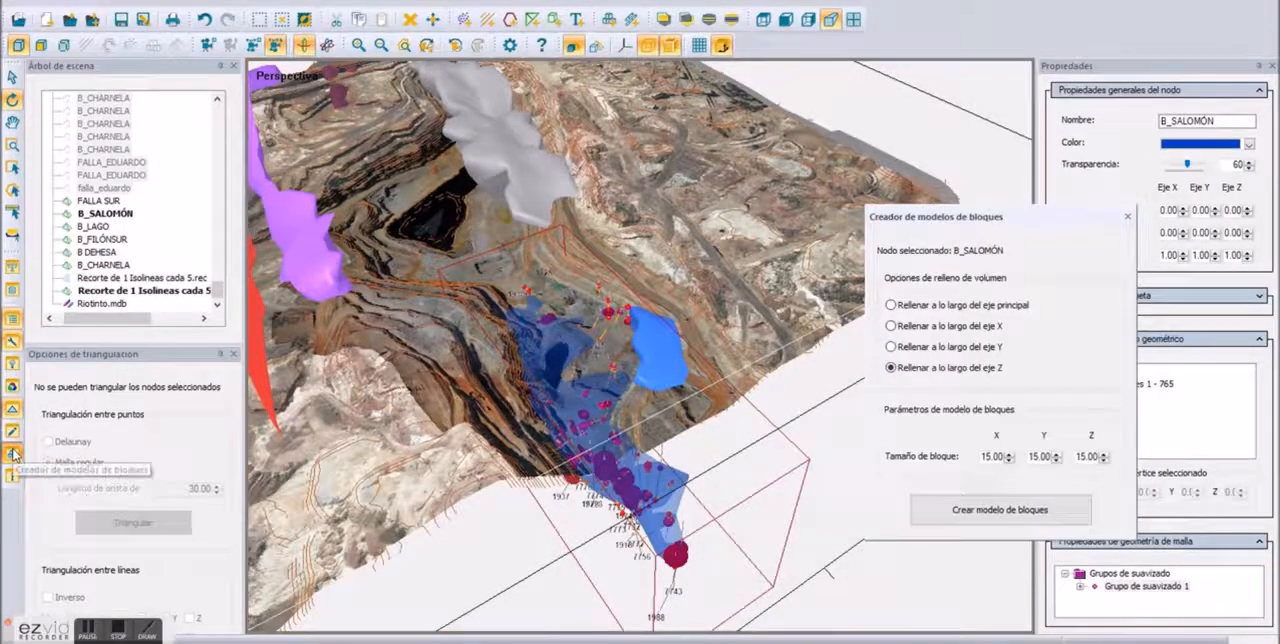
left_click(992, 512)
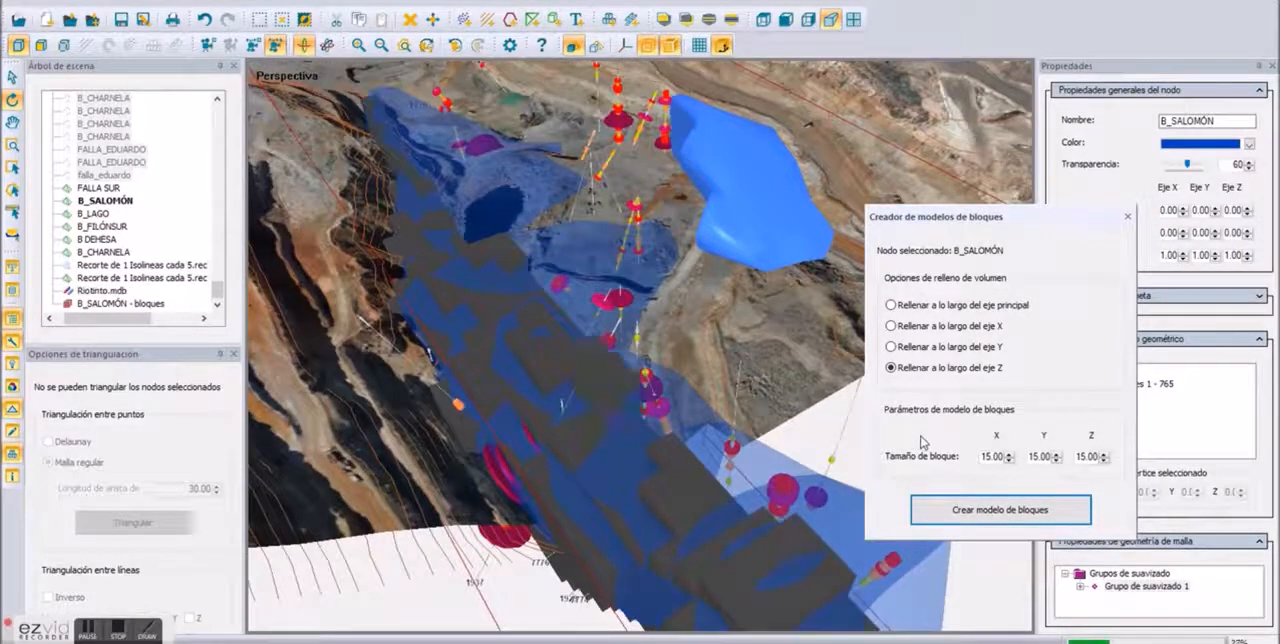
left_click_drag(686, 432, 564, 437)
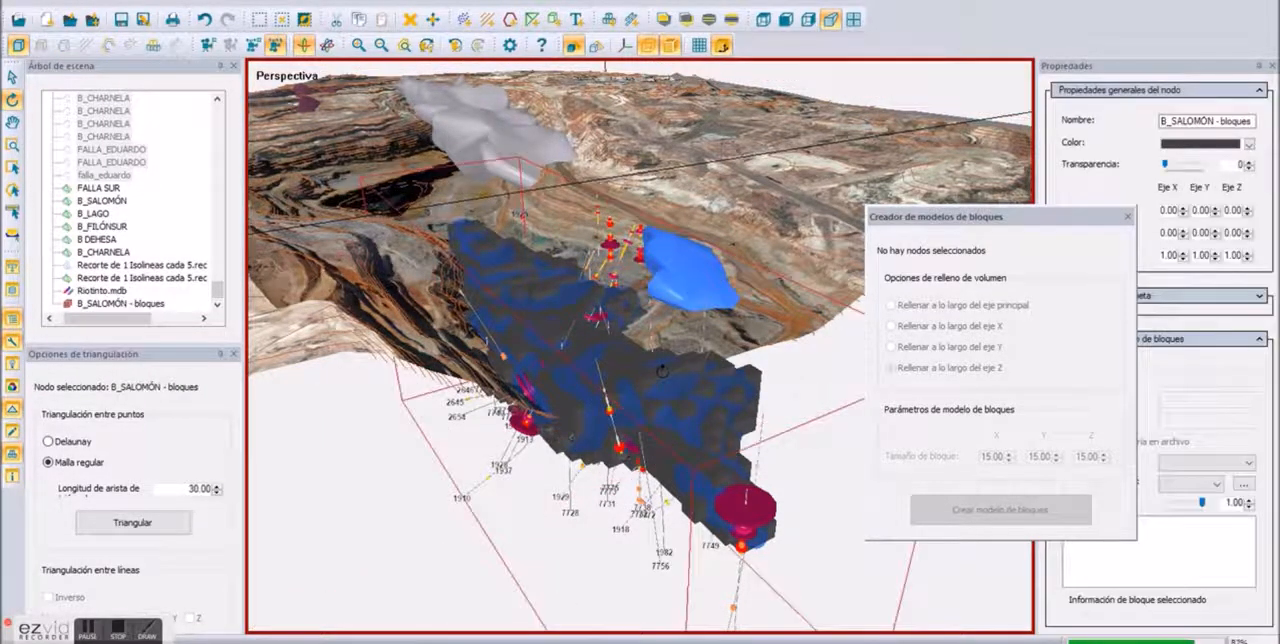
left_click(1128, 217)
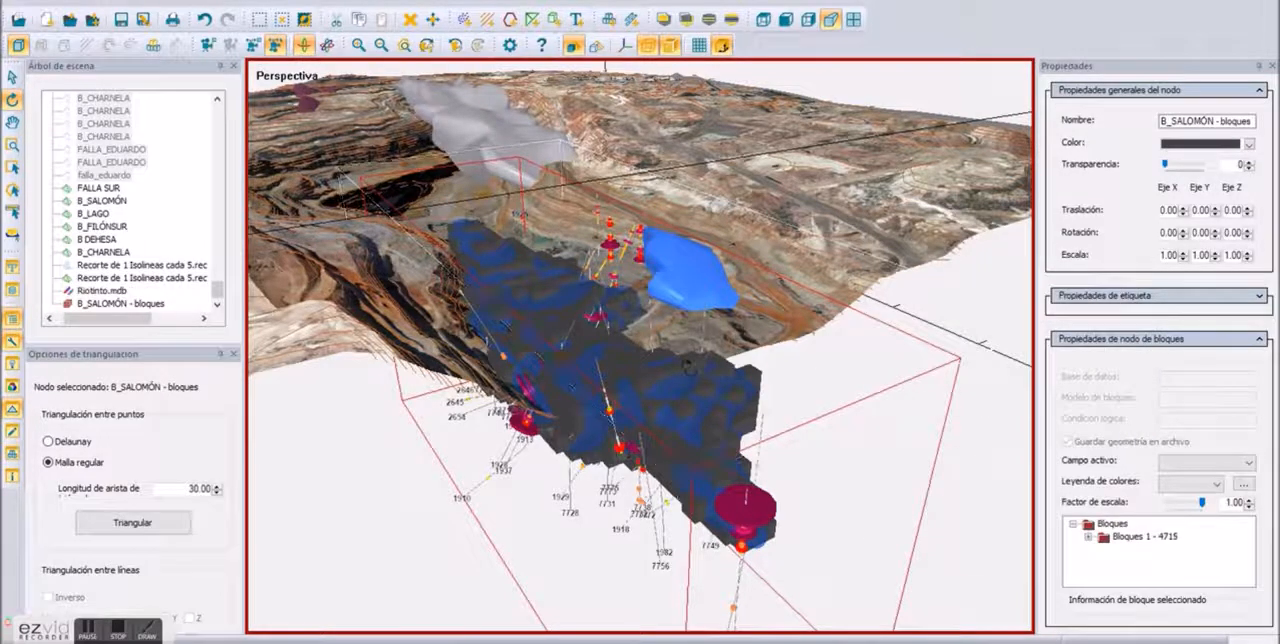
Step: Move the B_SALOMÓN block model out of its orebody, placing it above the terrain, and deselect it
right_click(689, 369)
left_click(728, 402)
left_click_drag(734, 392, 824, 284)
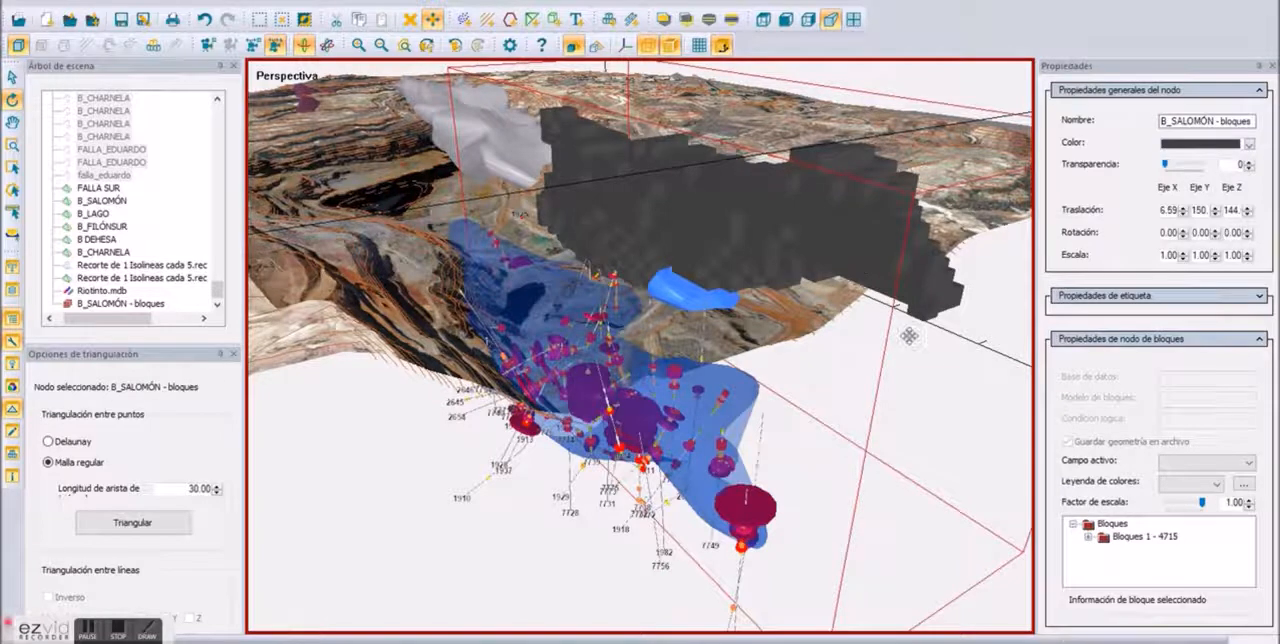
left_click(500, 524)
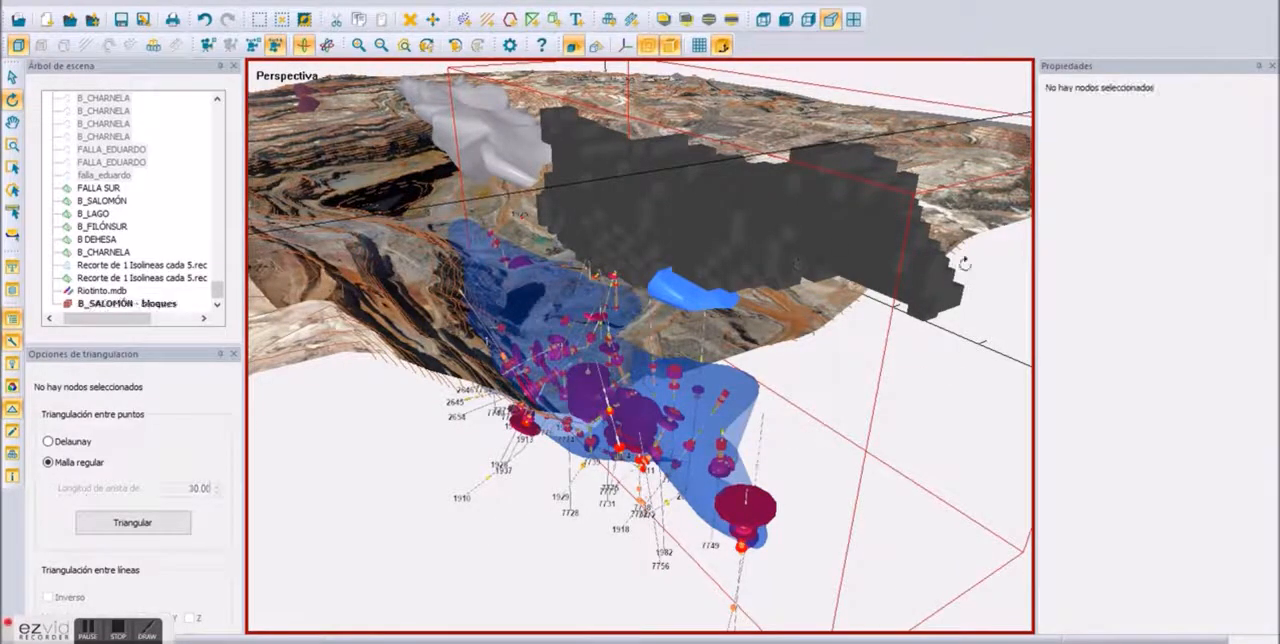
Step: Set the B_SALOMÓN block model's scale factor to 0.85 and change its colour to purple
left_click(762, 210)
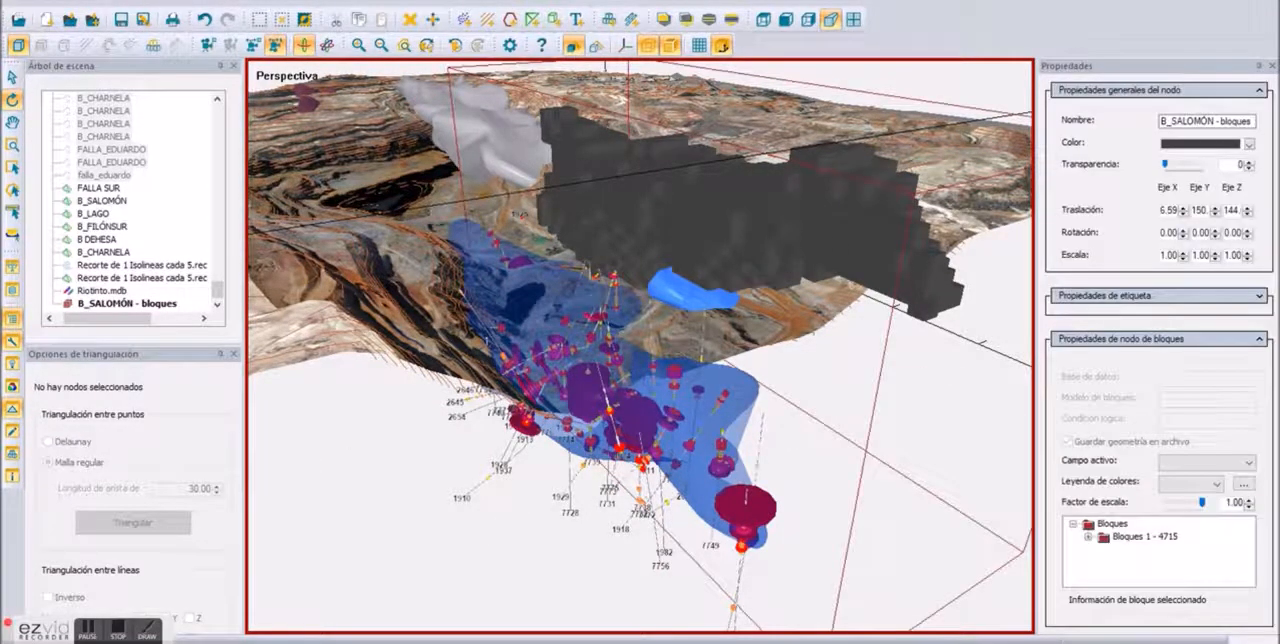
left_click(1248, 506)
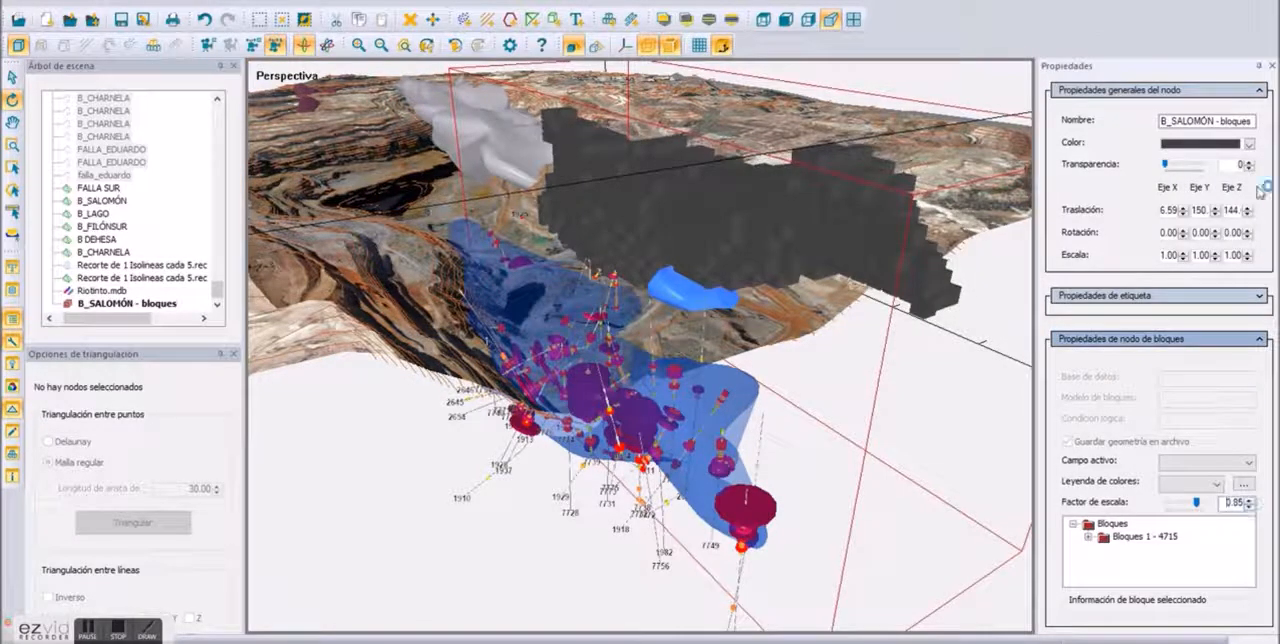
left_click(1249, 143)
left_click(1176, 186)
left_click_drag(638, 339, 786, 507)
scroll(786, 507, "up", 3)
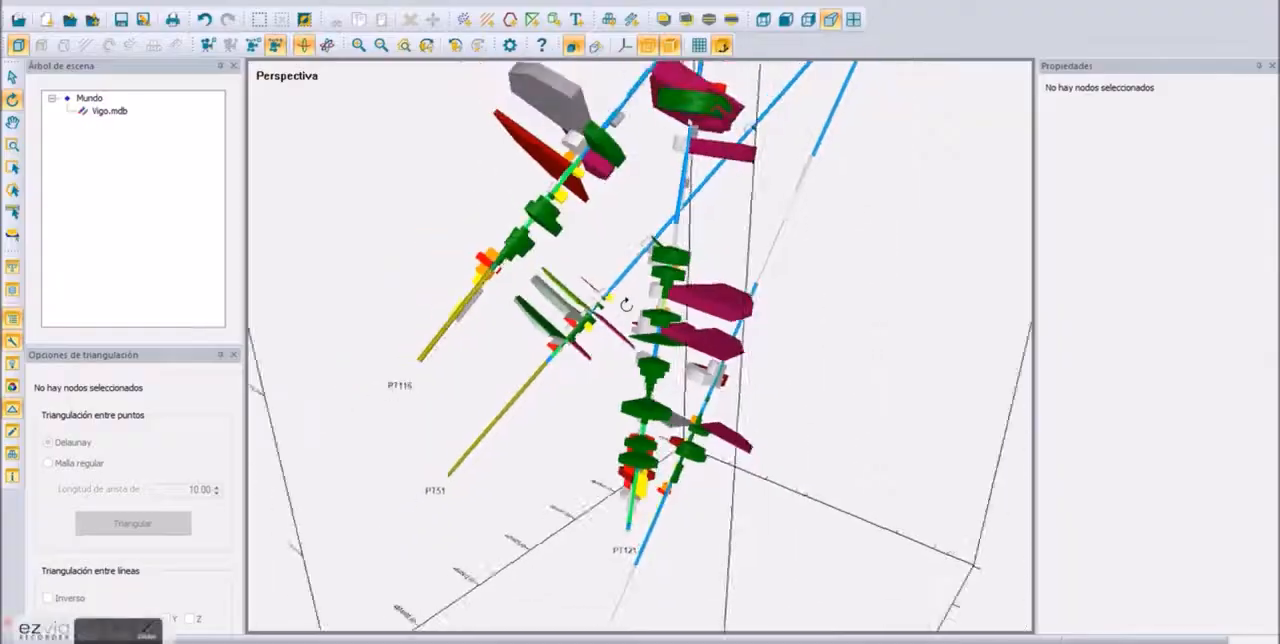
left_click_drag(623, 294, 630, 400)
scroll(630, 400, "down", 4)
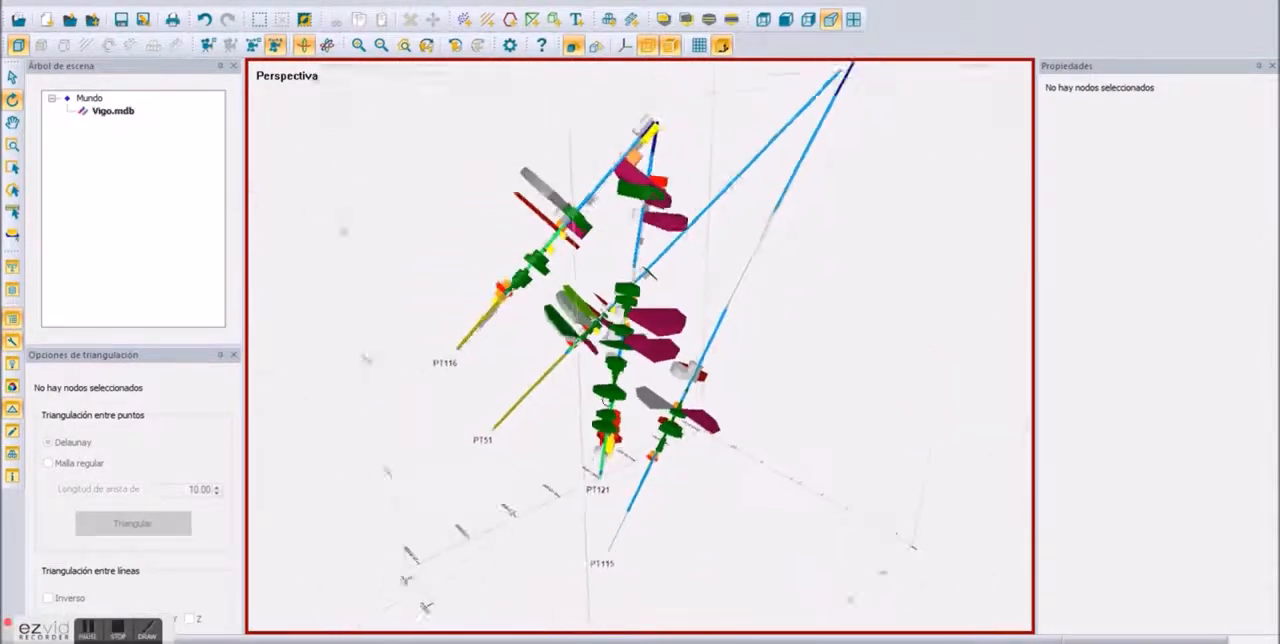
Step: Increase the lithology scale factor of the Vigo.mdb drillholes to 1.70
scroll(630, 400, "up", 2)
scroll(621, 353, "up", 2)
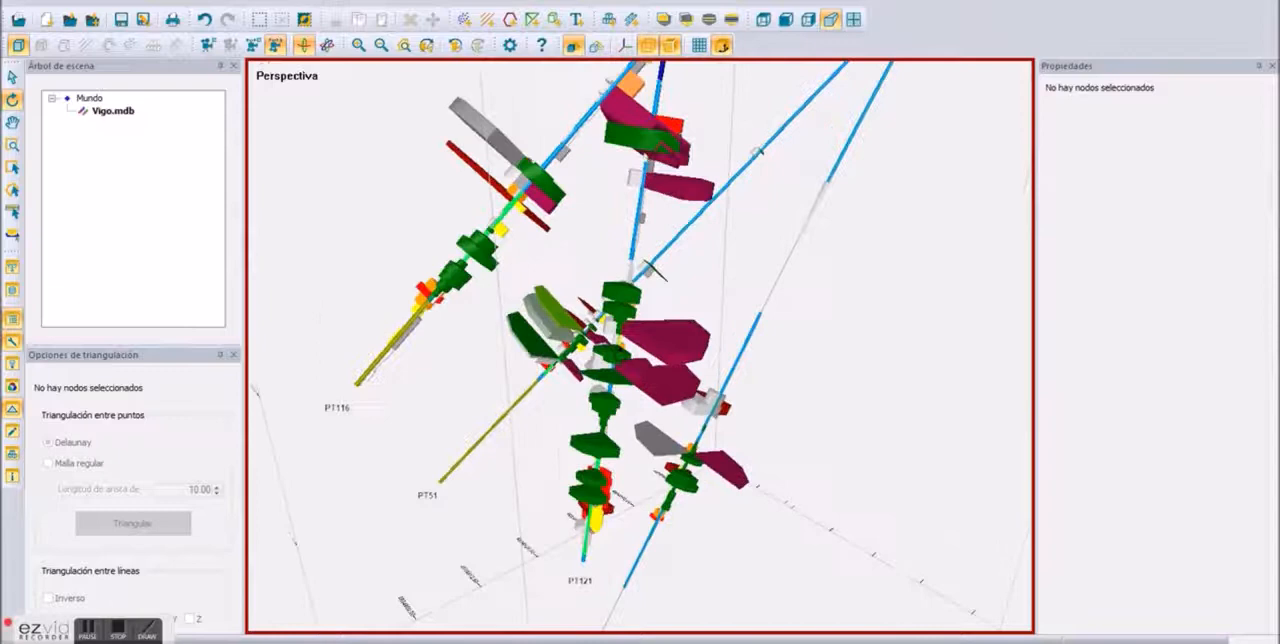
left_click(113, 111)
left_click(1242, 359)
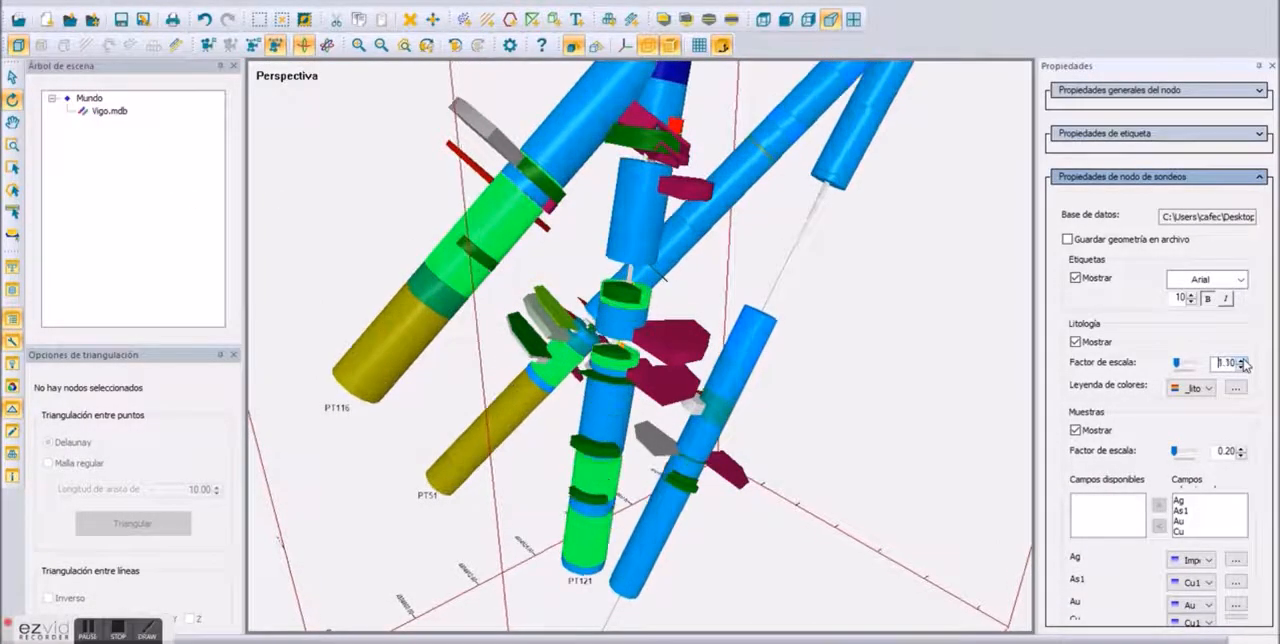
left_click_drag(874, 343, 497, 287)
left_click(842, 336)
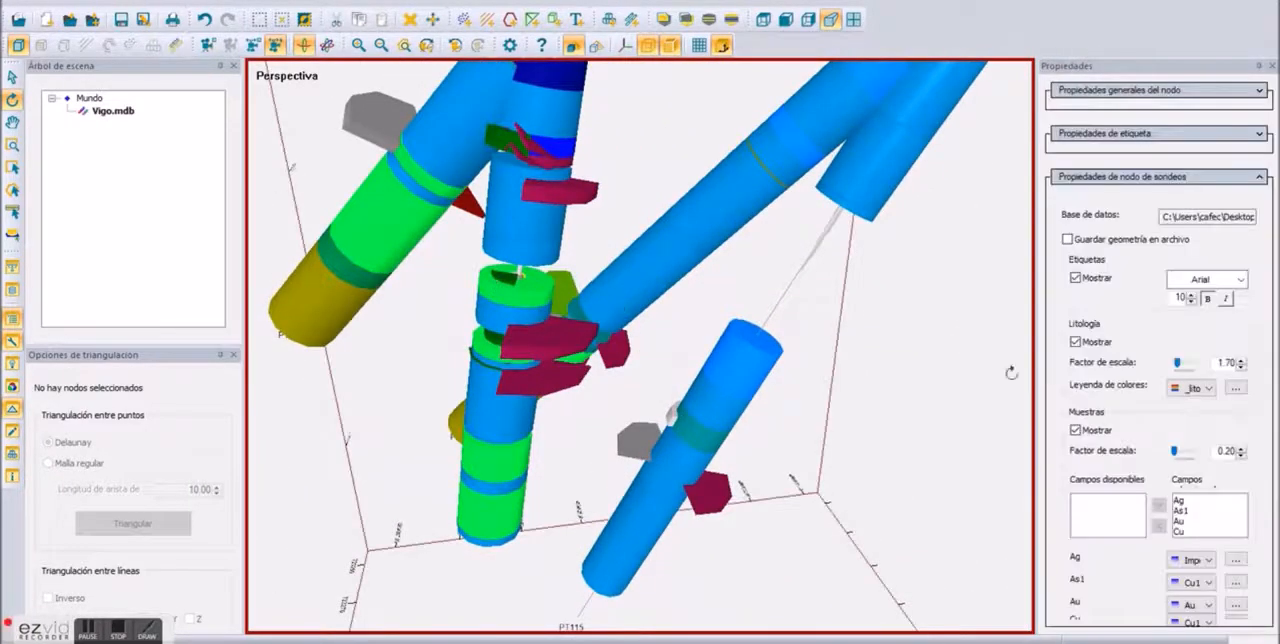
Step: Set the Vigo.mdb drillholes' lithology scale factor to 0.10 and their sample scale factor to 0.20
left_click(1242, 368)
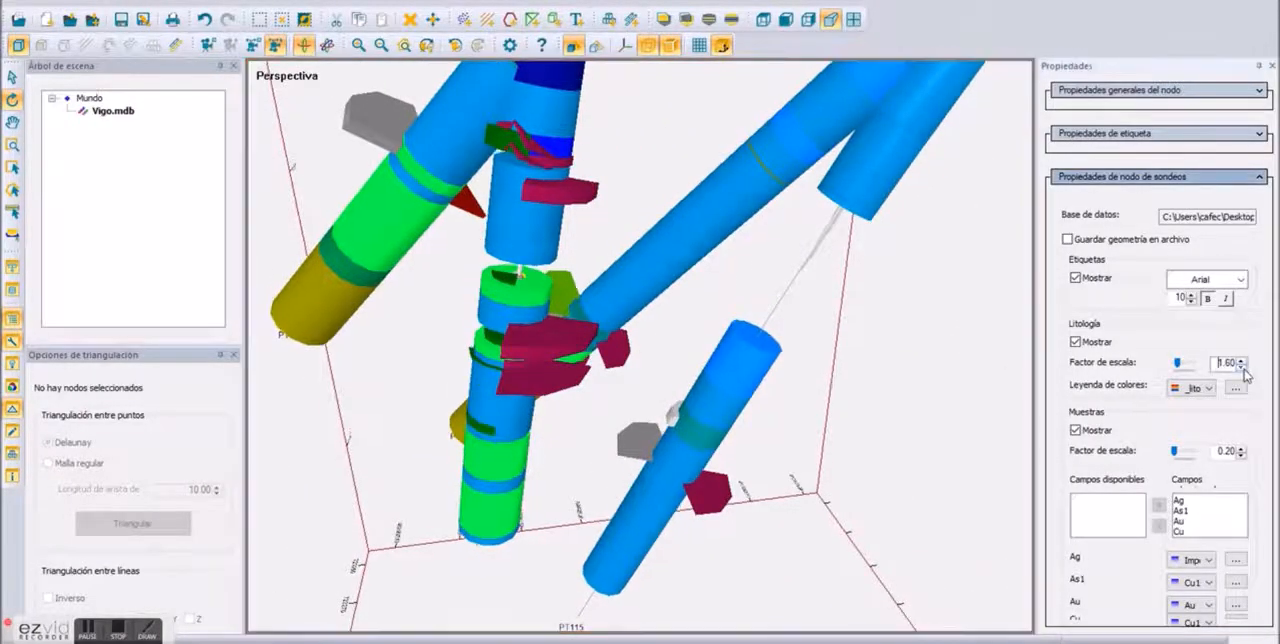
left_click(1242, 367)
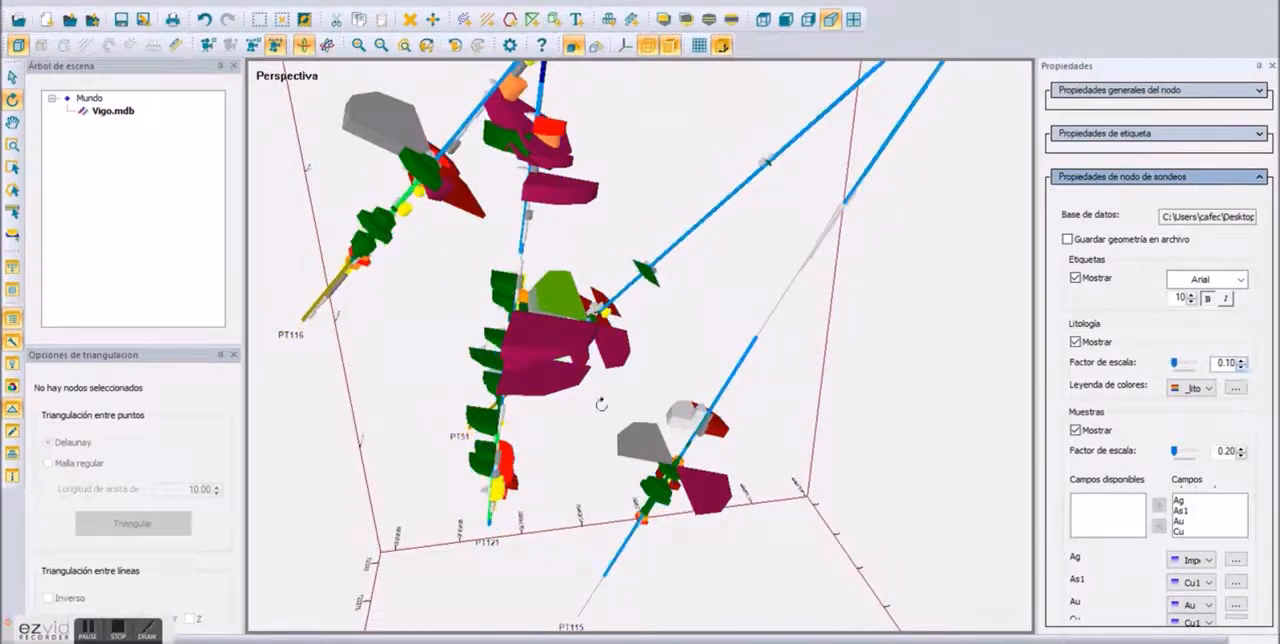
left_click(1241, 448)
left_click(1242, 455)
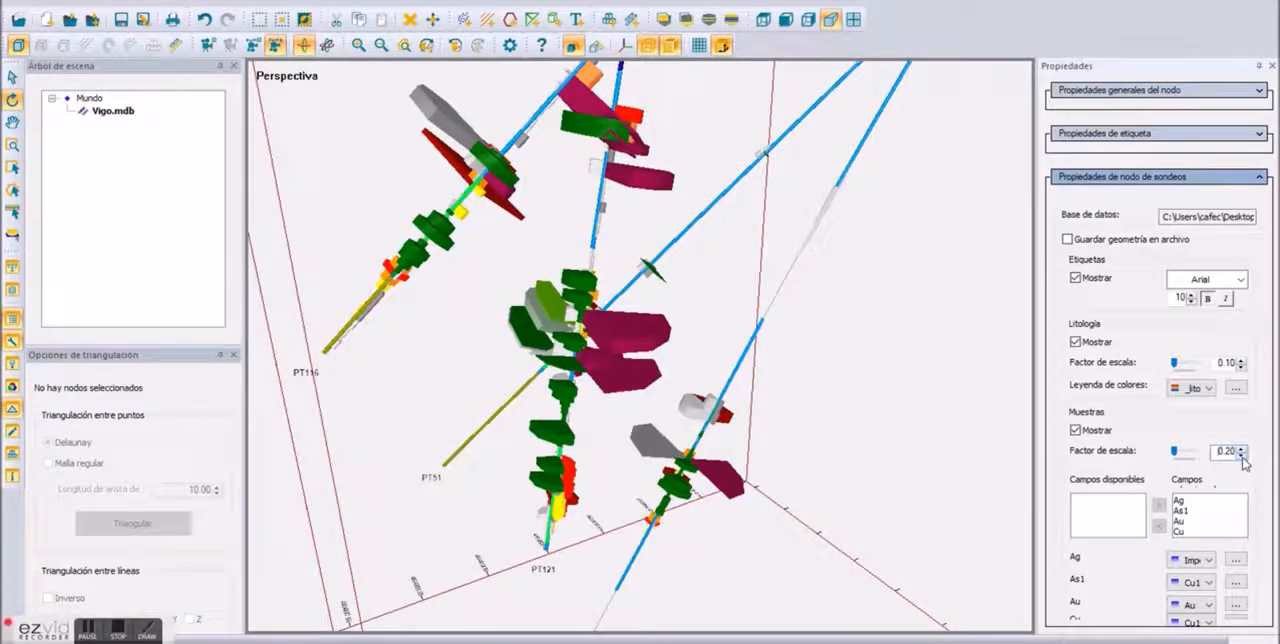
Step: Remove the As1 field from the sample fields displayed on the Vigo.mdb drillholes
left_click_drag(864, 537, 885, 494)
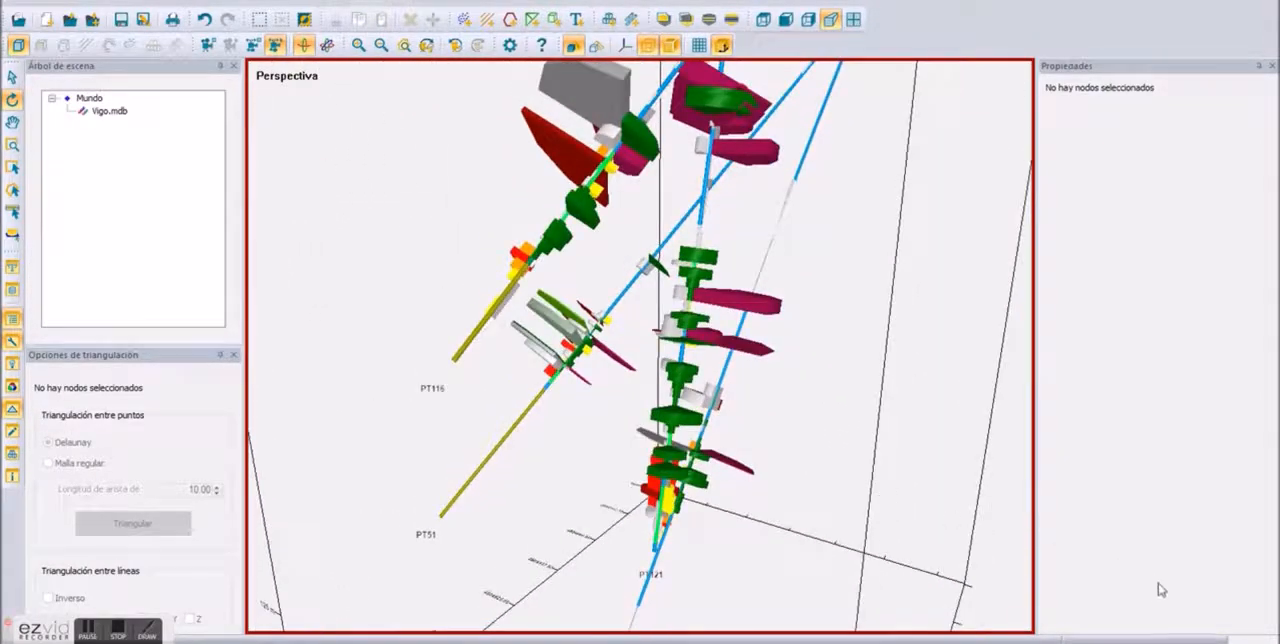
left_click(693, 299)
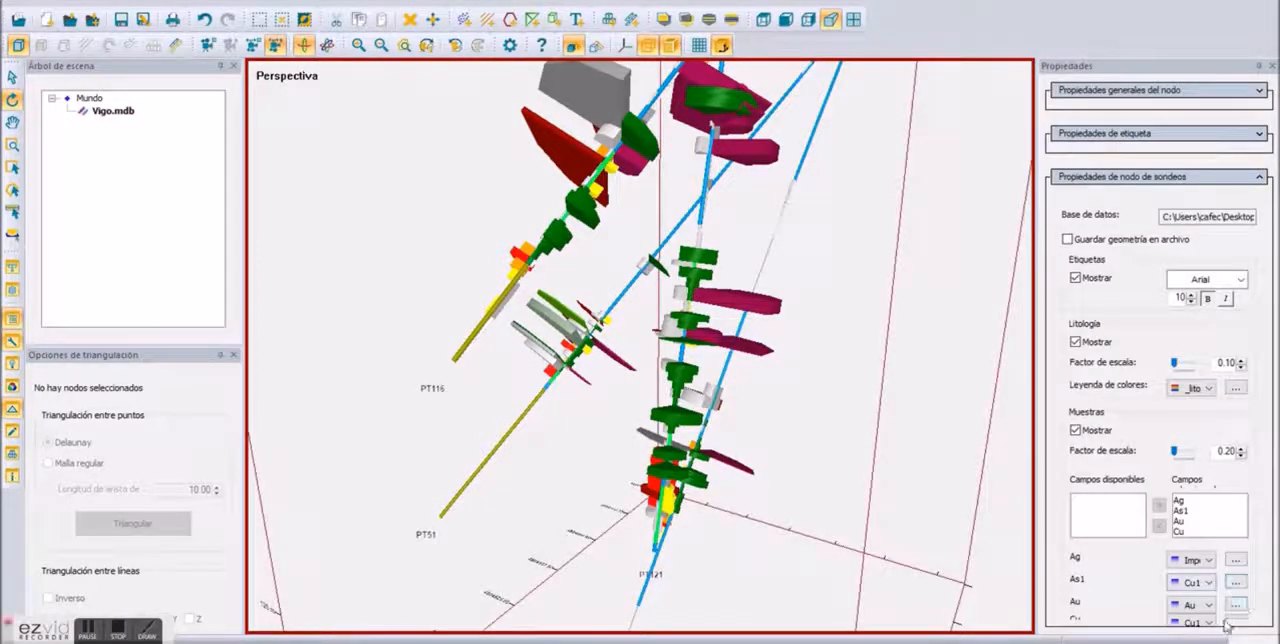
left_click(1180, 511)
left_click_drag(905, 476, 807, 424)
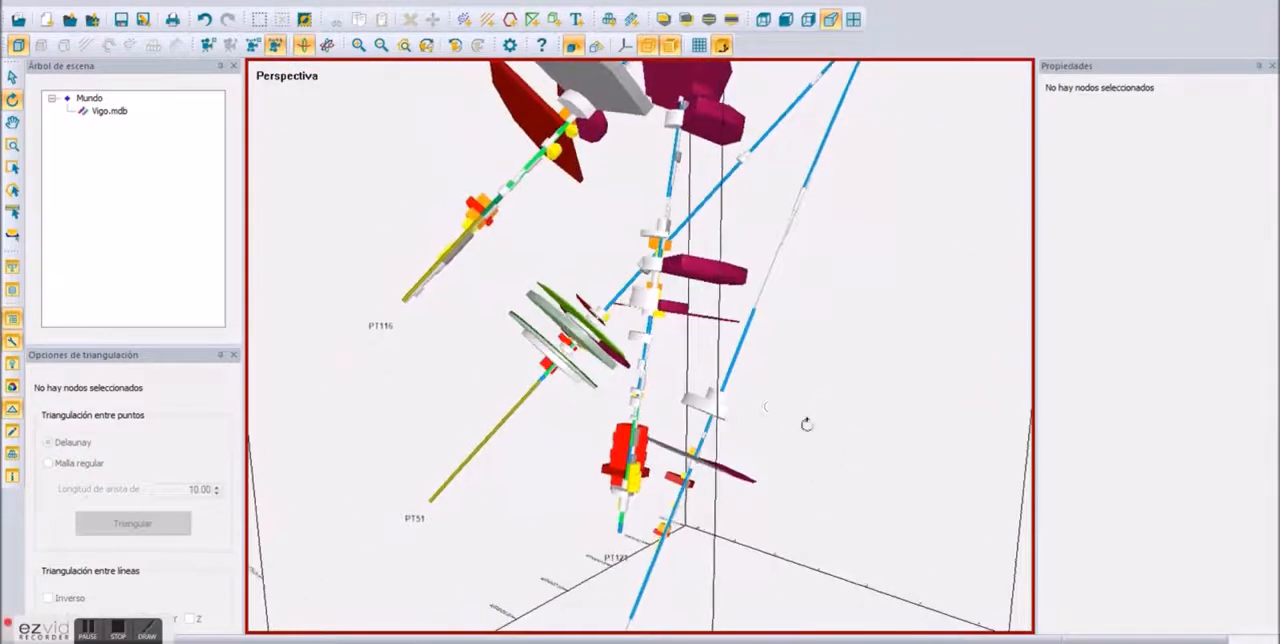
Step: Remove the Ag and Cu fields from the sample fields displayed on the Vigo.mdb drillholes, keeping only Au
left_click(645, 397)
left_click(1180, 500)
left_click(1159, 527)
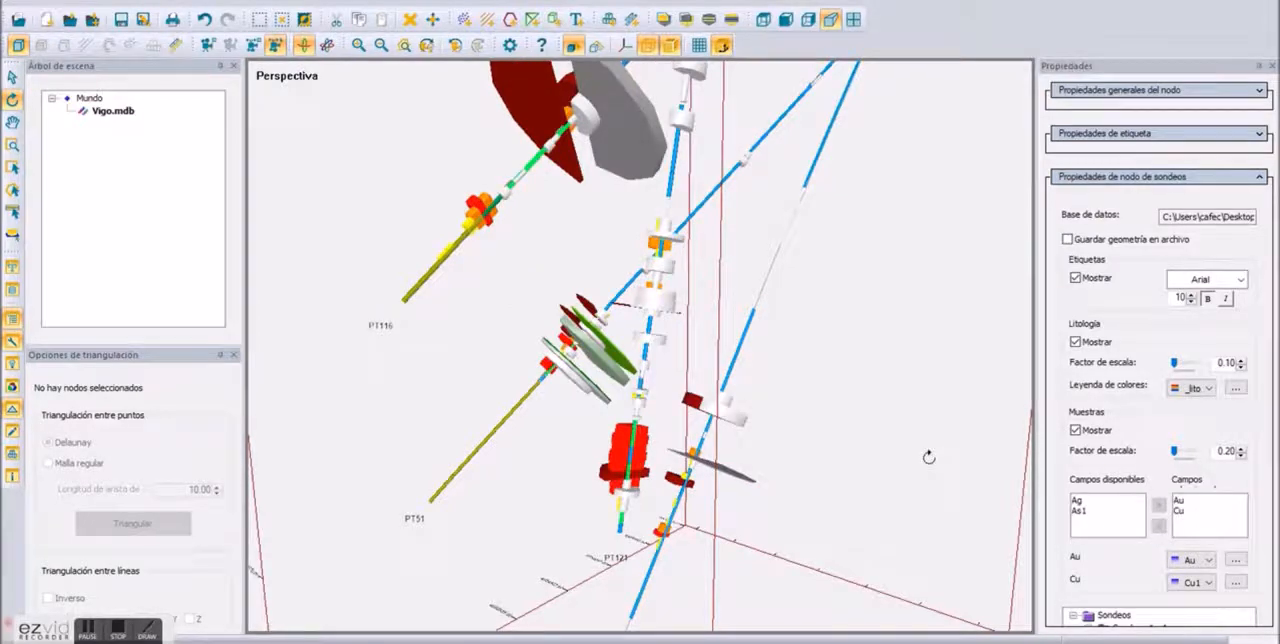
left_click_drag(820, 406, 715, 401)
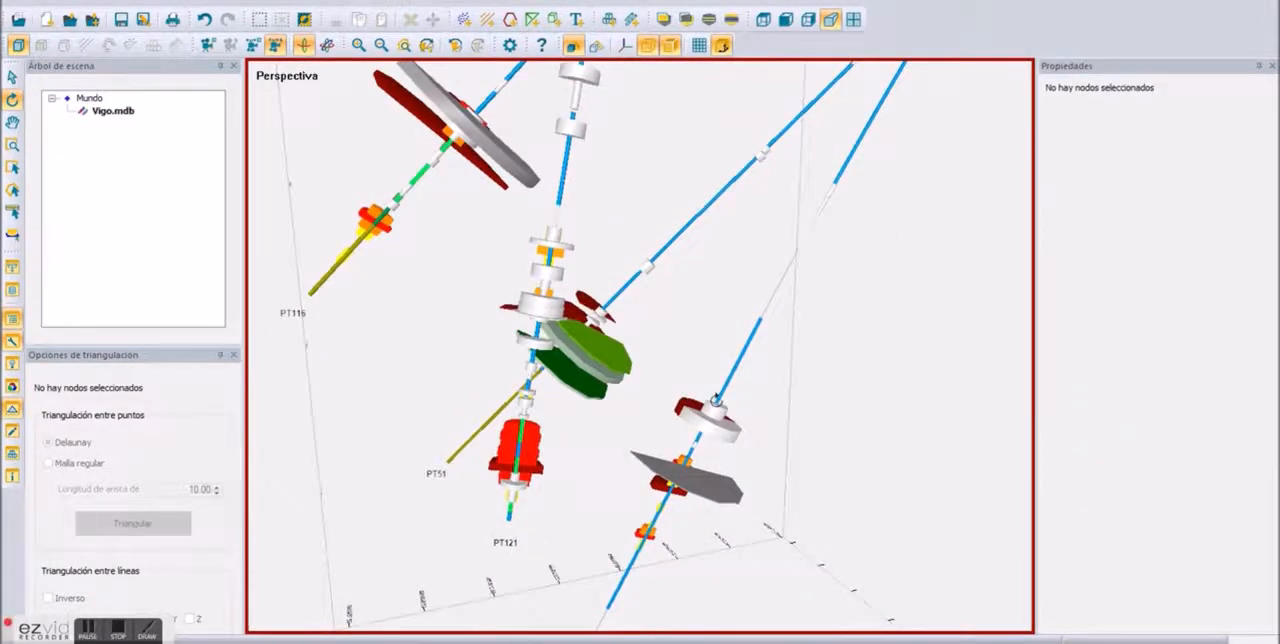
left_click(1181, 512)
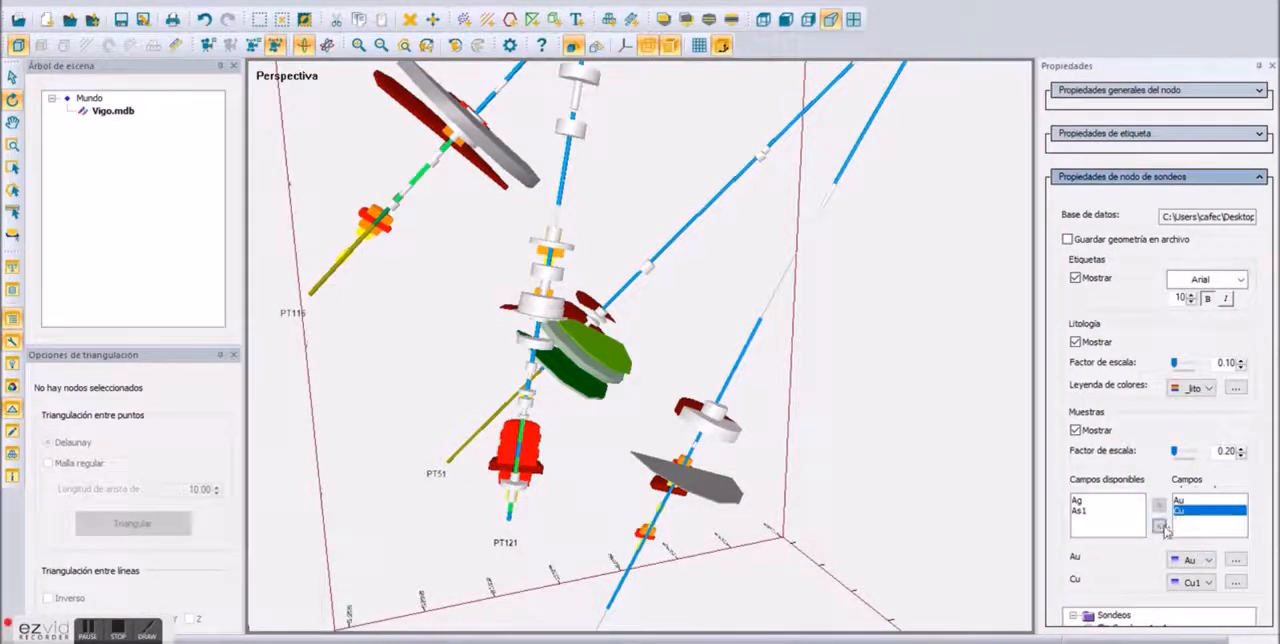
left_click(1160, 527)
left_click_drag(706, 371, 1137, 386)
left_click_drag(587, 347, 857, 218)
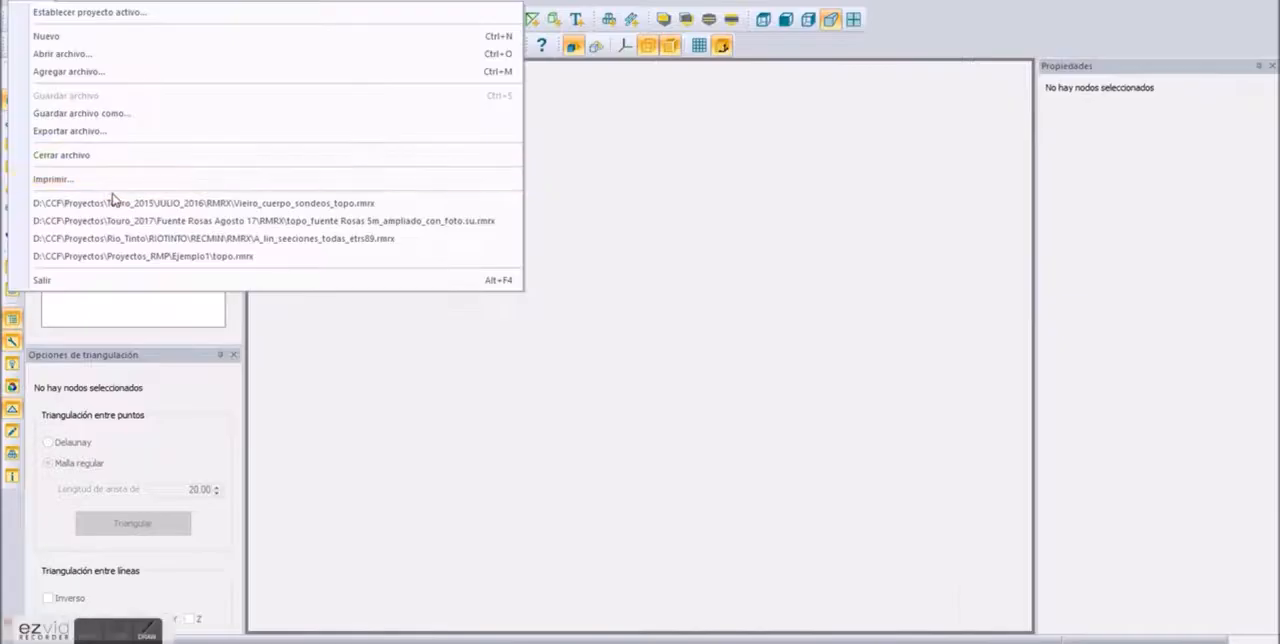
Step: Open the project with the Vieiro orebodies and photo-draped terrain, and view the orange orebodies and drillholes from beneath the surface
left_click(111, 197)
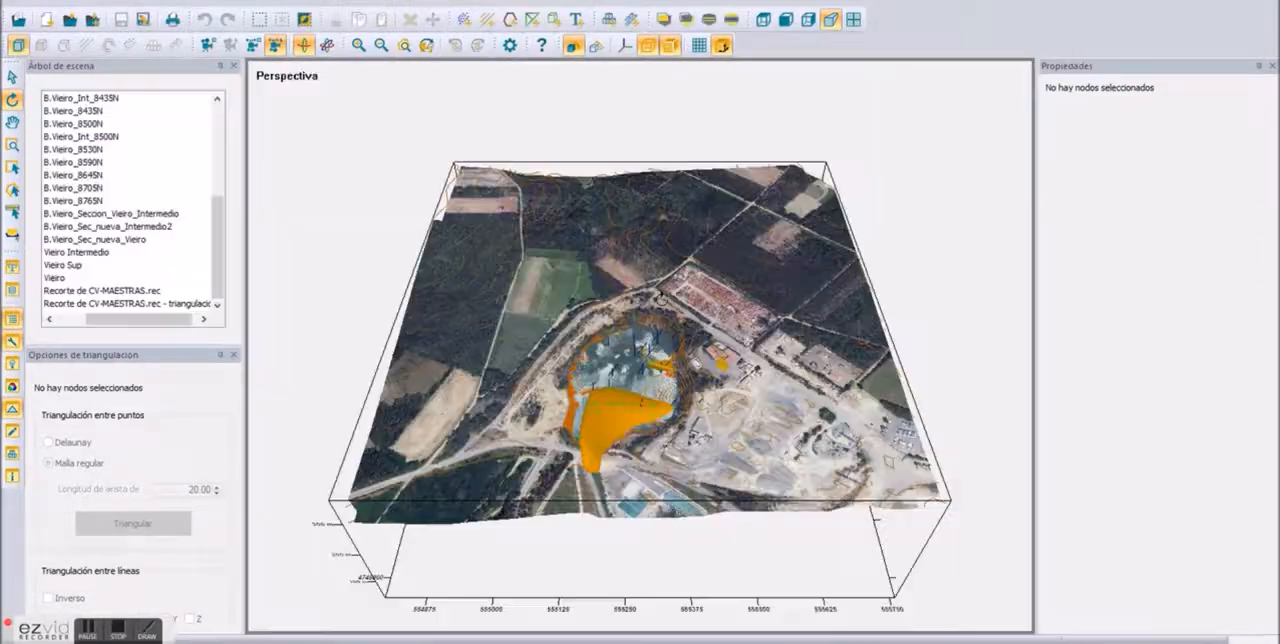
left_click(640, 430)
left_click_drag(660, 440, 1065, 474)
scroll(631, 365, "up", 6)
scroll(631, 365, "up", 3)
left_click_drag(1018, 428, 841, 454)
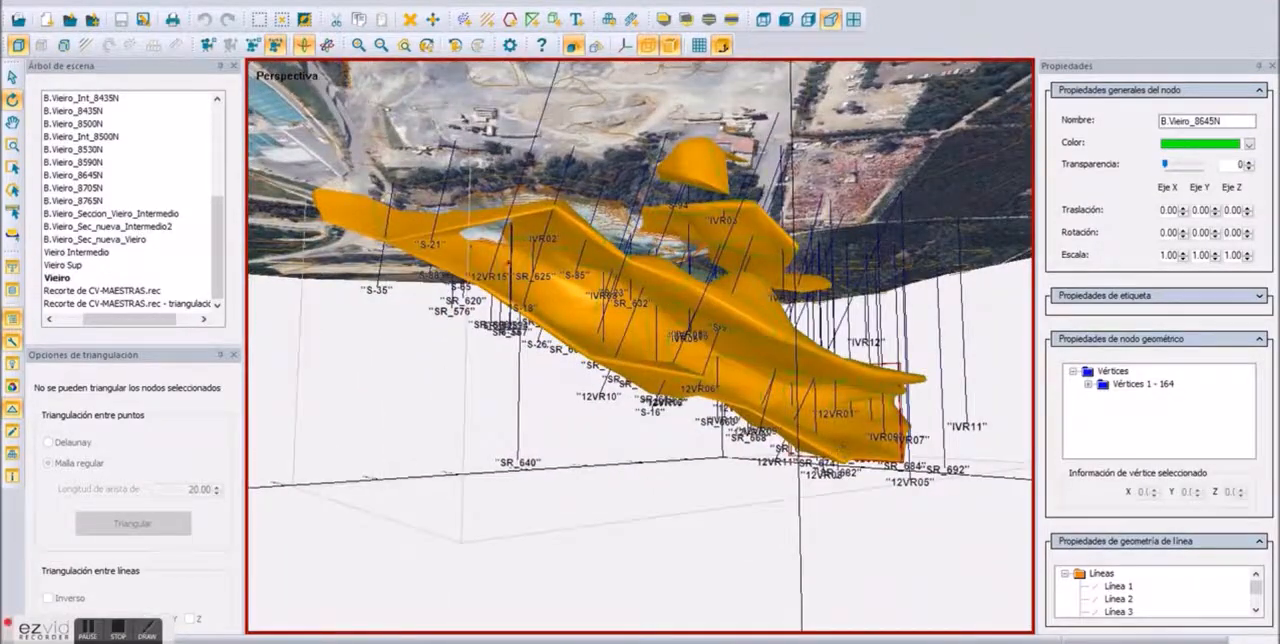
Step: Export the Vieiro scene as a 3D PDF named PDF3da.pdf in the Touro_2015 folder
left_click(32, 0)
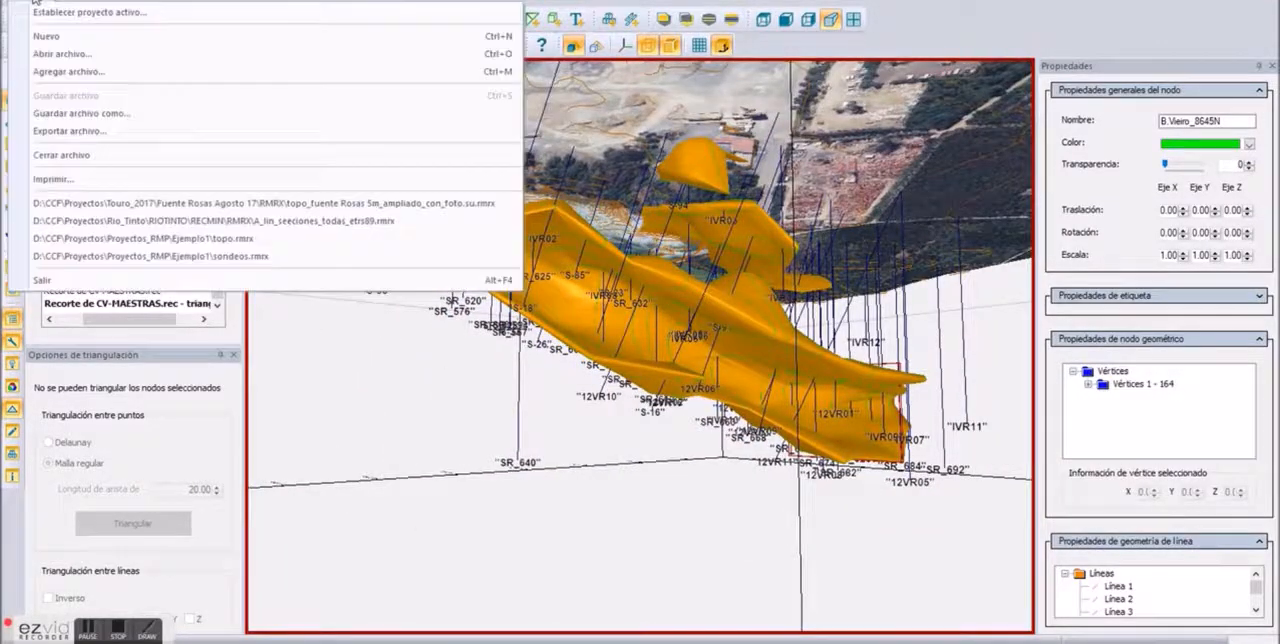
left_click(84, 135)
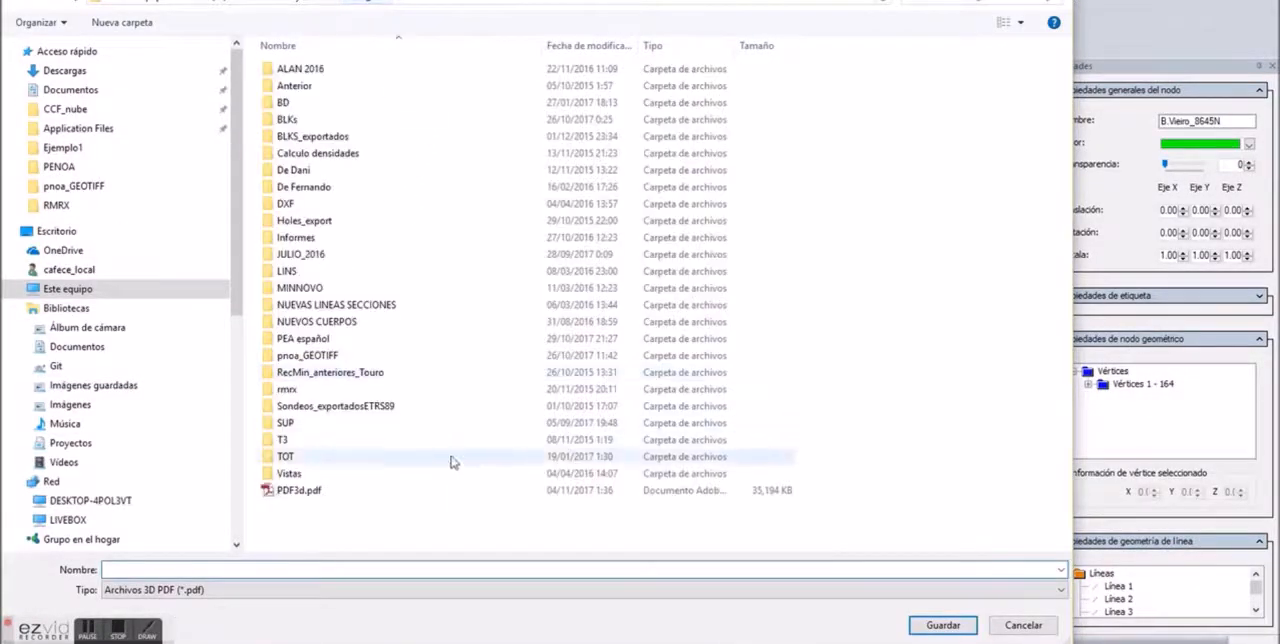
left_click(301, 493)
left_click(133, 570)
left_click(133, 570)
type("a.pdf")
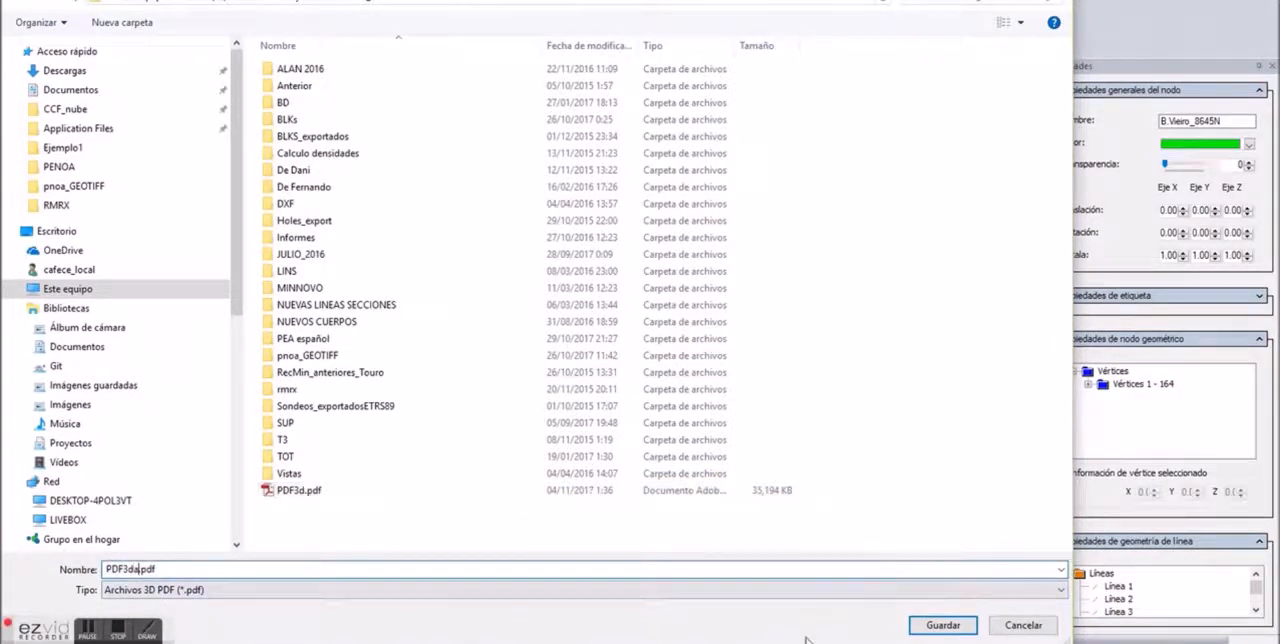
left_click(943, 625)
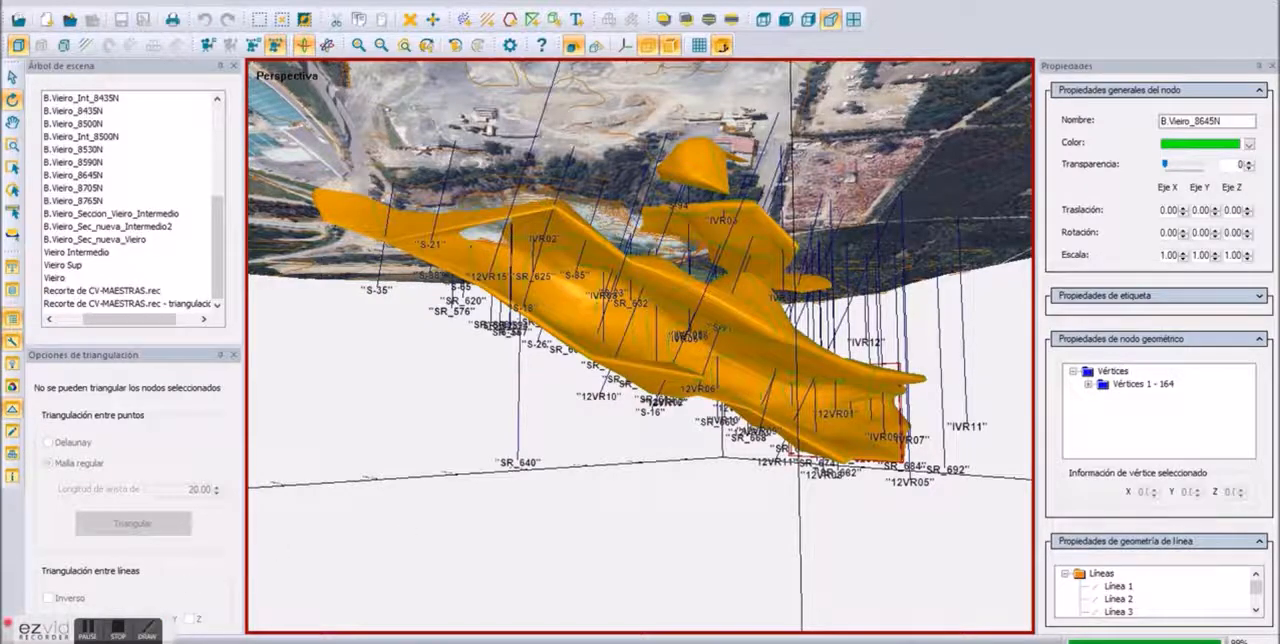
Step: Switch to the Touro_2015 folder in File Explorer and open PDF3da.pdf with Adobe Acrobat
mouse_move(200, 642)
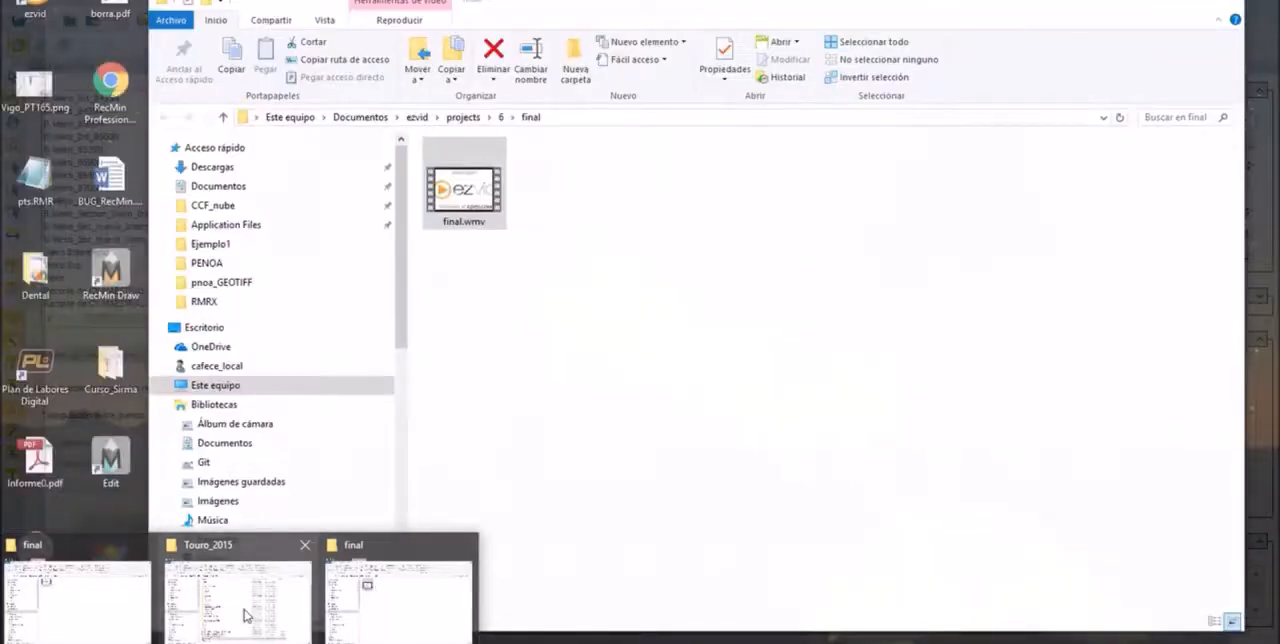
left_click(240, 585)
scroll(388, 534, "down", 1)
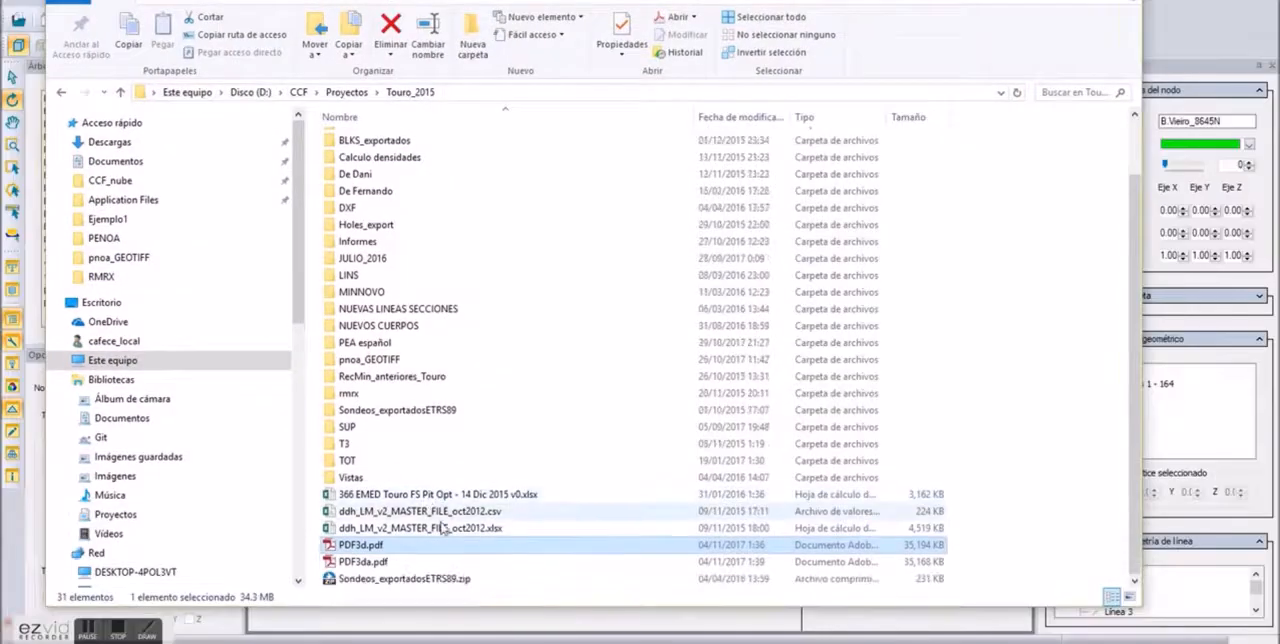
left_click(365, 565)
right_click(365, 566)
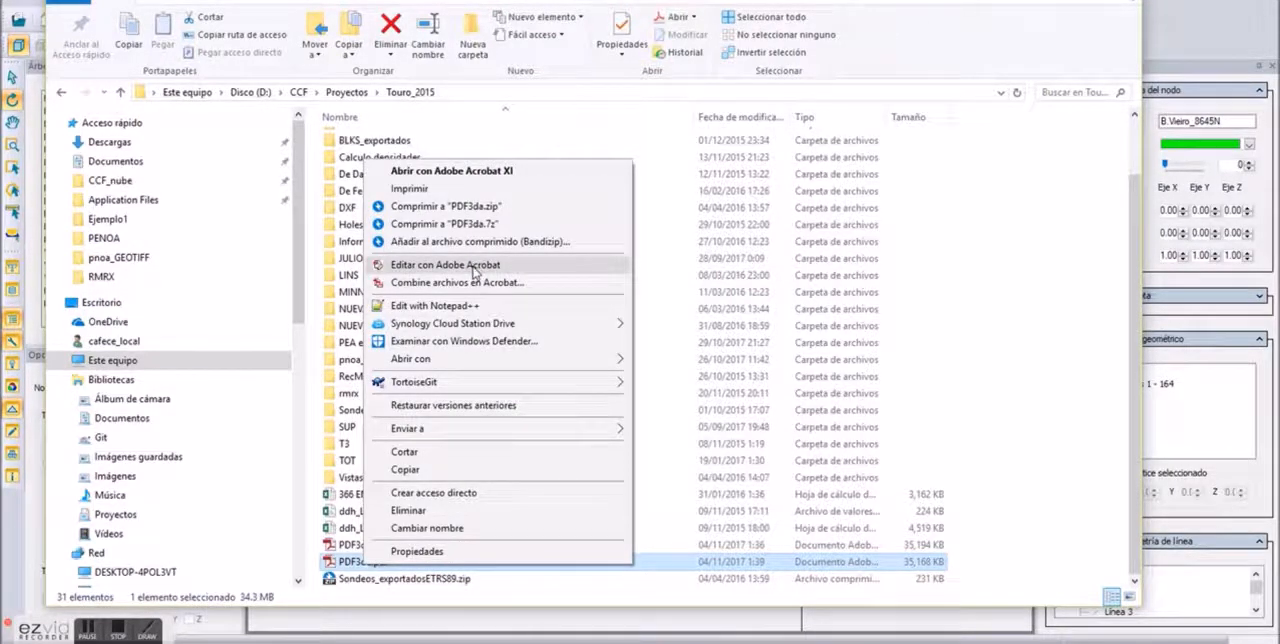
mouse_move(457, 359)
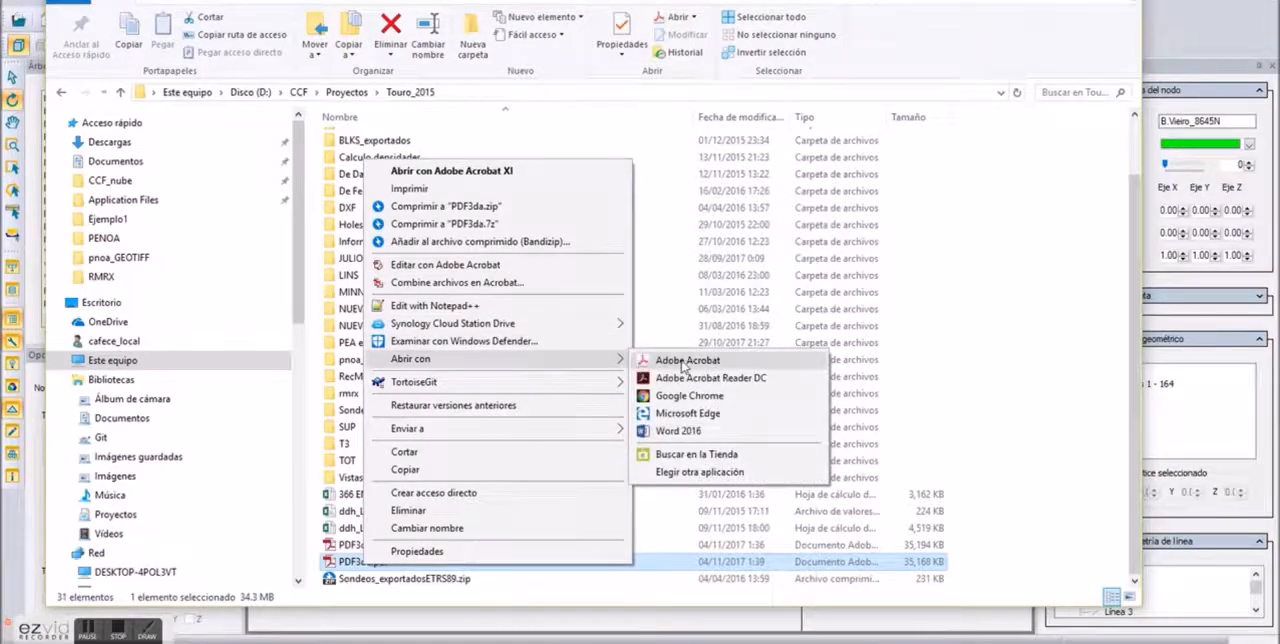
left_click(686, 361)
Step: Always trust the PDF document to enable its 3D content, and activate the 3D view
left_click(1196, 70)
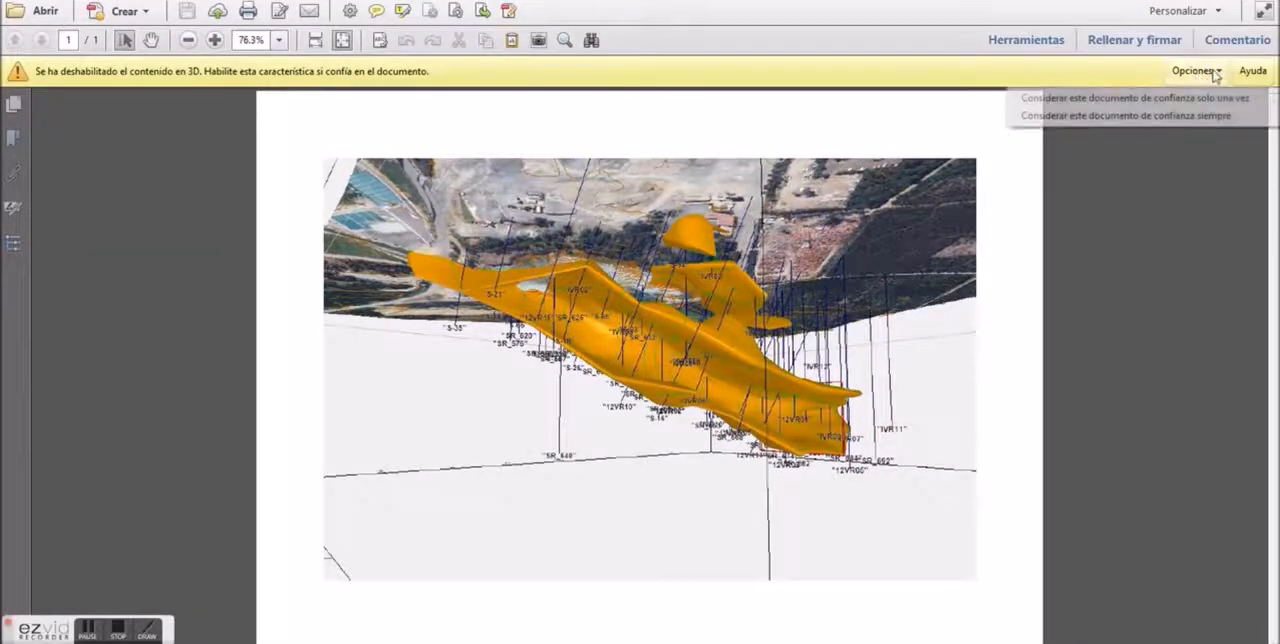
left_click(1180, 113)
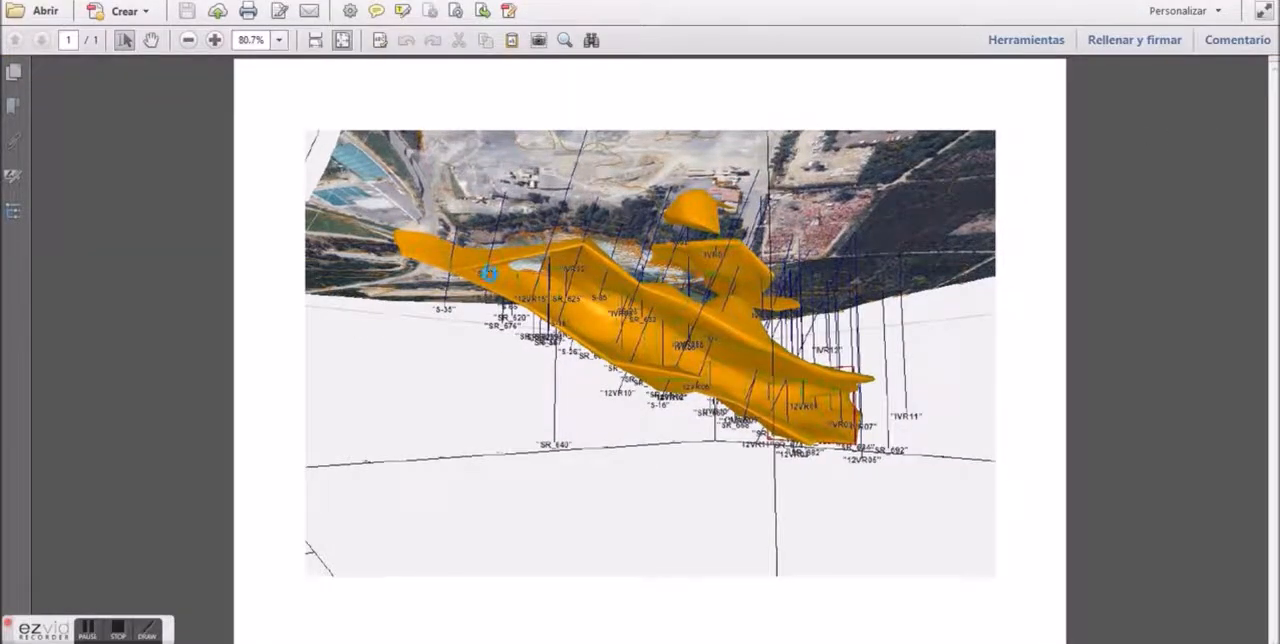
left_click(368, 132)
Step: Show the model tree of the 3D view, and hide and restore the TouroETRS89 drillholes
left_click_drag(421, 240, 515, 299)
scroll(658, 338, "up", 5)
left_click_drag(730, 342, 585, 208)
left_click(697, 115)
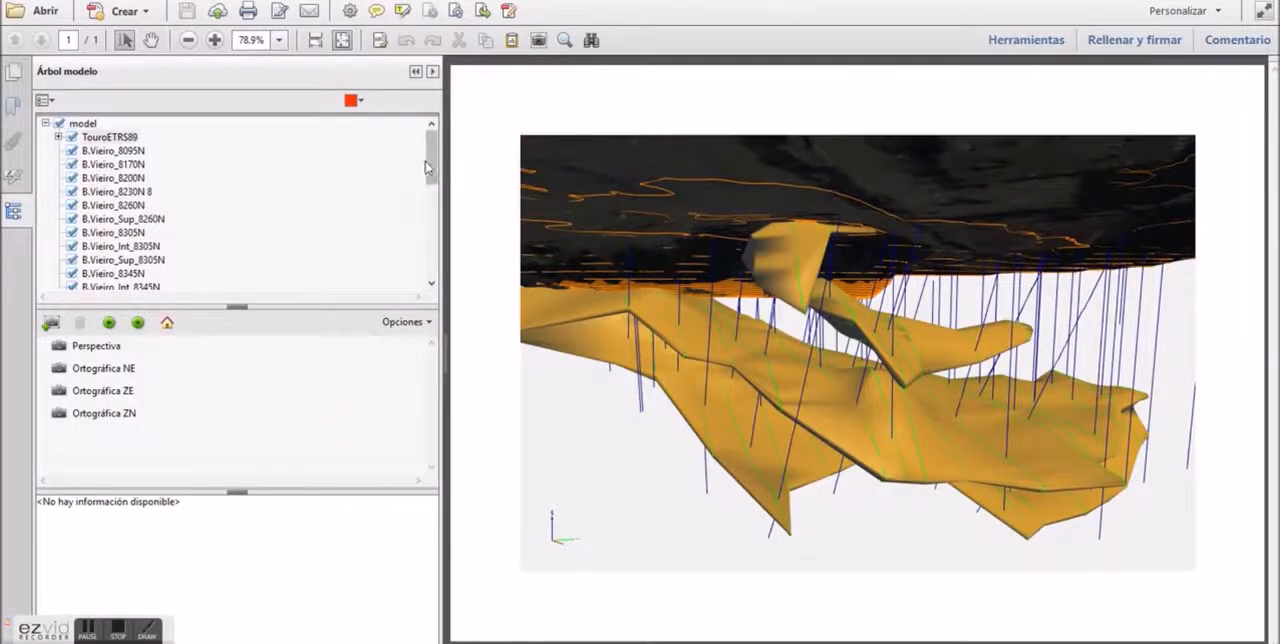
left_click(72, 138)
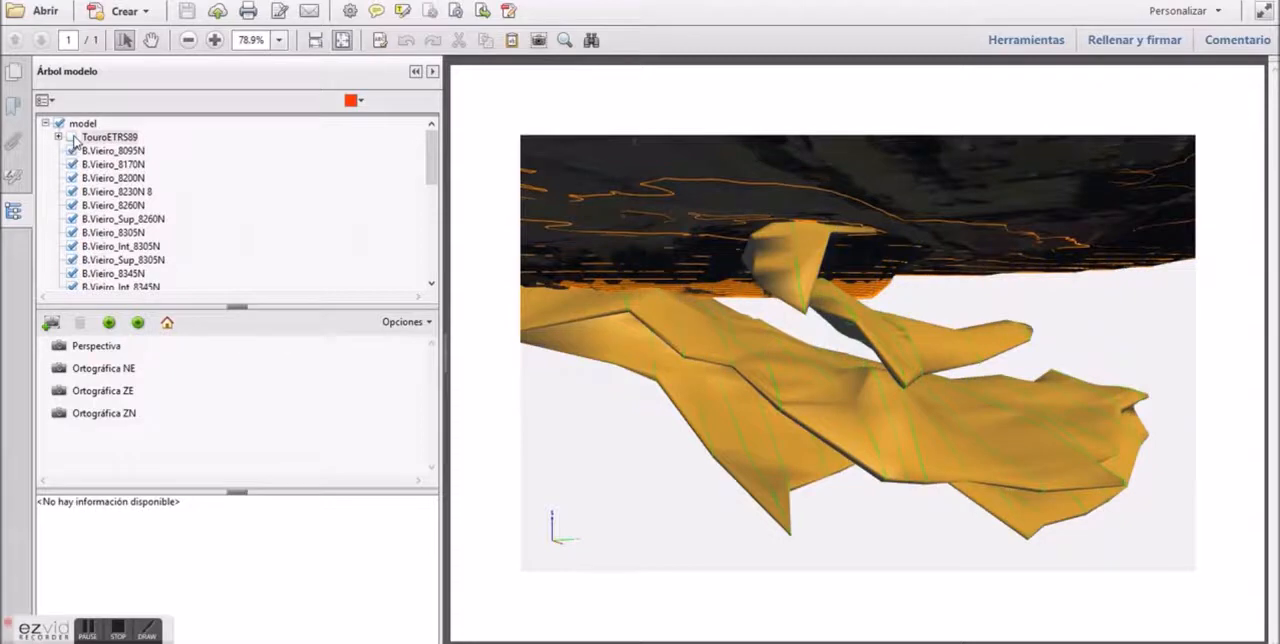
left_click(72, 138)
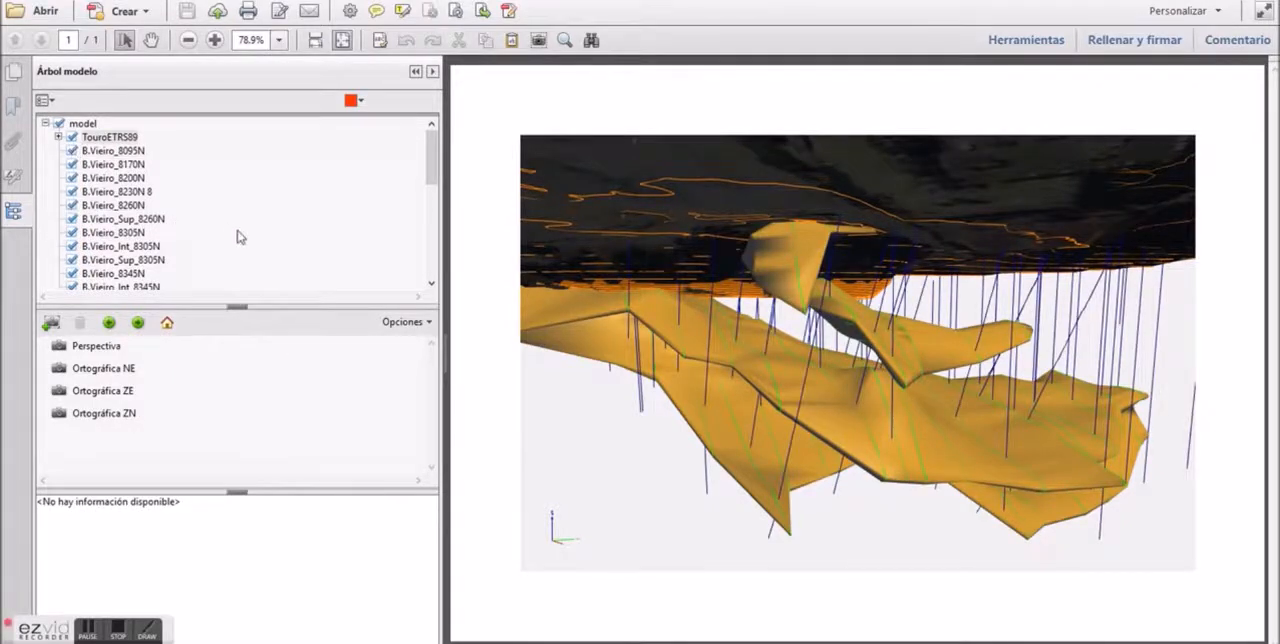
Step: Hide Recorte de CV-MAESTRAS.rec and its triangulación surface in the 3D PDF, and view the remaining orebodies and drillholes
left_click_drag(430, 170, 432, 268)
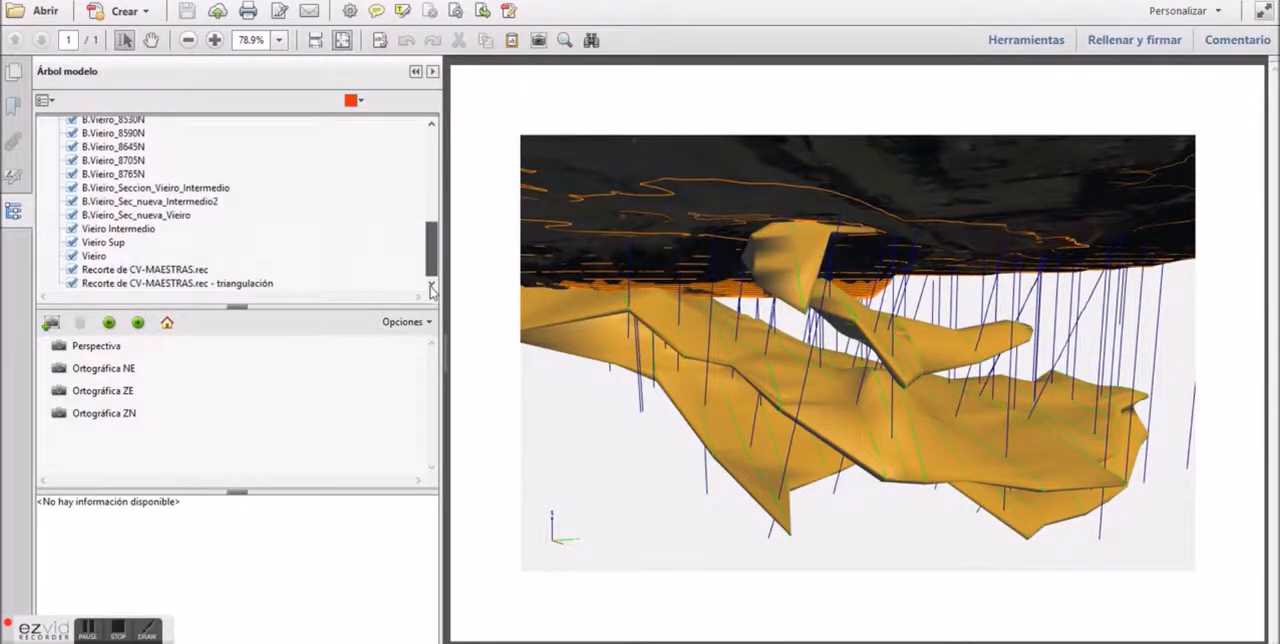
left_click(73, 270)
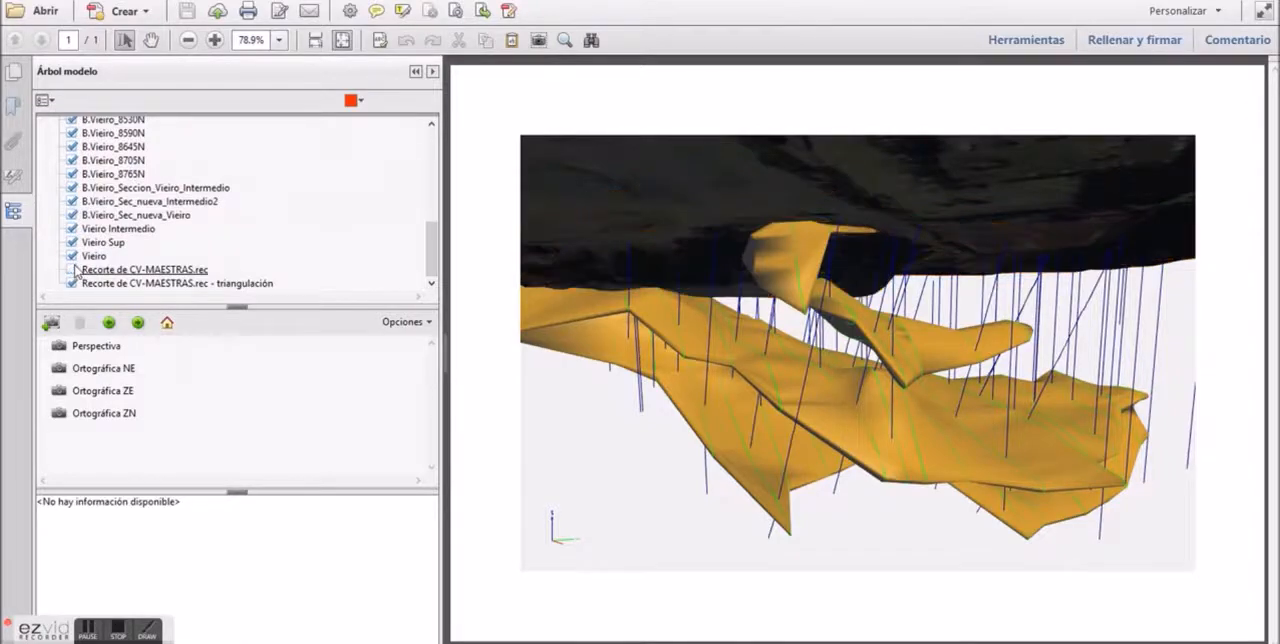
left_click(72, 284)
left_click_drag(788, 349, 755, 356)
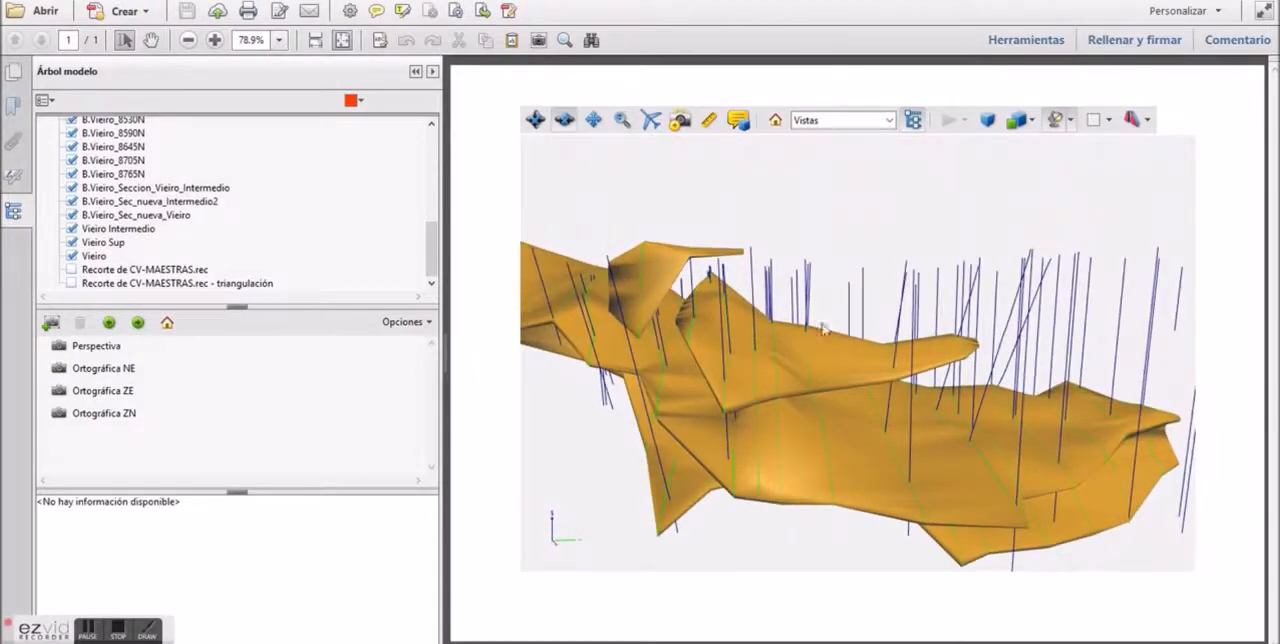